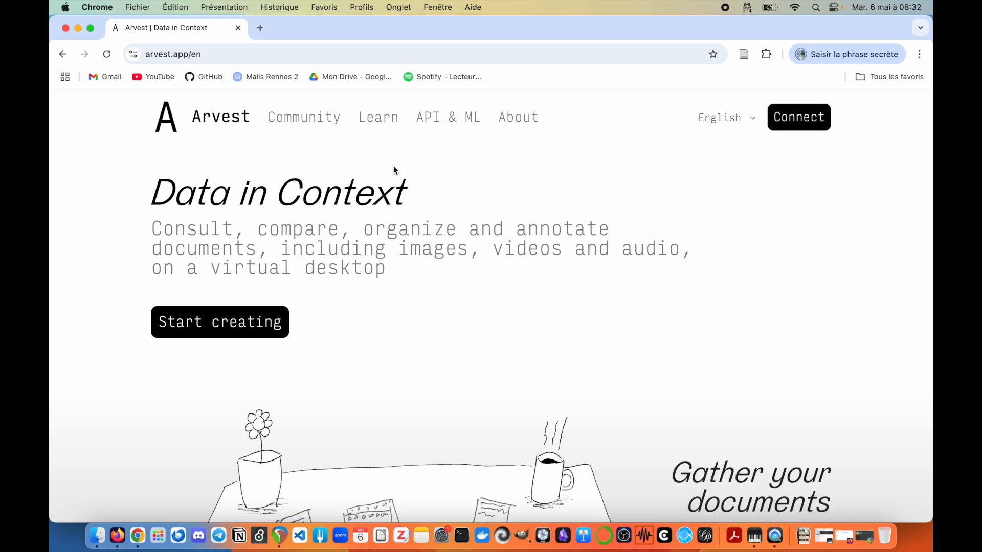
Look over the Arvest home page and connect to the workspace
scroll(751, 180, "down", 6)
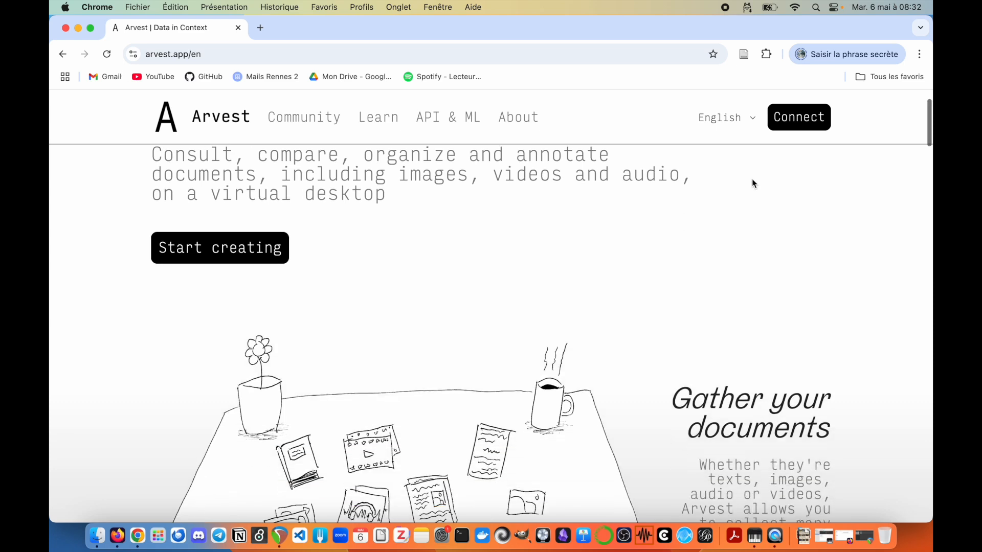
scroll(751, 180, "up", 6)
left_click(819, 118)
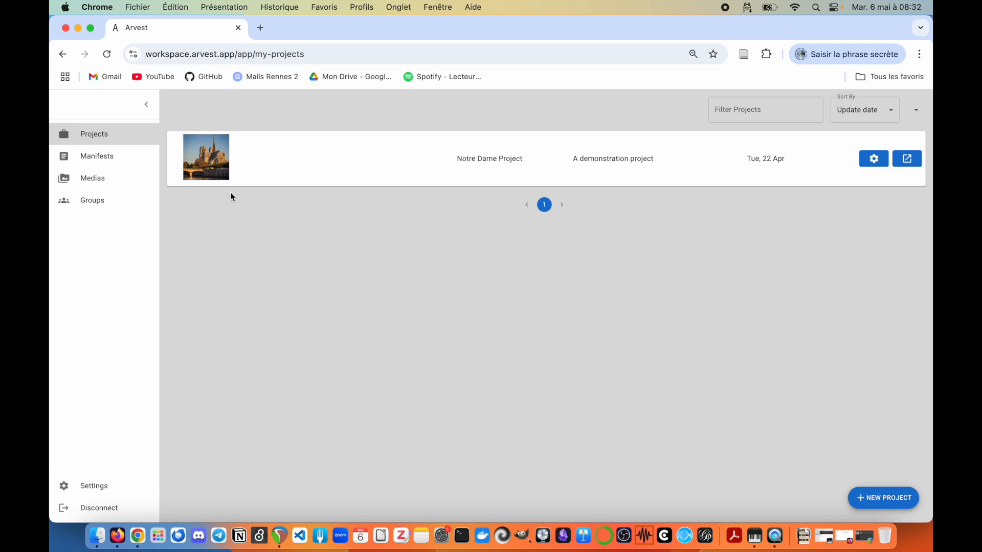
Look through the workspace's Manifests, Groups and Projects sections and end on the Medias section
left_click(94, 161)
left_click(104, 185)
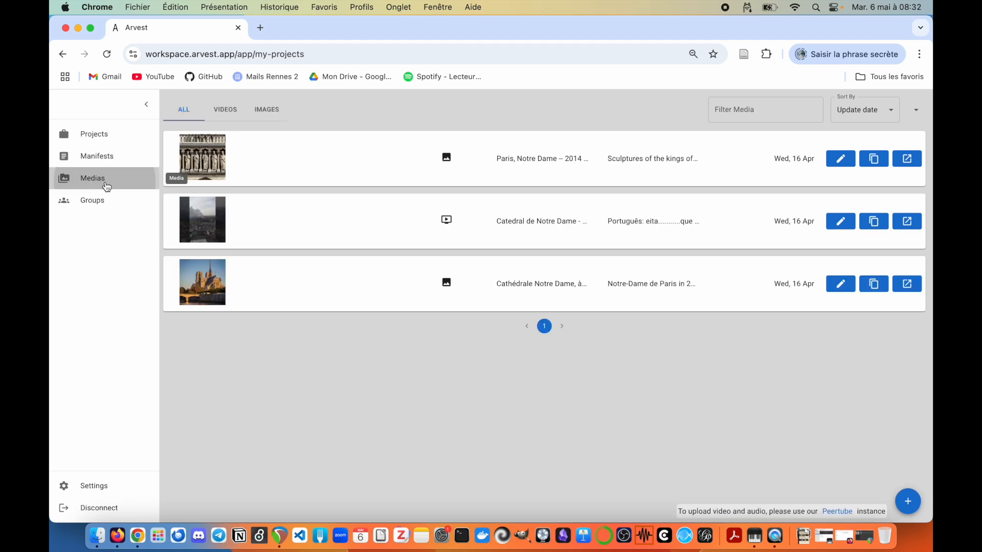
left_click(105, 204)
left_click(107, 136)
left_click(118, 162)
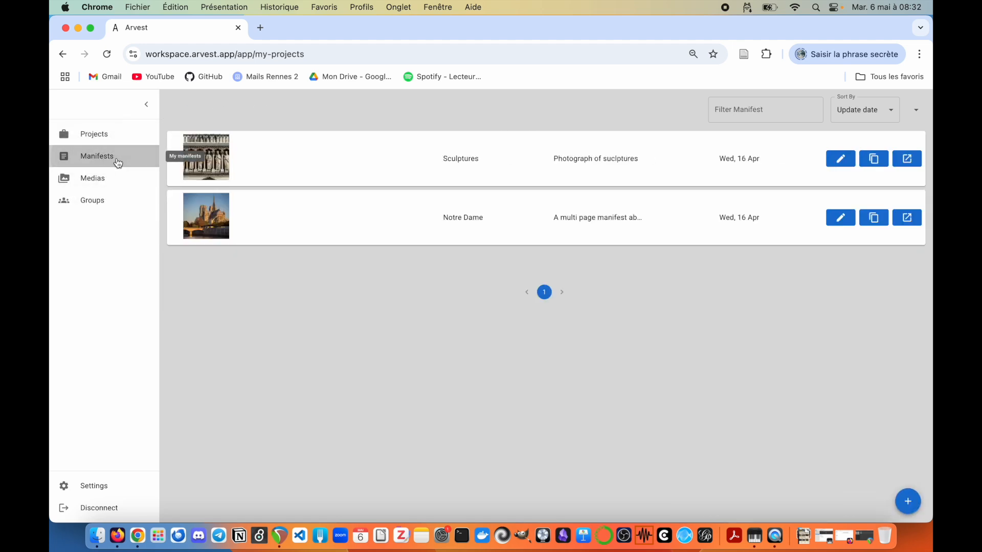
left_click(115, 184)
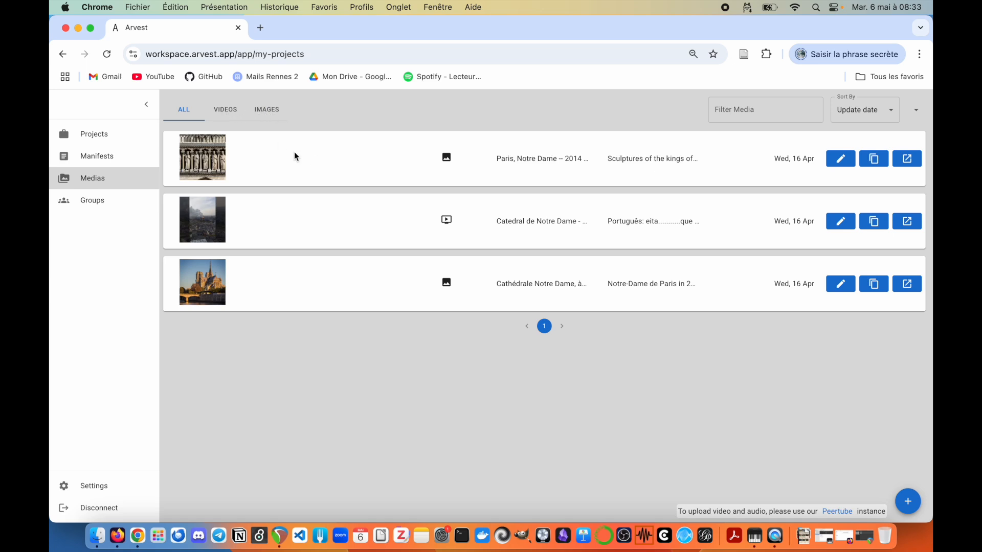
View only the videos, only the images, and all media again in the media list
left_click(220, 109)
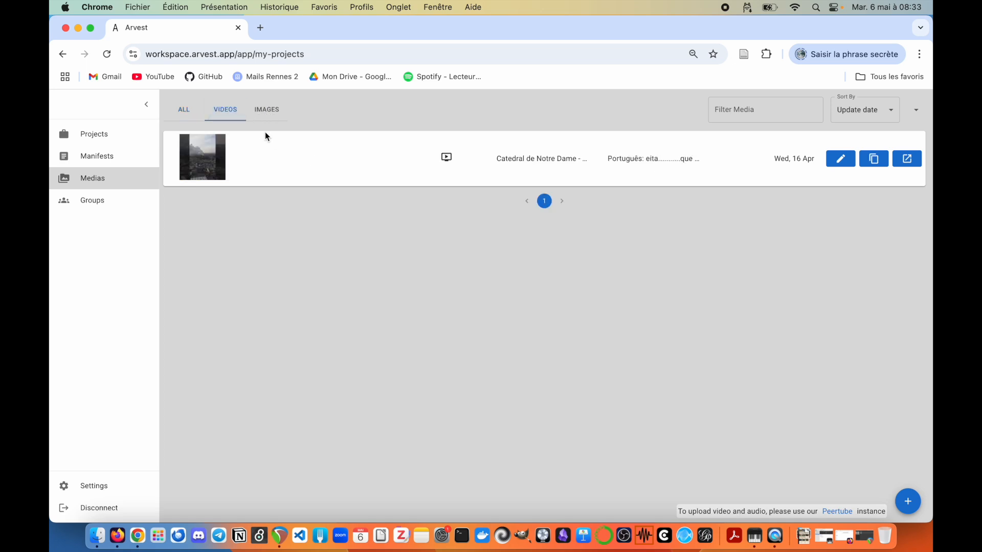
left_click(272, 110)
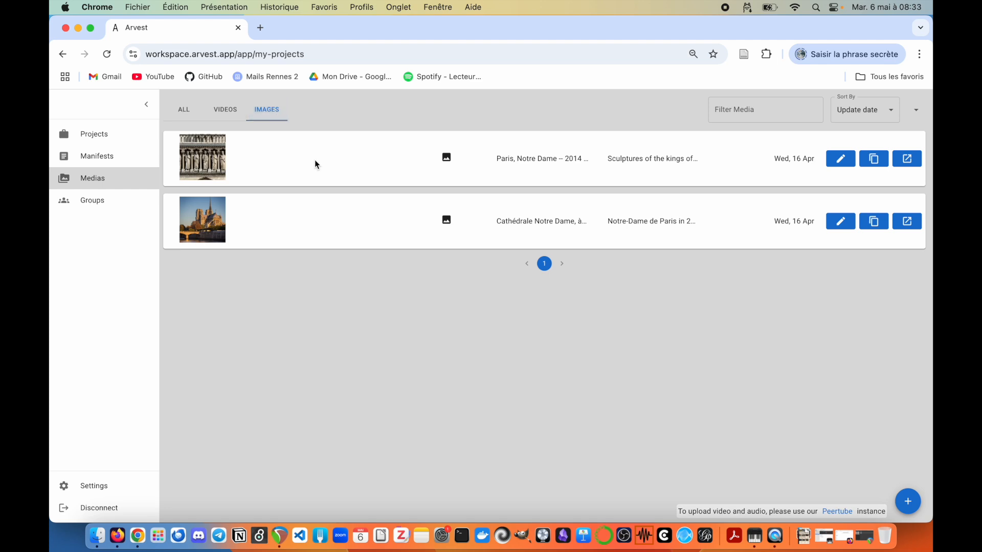
left_click(185, 111)
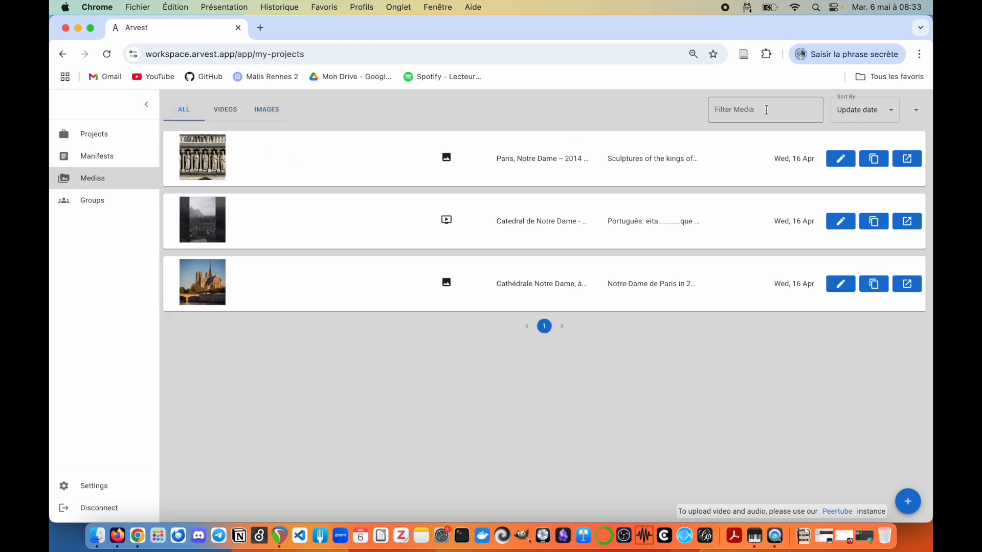
Filter the media list by "cat" and clear the filter again
left_click(740, 110)
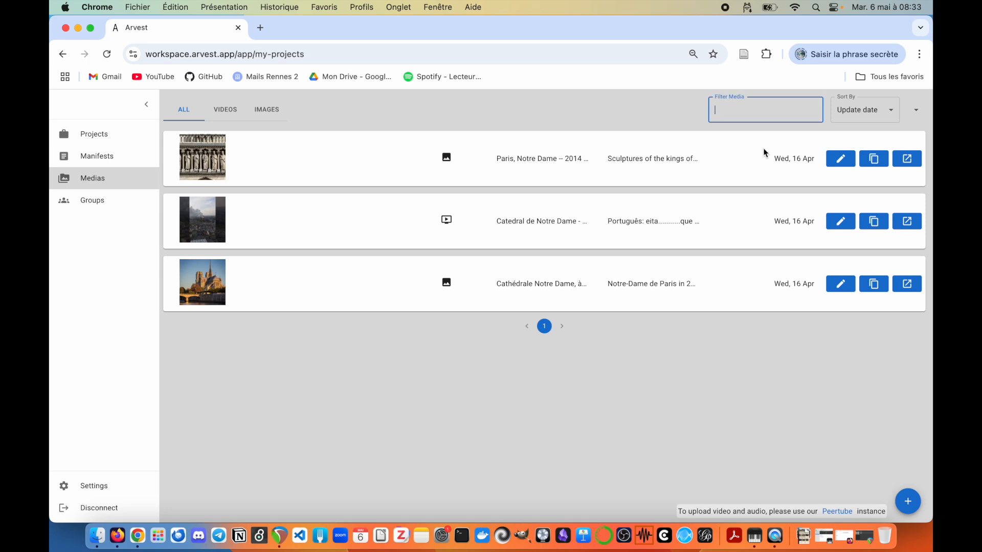
type("c")
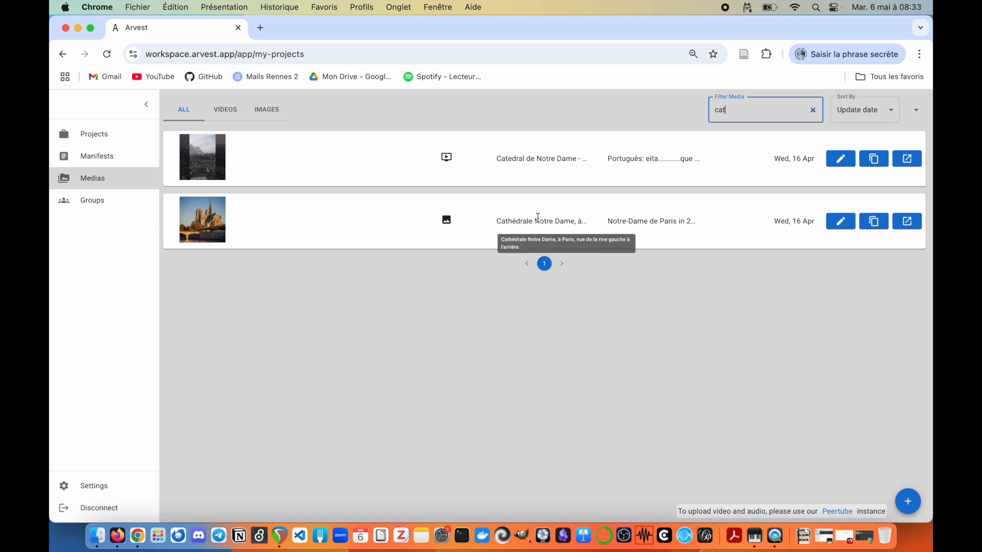
key("BackSpace")
Sort the media list by title and switch the sorting back to update date
left_click(890, 111)
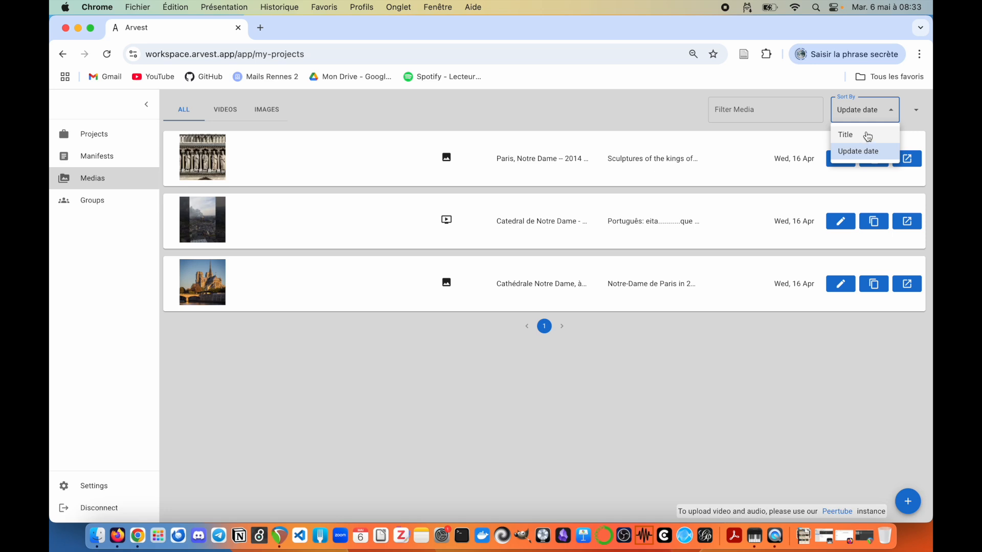
left_click(863, 139)
left_click(871, 116)
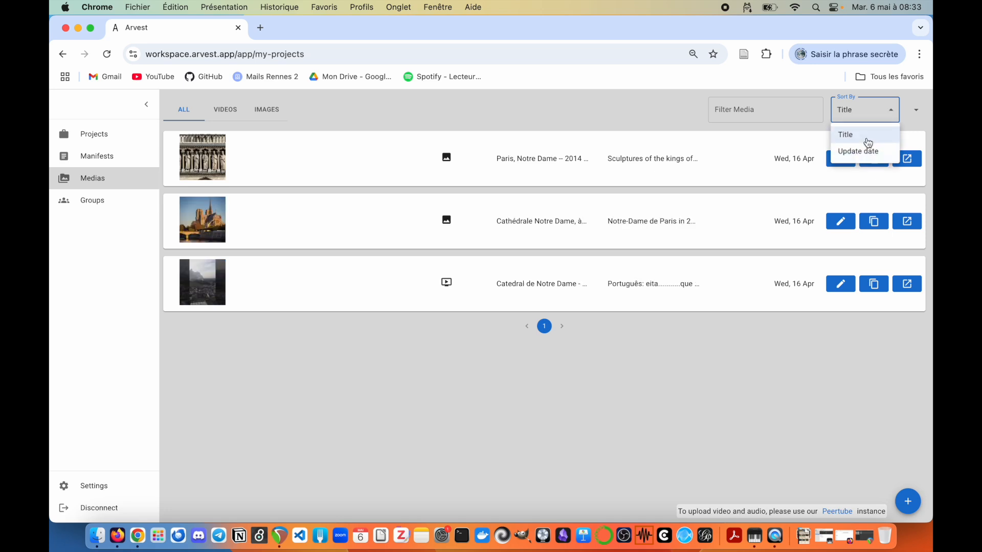
left_click(872, 152)
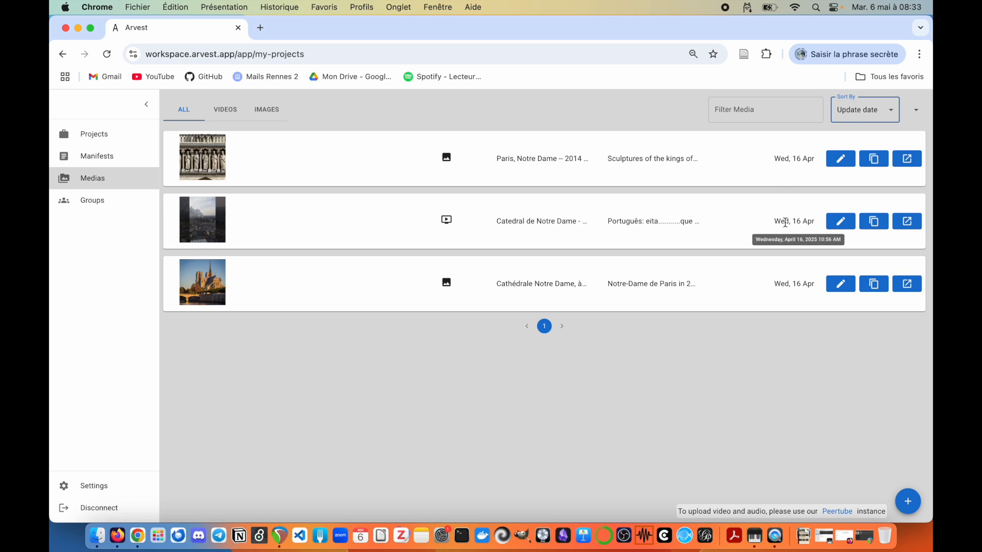
left_click(505, 382)
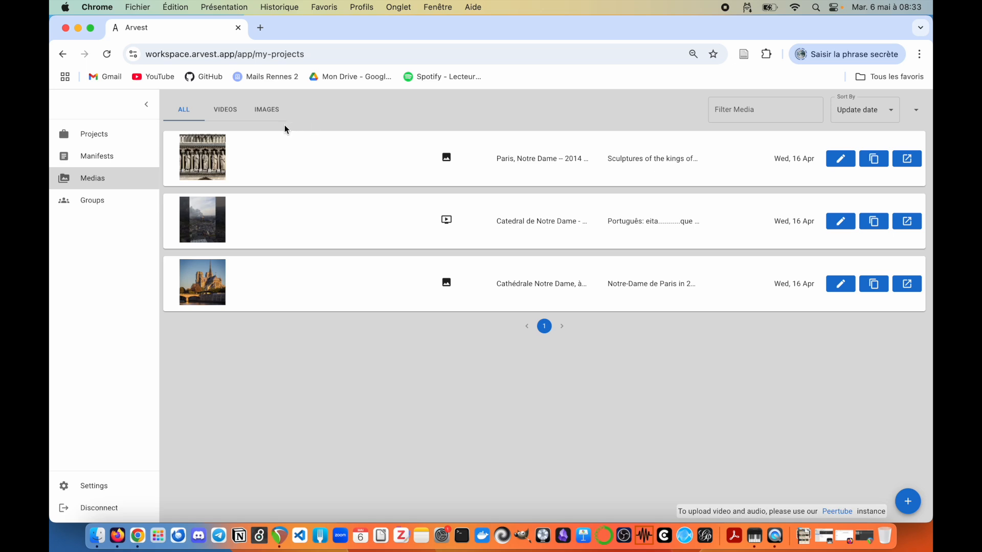
Search Google for "wikimedia commons" in a new browser tab and open the Wikimedia Commons main page
left_click(261, 29)
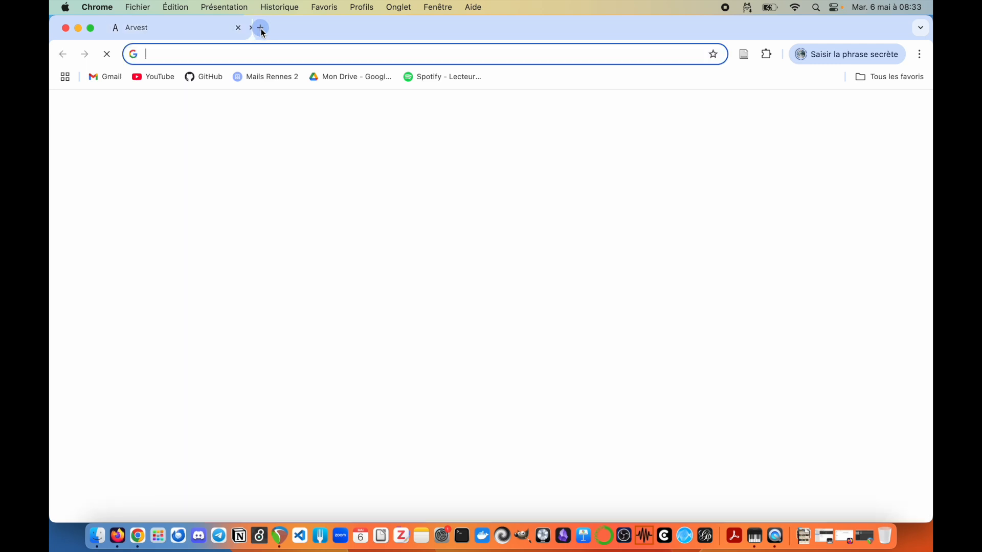
type("wikim")
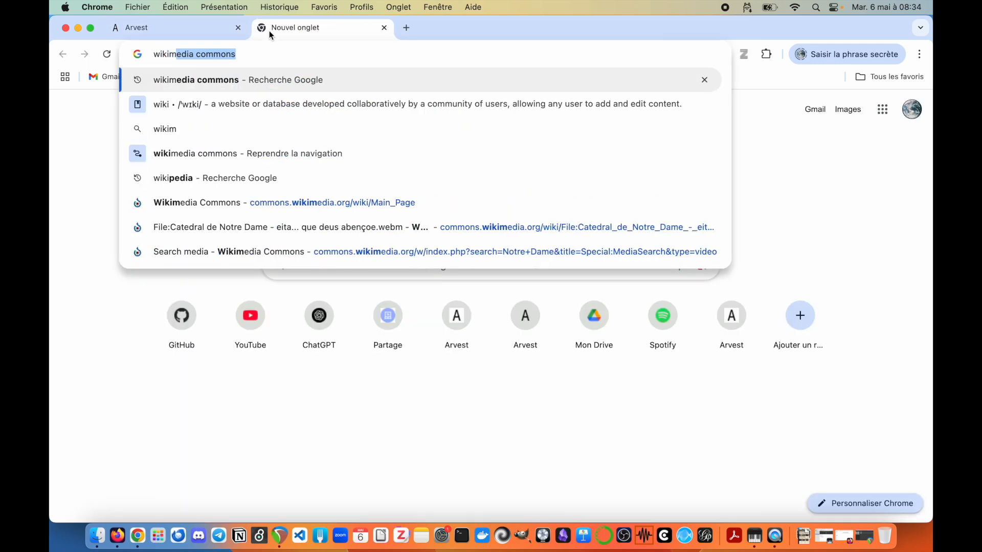
type("edia")
key("Return")
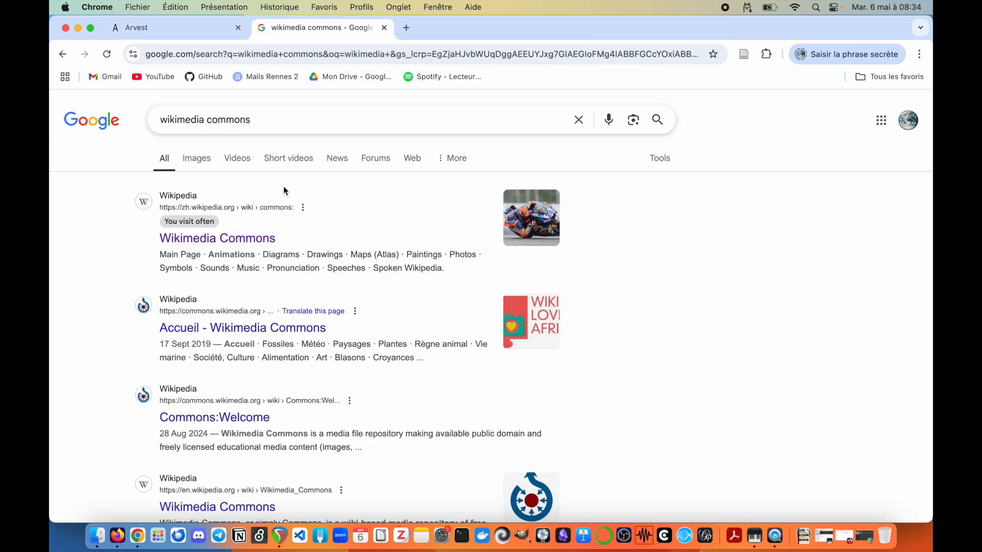
left_click(244, 241)
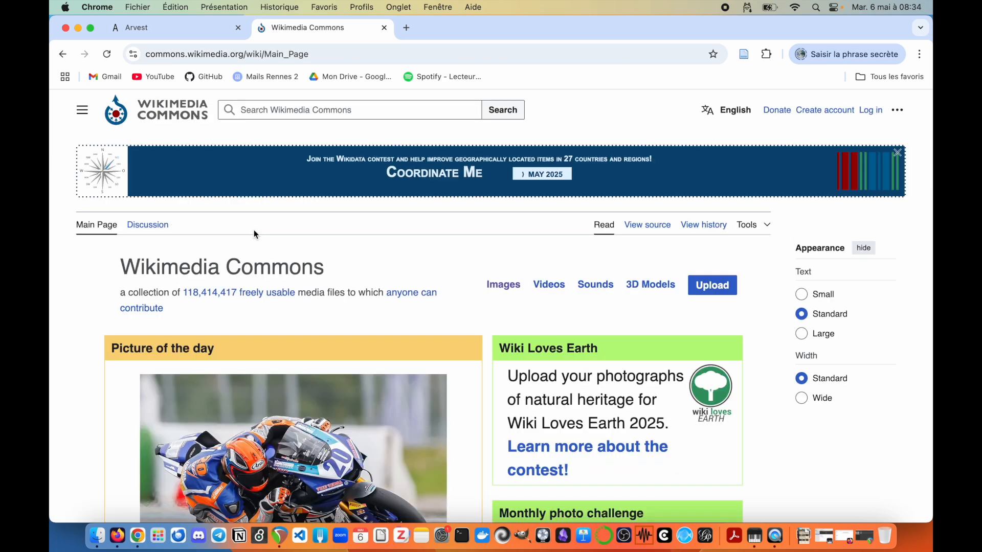
Browse the Wikimedia Commons main page and open the motorcycle picture of the day in the media viewer
scroll(254, 229, "down", 15)
scroll(232, 236, "down", 8)
scroll(231, 236, "up", 20)
scroll(232, 236, "down", 5)
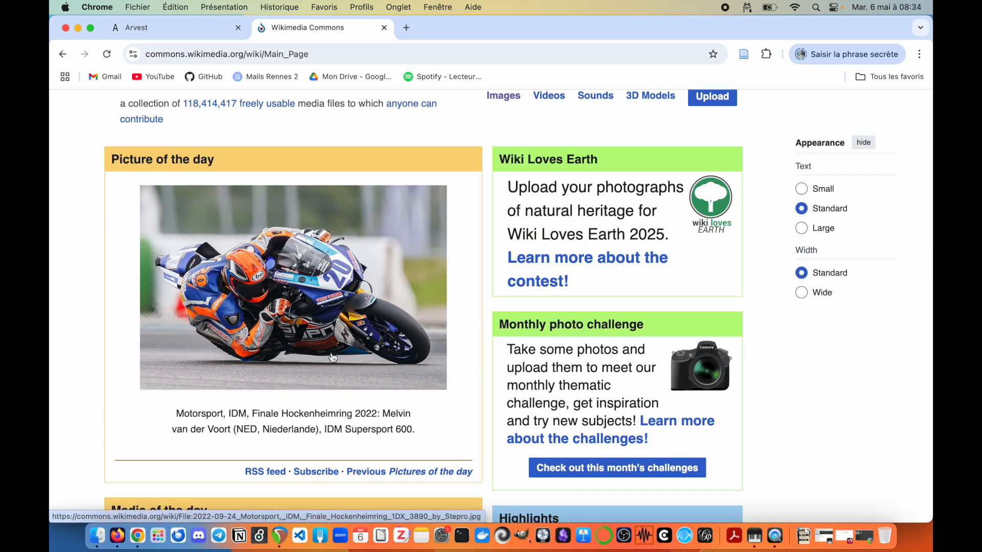
left_click(393, 253)
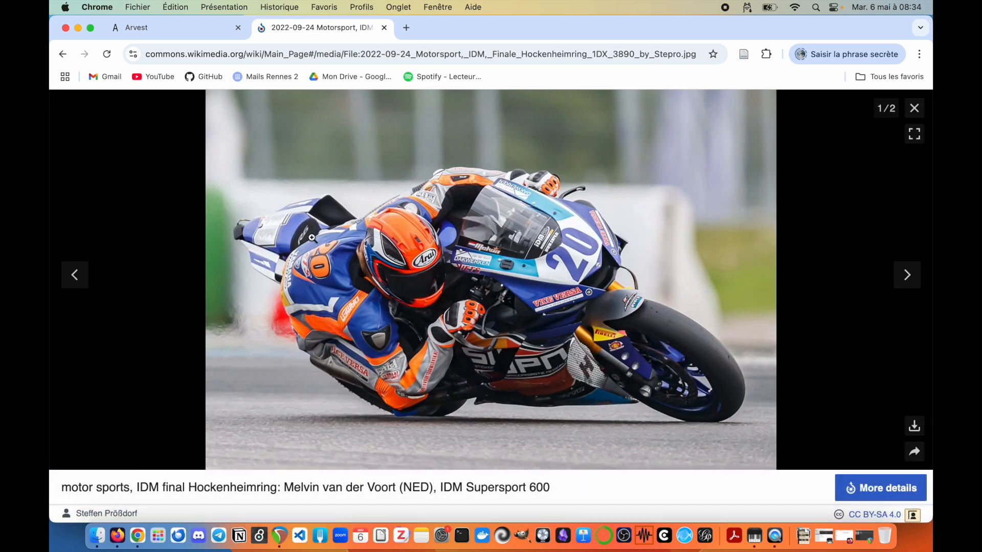
Open the motorcycle image file by itself in a new tab and switch to that tab
right_click(387, 201)
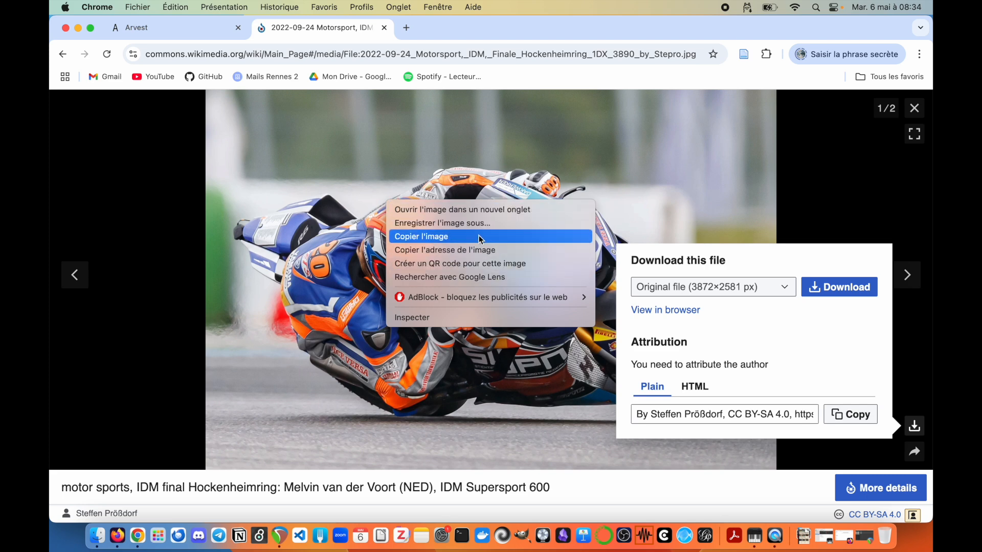
left_click(496, 210)
left_click(452, 28)
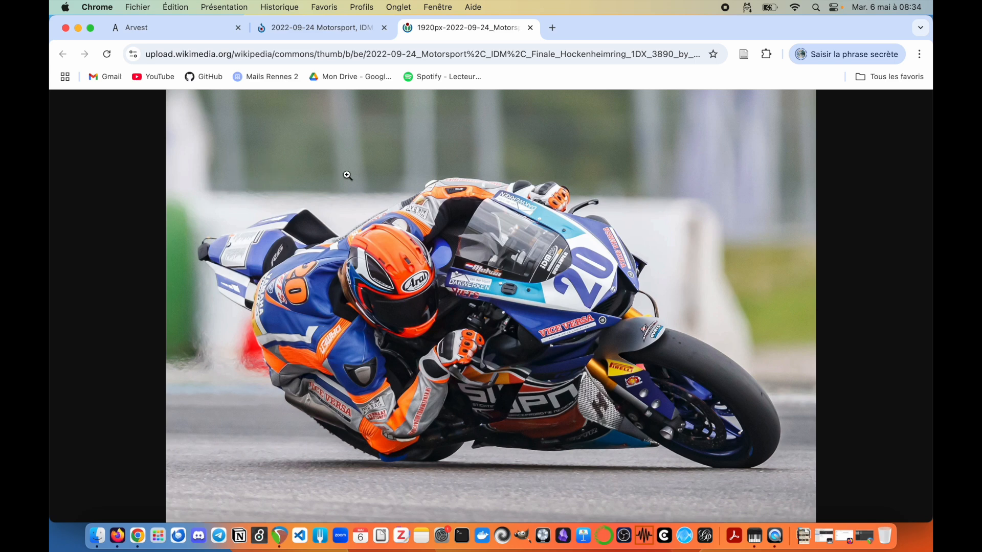
Inspect the motorcycle image at full size and return it to the fitted view
left_click(283, 182)
scroll(282, 183, "down", 7)
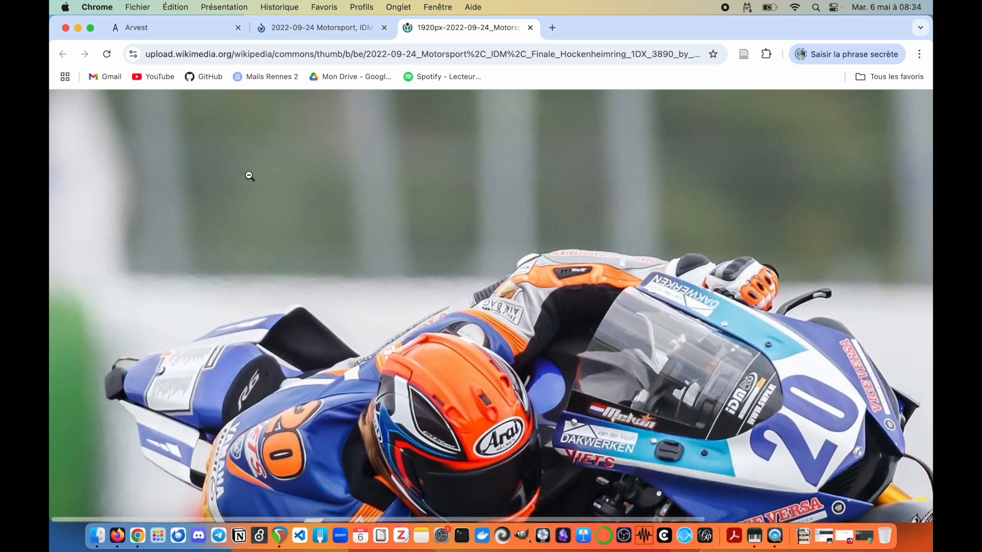
scroll(263, 182, "right", 6)
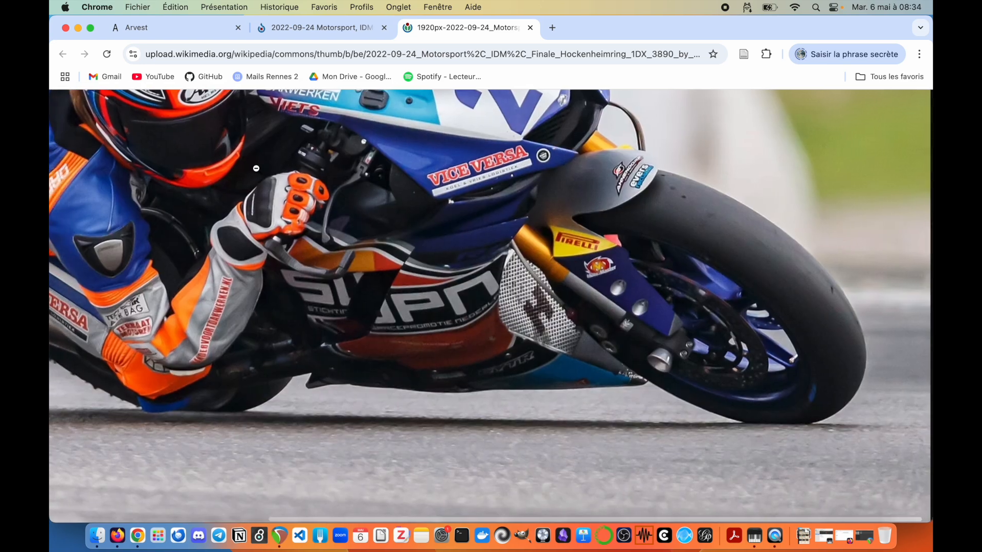
scroll(255, 171, "up", 5)
scroll(258, 170, "left", 6)
left_click(258, 170)
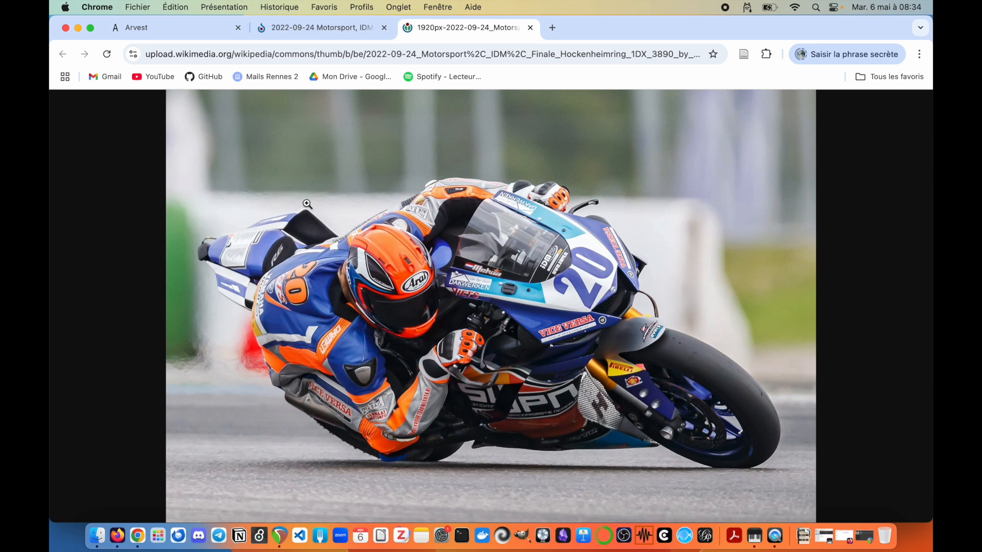
Copy the motorcycle image's web address and enter it as the link for a new linked media in Arvest
left_click(651, 53)
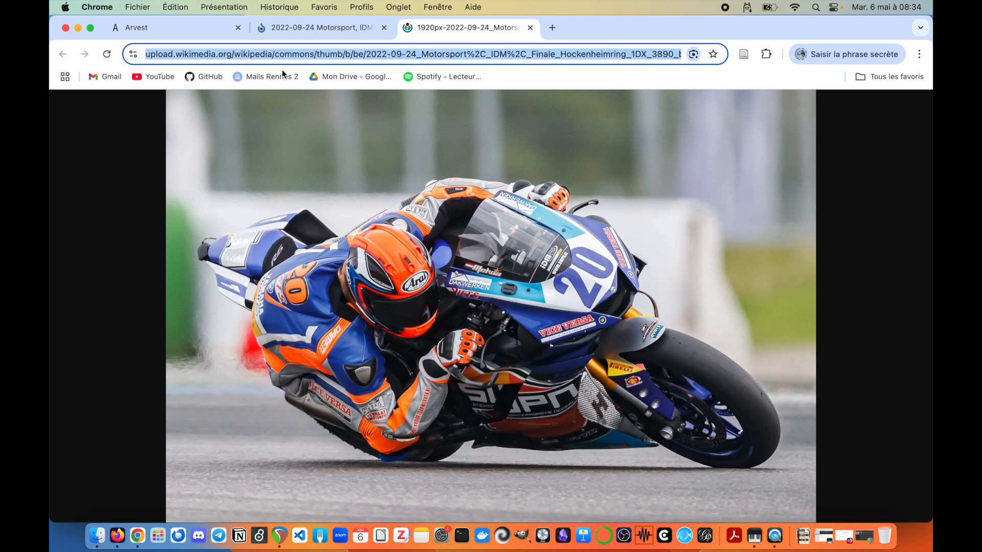
left_click(177, 28)
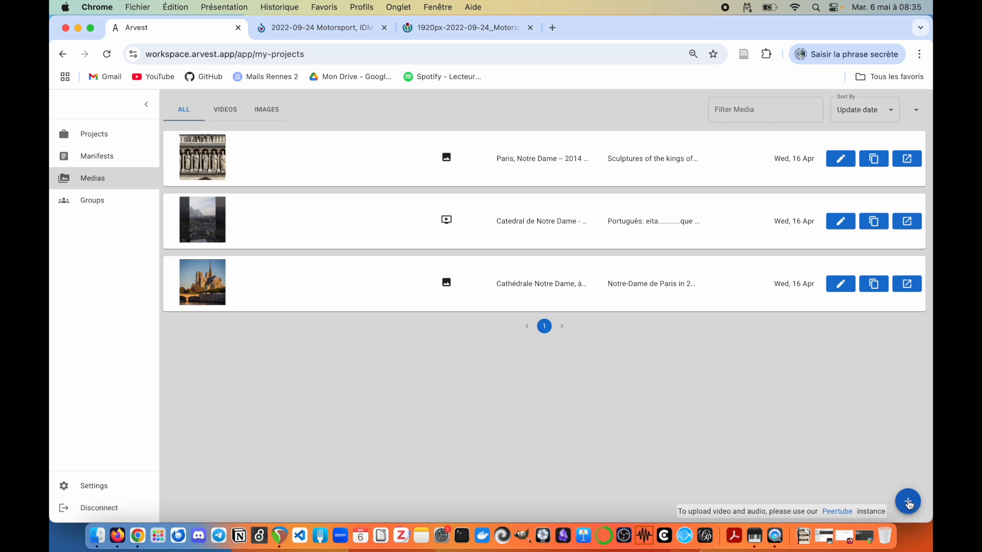
left_click(908, 503)
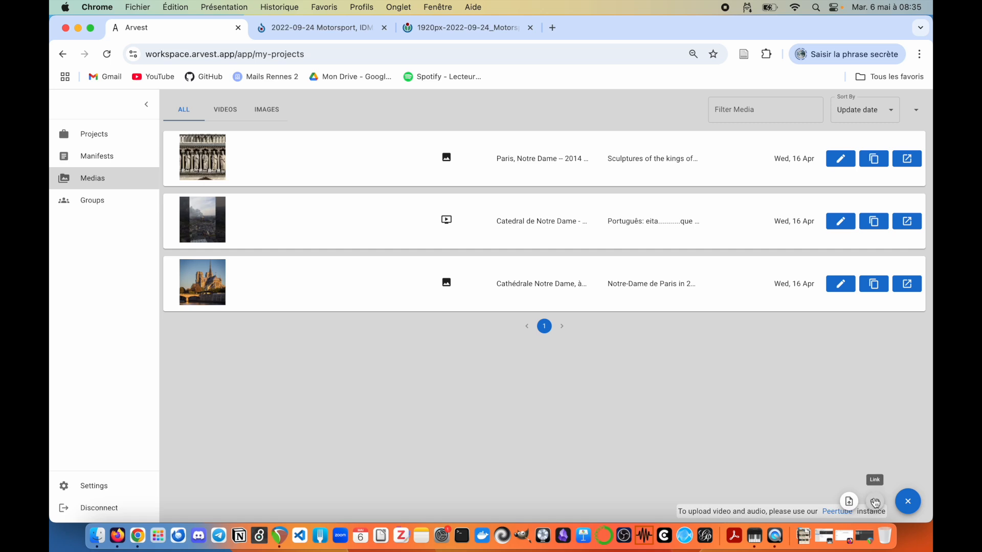
left_click(876, 502)
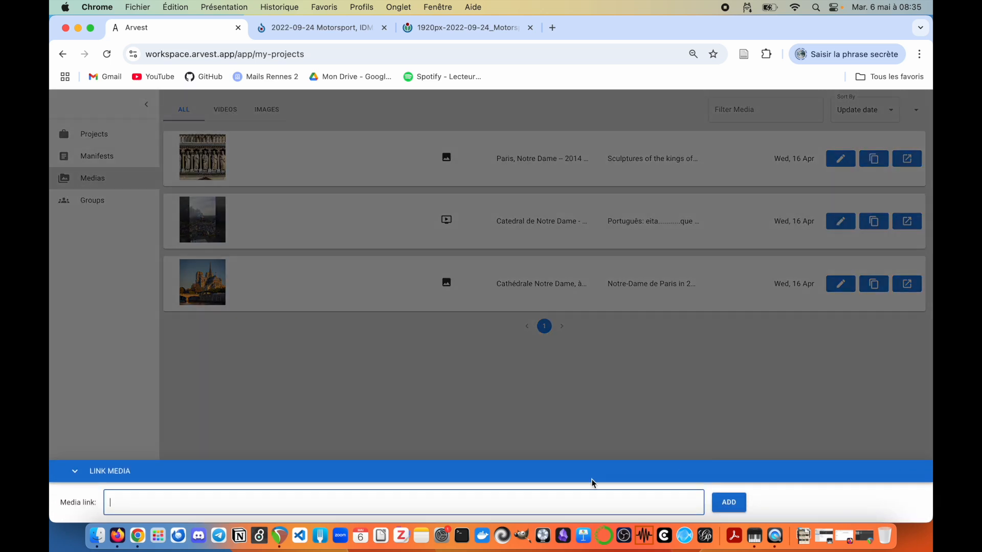
key("super+v")
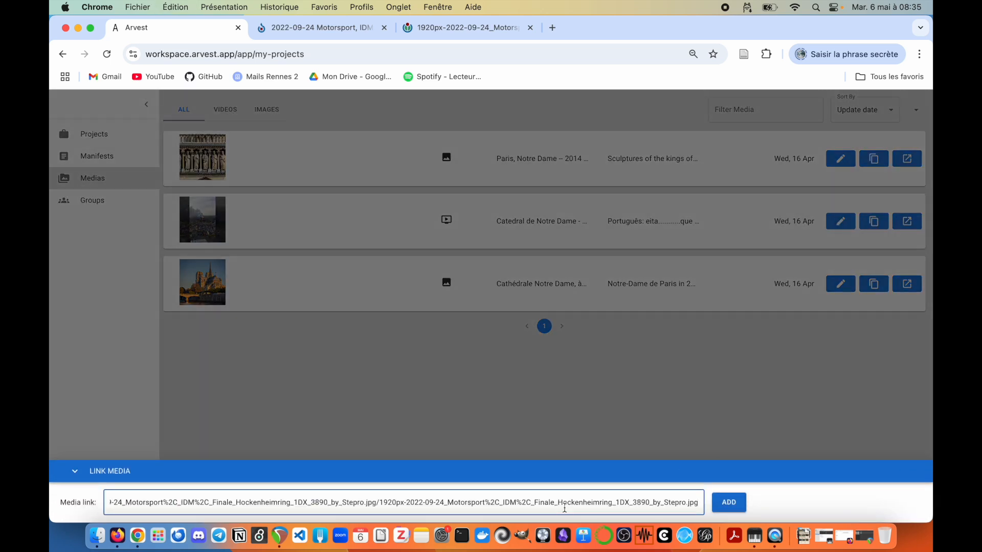
Check that the media link ends in .jpg and add the linked image to the media list
scroll(500, 499, "left", 5)
scroll(505, 495, "right", 5)
left_click_drag(679, 503, 696, 504)
left_click(697, 503)
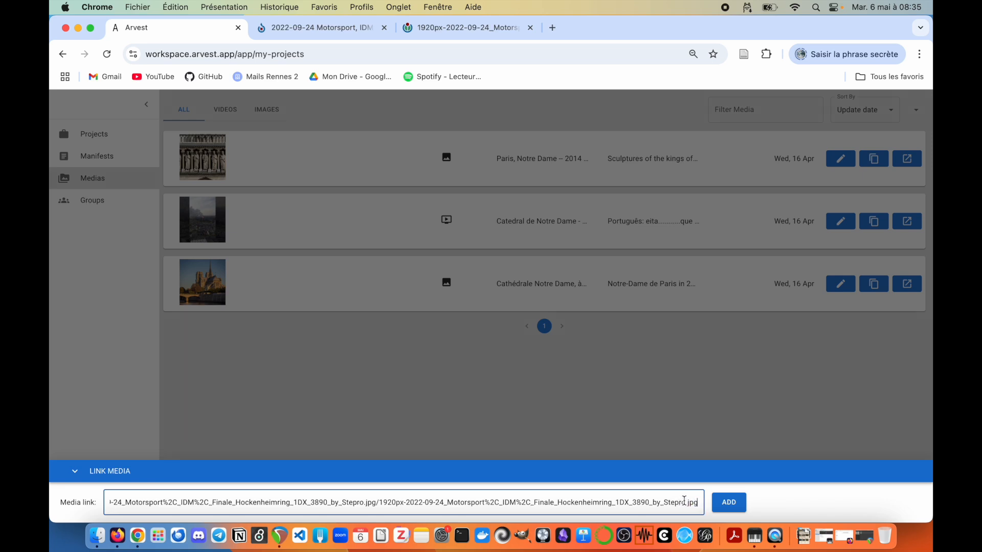
left_click(730, 503)
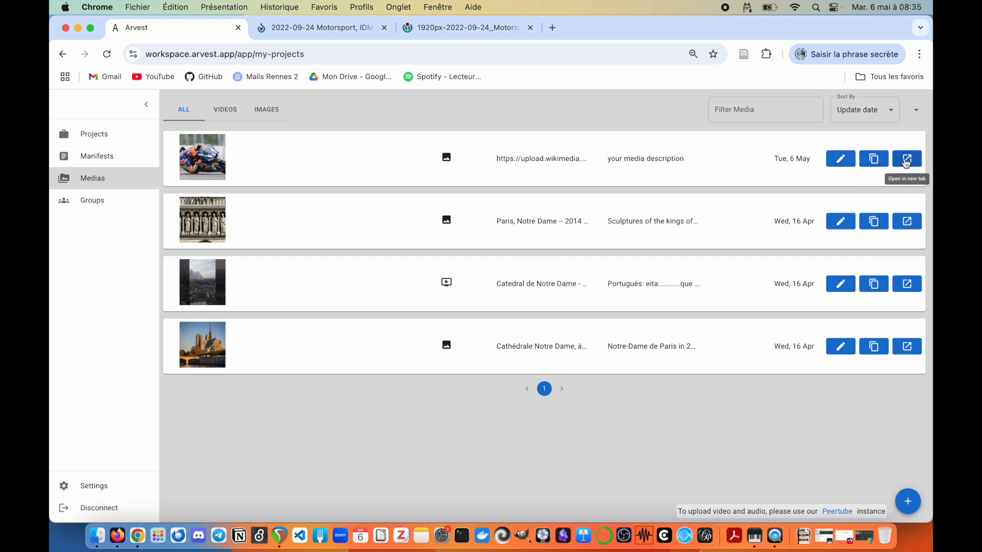
Open the newly added motorcycle media in a new tab and examine the image
left_click(906, 160)
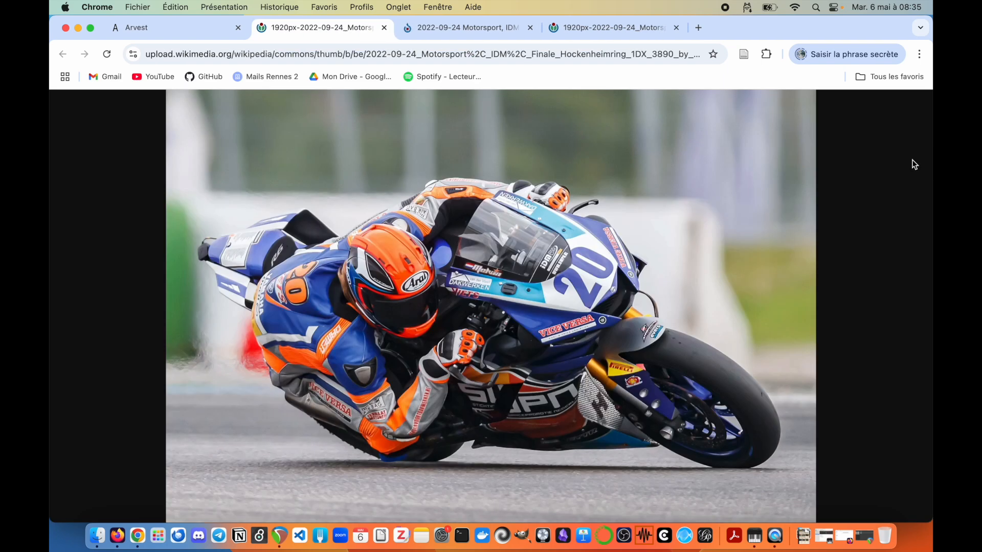
left_click(413, 216)
scroll(414, 218, "down", 1)
scroll(414, 219, "down", 5)
scroll(414, 218, "up", 5)
Set the motorcycle media's title to "A Motorbike" and its description to "hosted at wikimedia commons" in Arvest
left_click(186, 29)
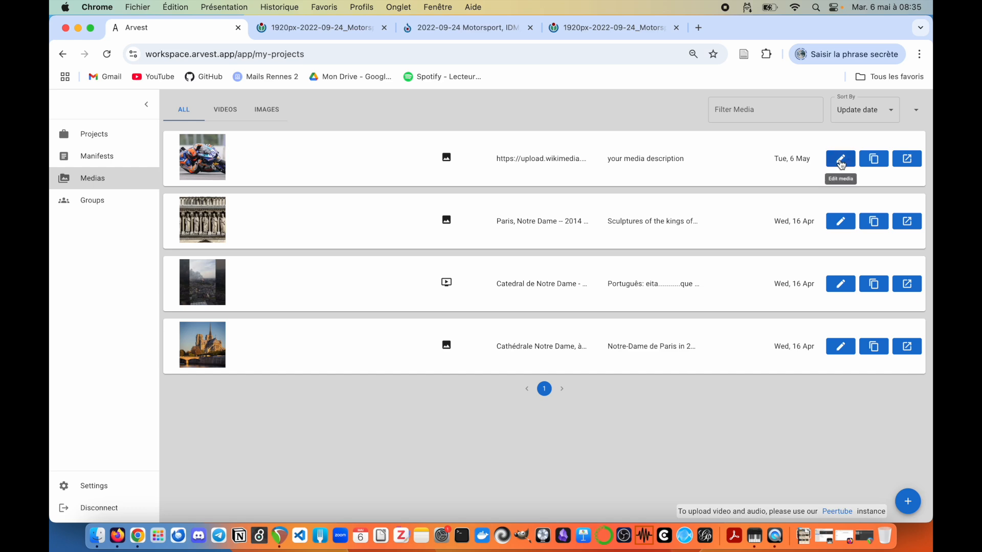
left_click(840, 162)
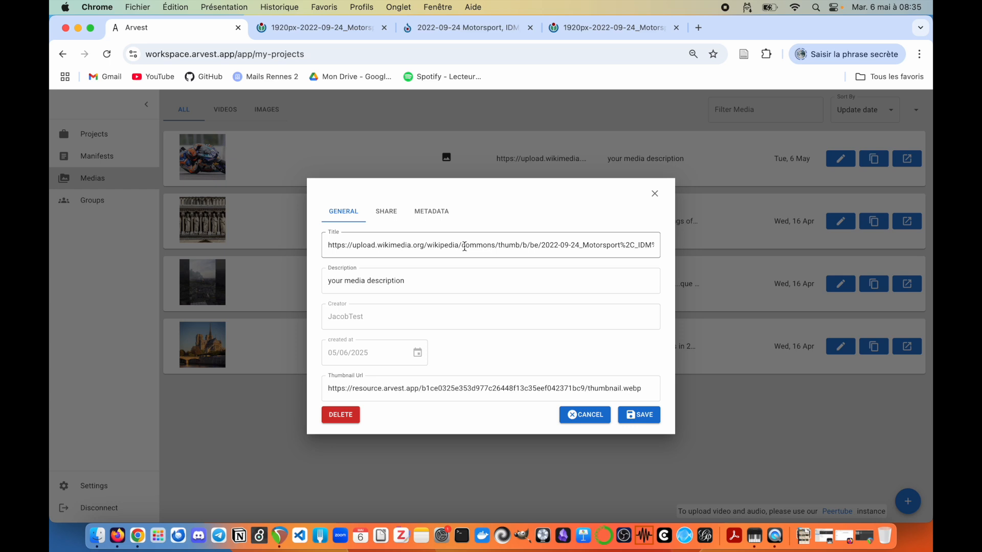
left_click(518, 244)
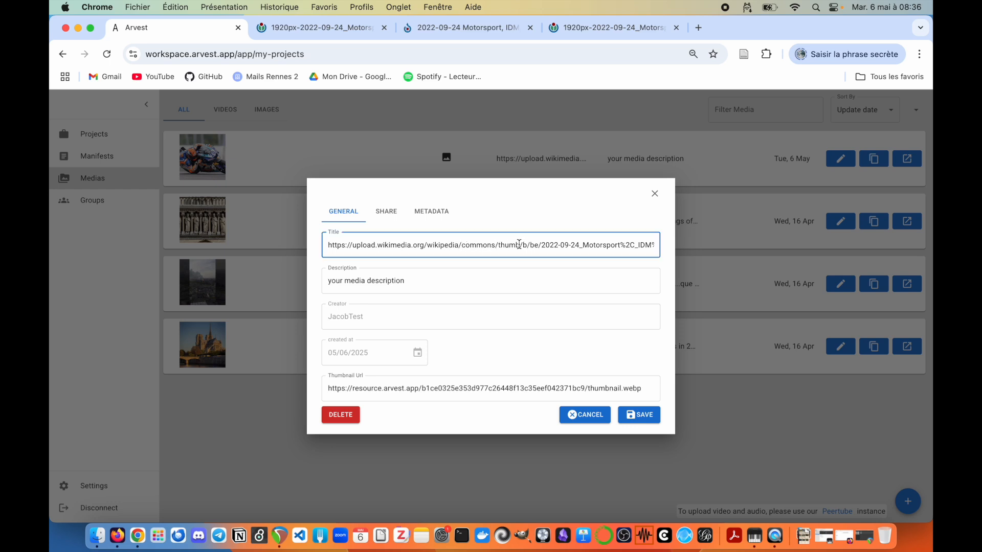
triple_click(563, 243)
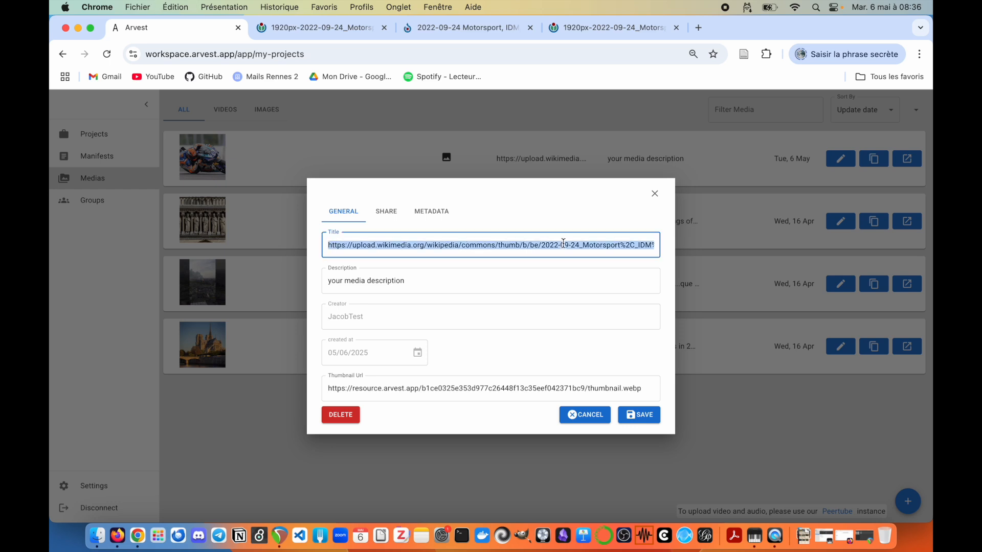
type("A Motorbike")
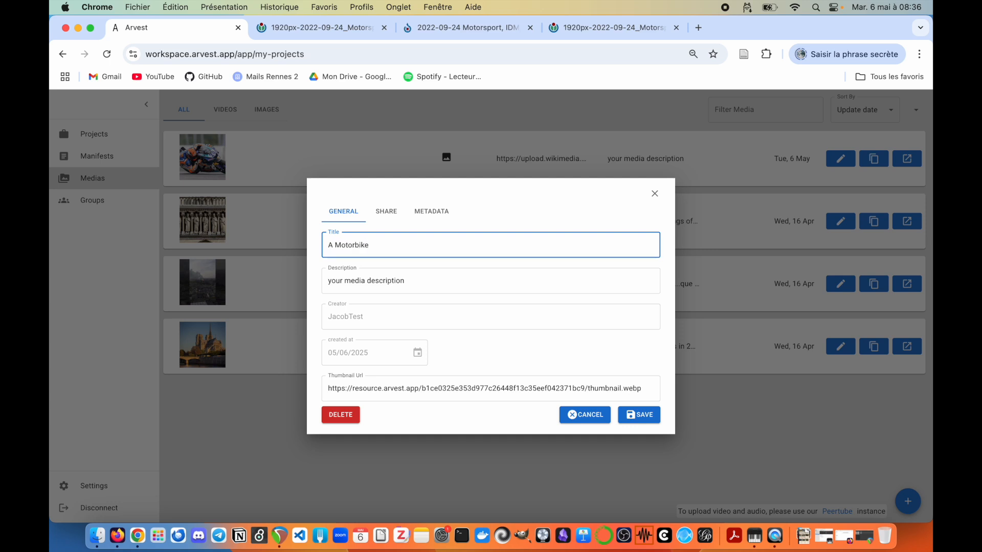
left_click_drag(491, 287, 319, 275)
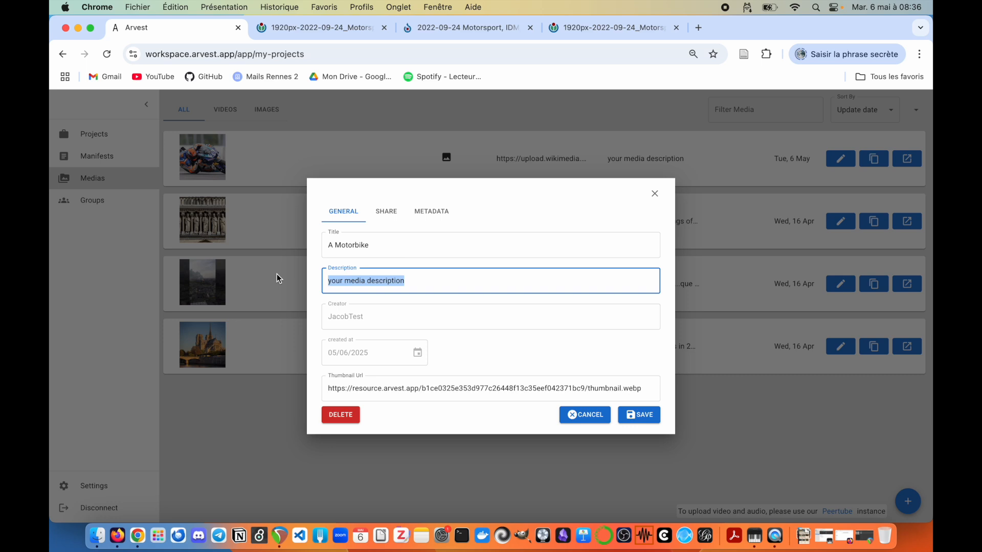
type("hosted")
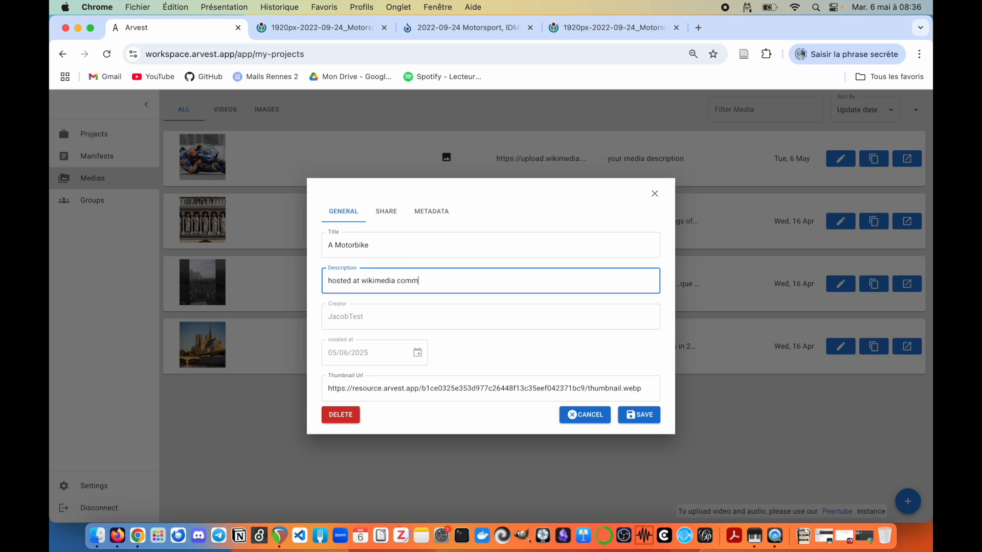
left_click(443, 330)
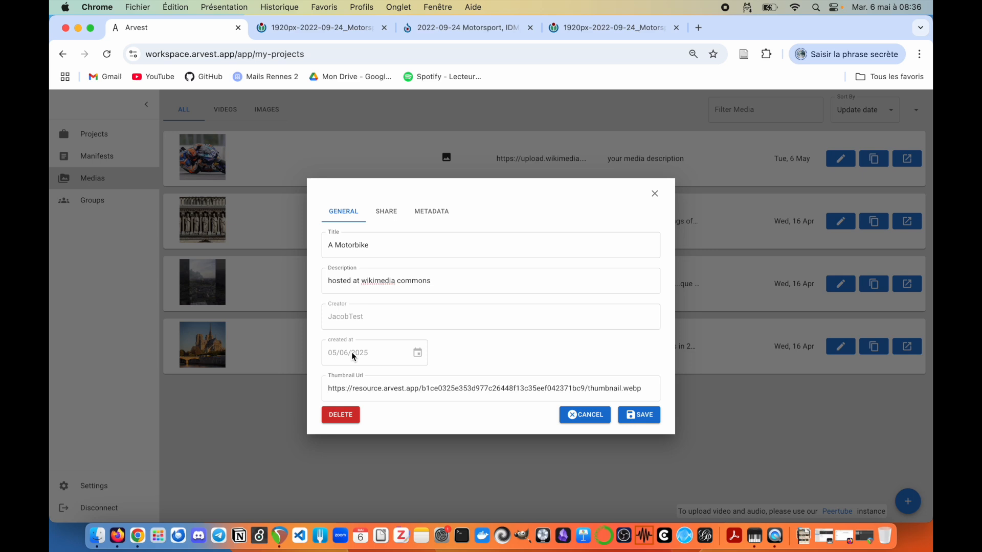
Copy the media's thumbnail URL, view the thumbnail in a new browser tab, and return to the Arvest media settings
left_click(537, 388)
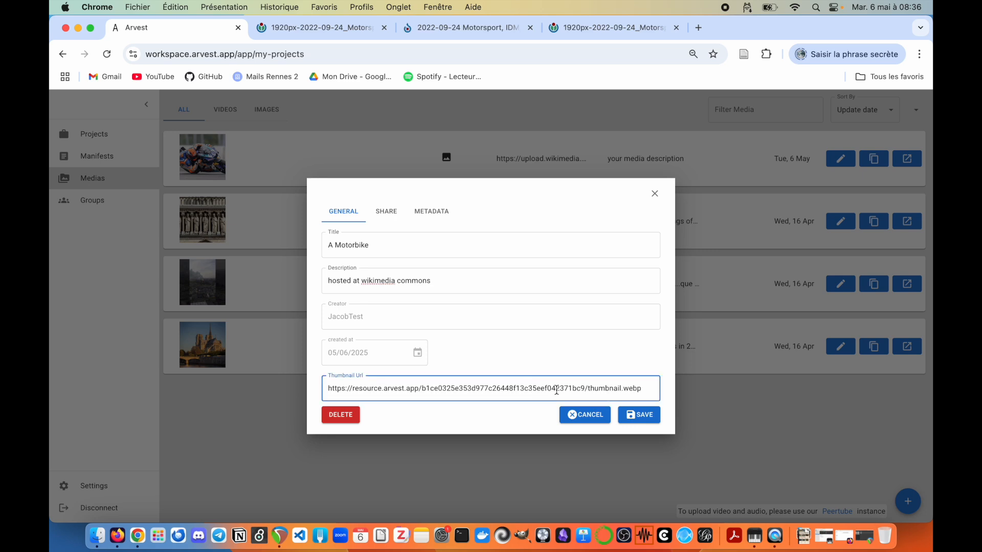
triple_click(556, 390)
key("super+c")
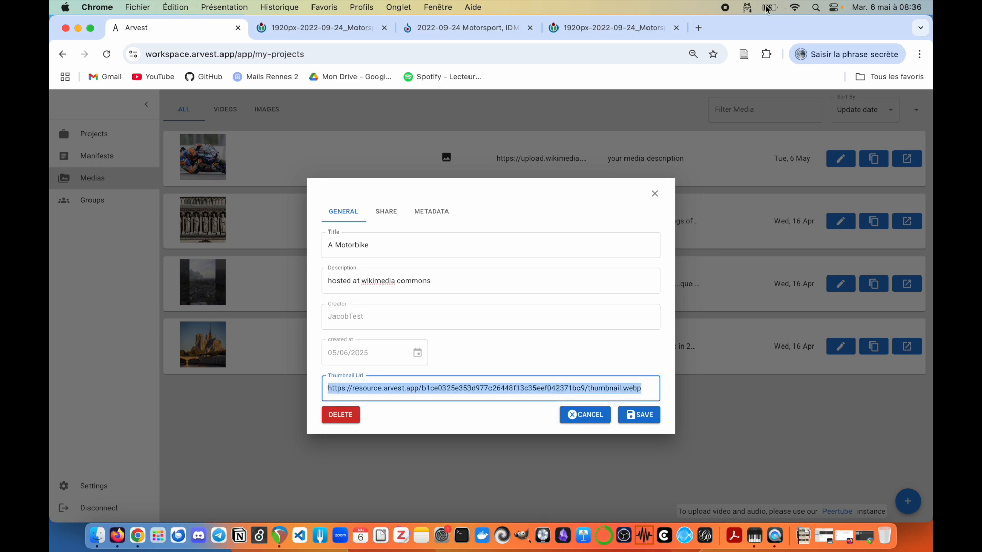
left_click(698, 28)
key("super+v")
key("Return")
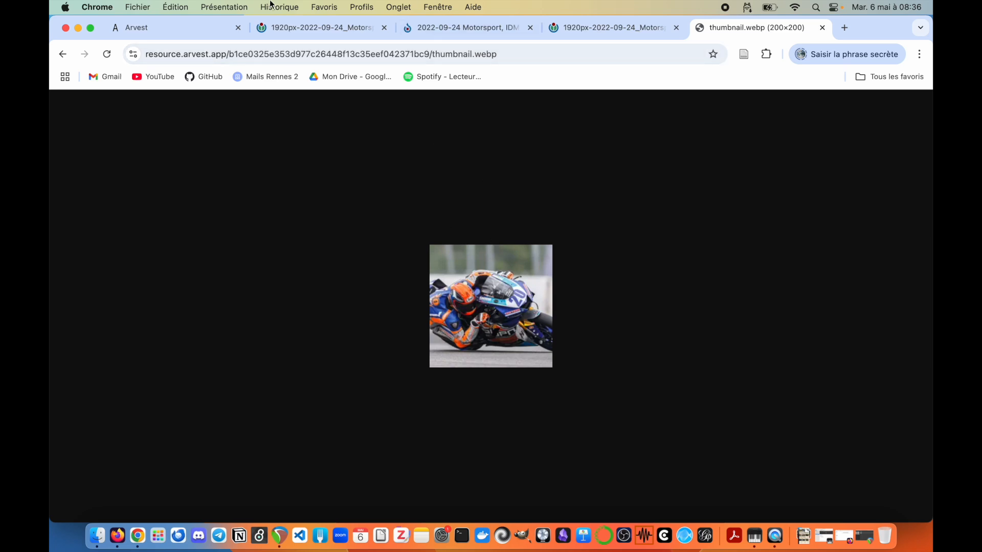
left_click(161, 30)
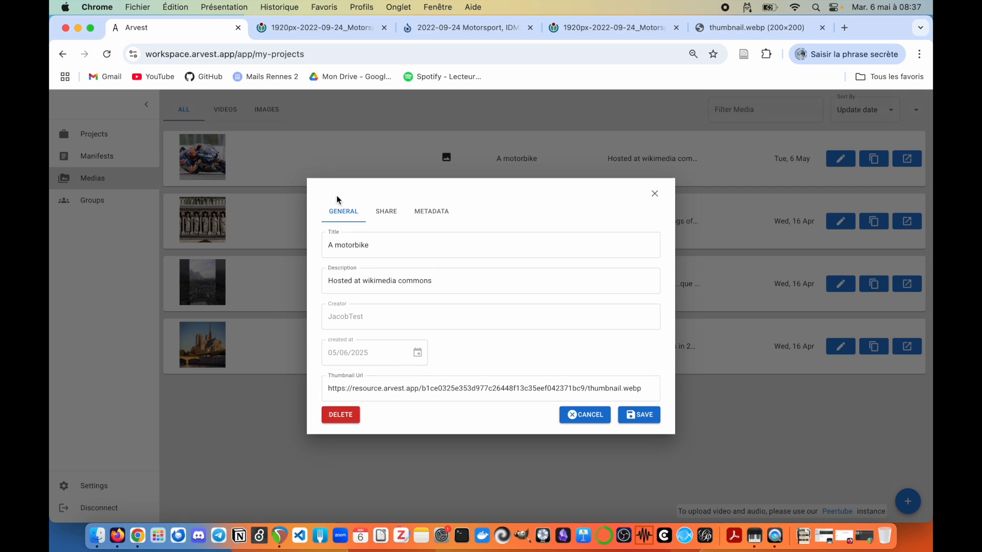
Search for another user in the media's sharing permissions and add that user
left_click(388, 213)
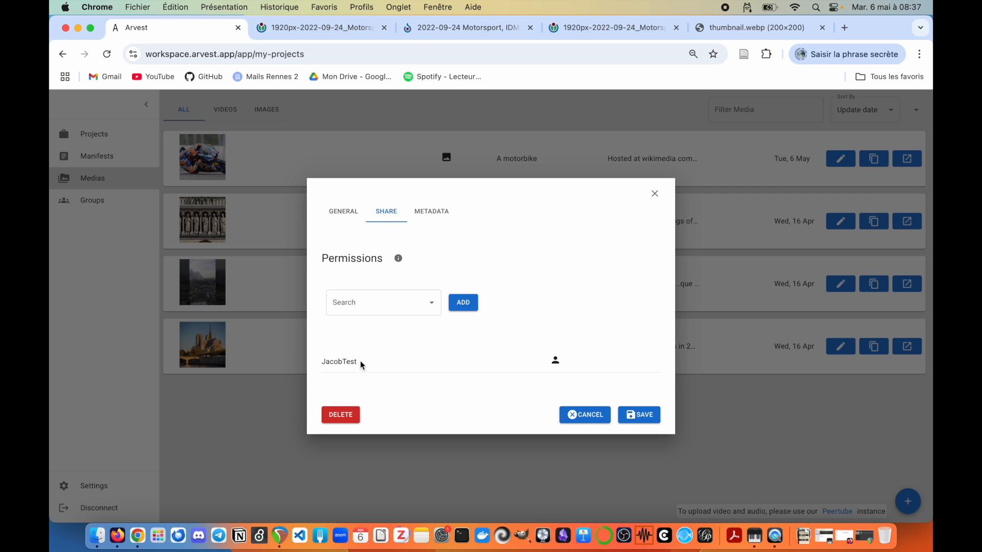
left_click_drag(360, 364, 299, 364)
left_click_drag(359, 364, 327, 362)
left_click(358, 302)
type("ivan")
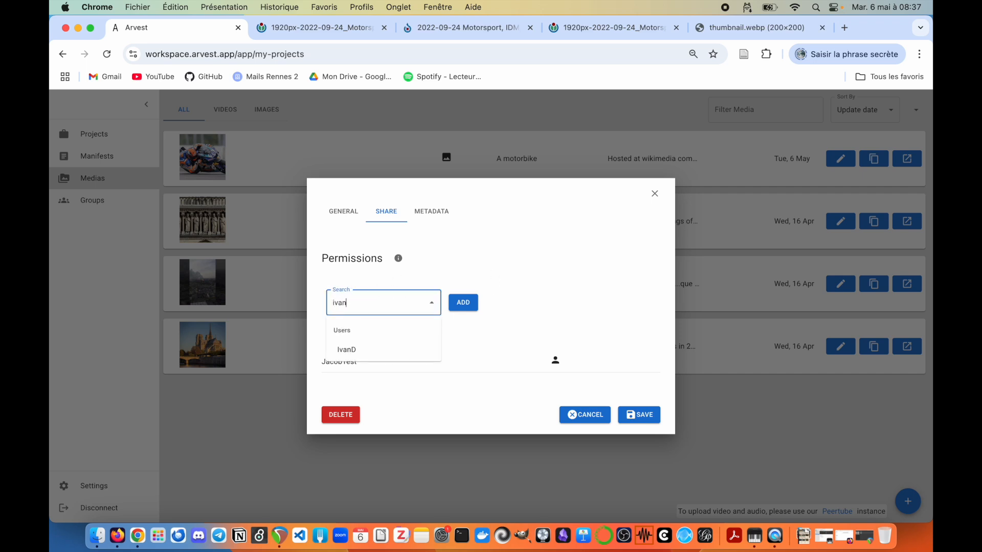
left_click(366, 352)
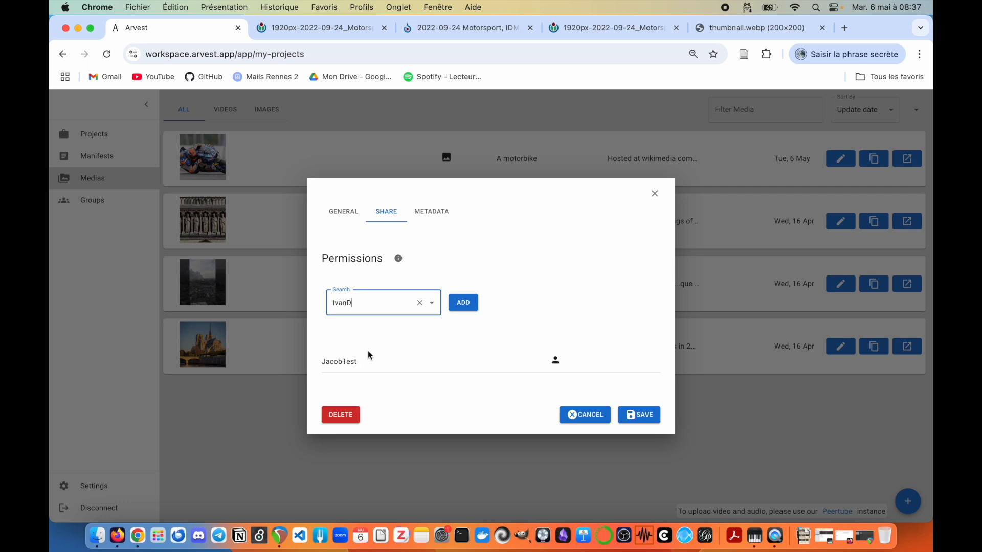
left_click(465, 304)
Check the role choices for the added user and remove that user from the media's permissions
left_click(608, 368)
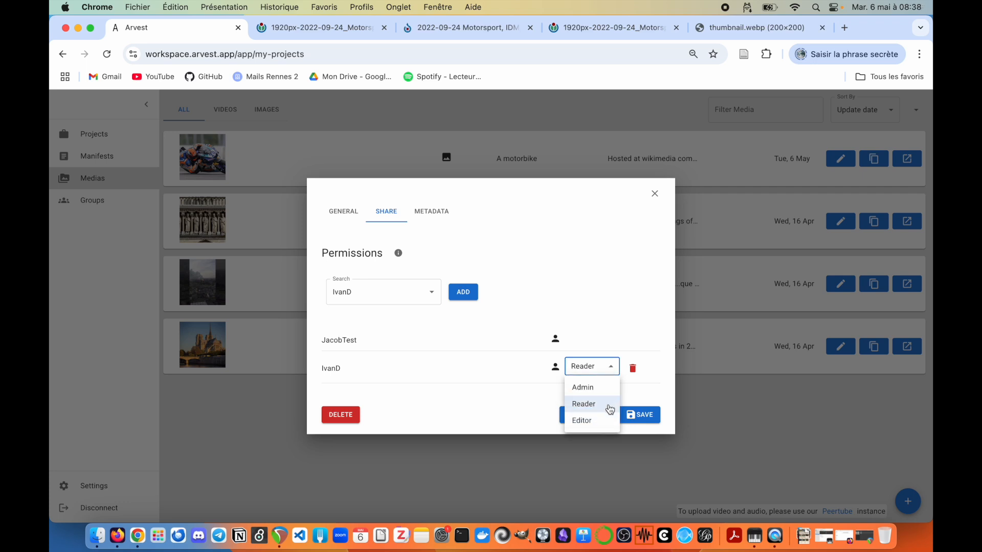
left_click(493, 395)
left_click(633, 369)
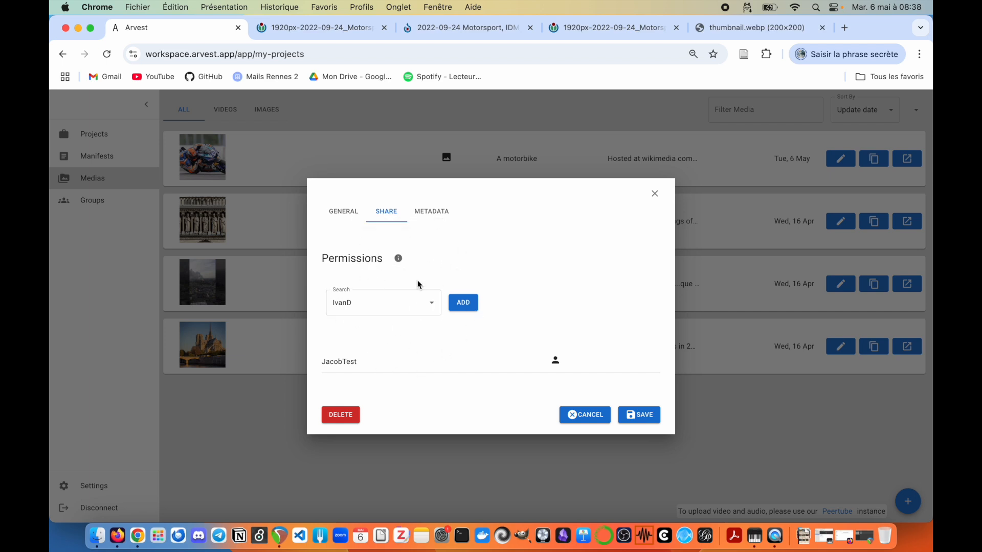
Examine the Dublin Core metadata fields available for the motorbike media
left_click(432, 211)
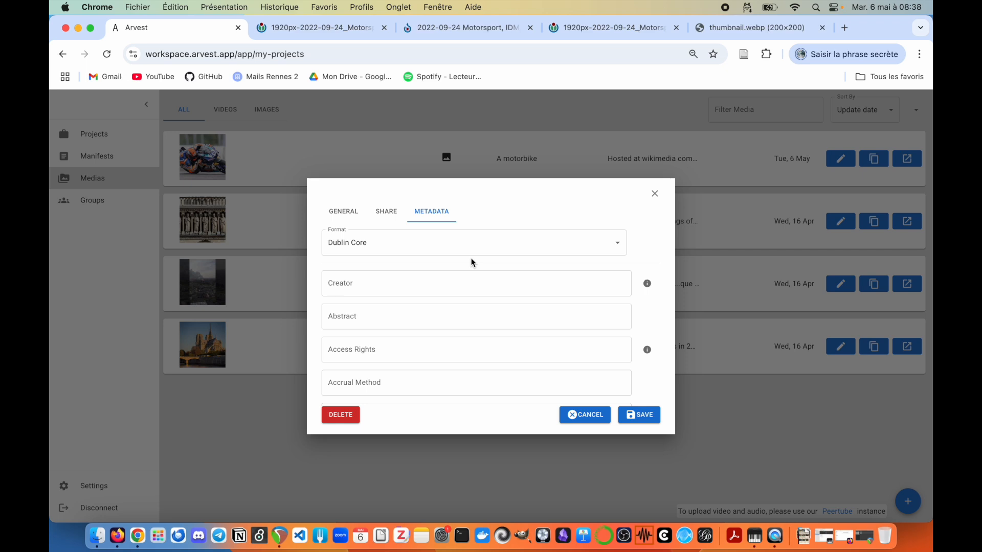
scroll(448, 328, "down", 5)
scroll(448, 332, "down", 2)
scroll(446, 331, "up", 6)
Copy the author's name from the image's Wikimedia Commons page and enter it as the Creator in the Dublin Core metadata
left_click(375, 282)
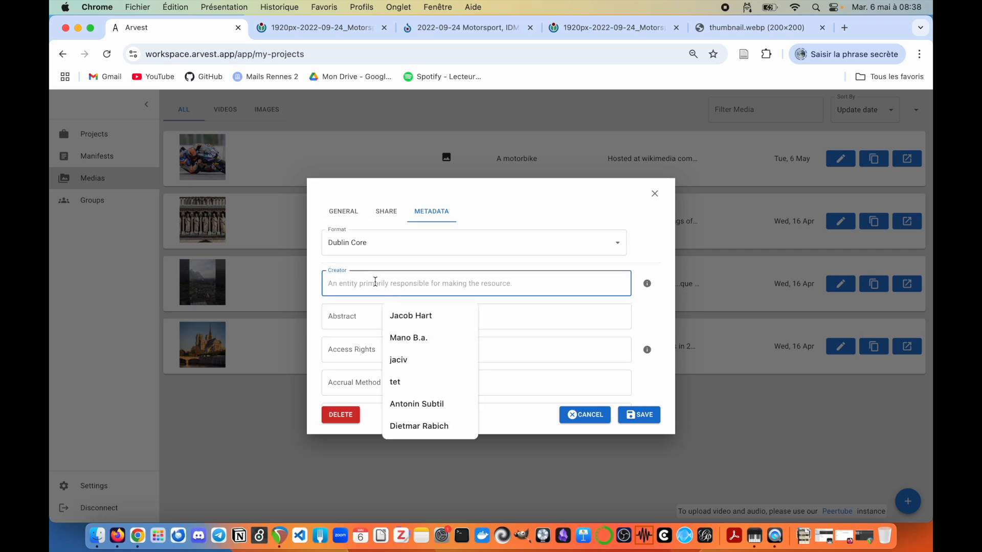
left_click(438, 27)
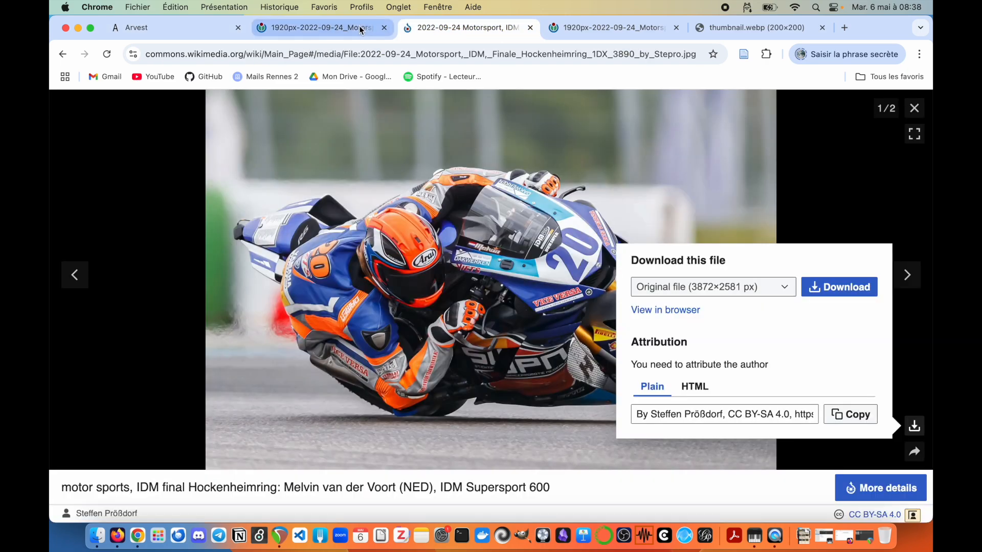
left_click(340, 27)
scroll(491, 307, "down", 5)
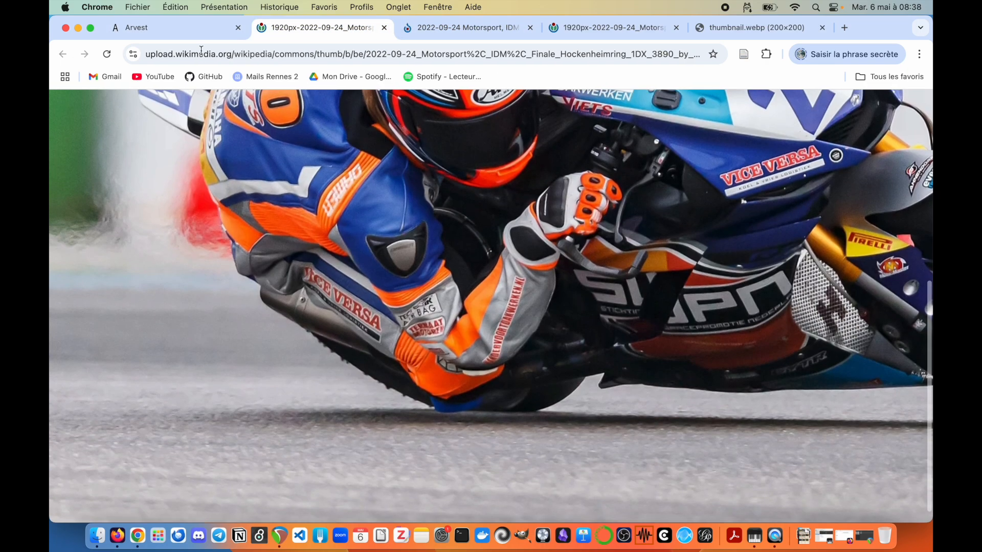
left_click(455, 24)
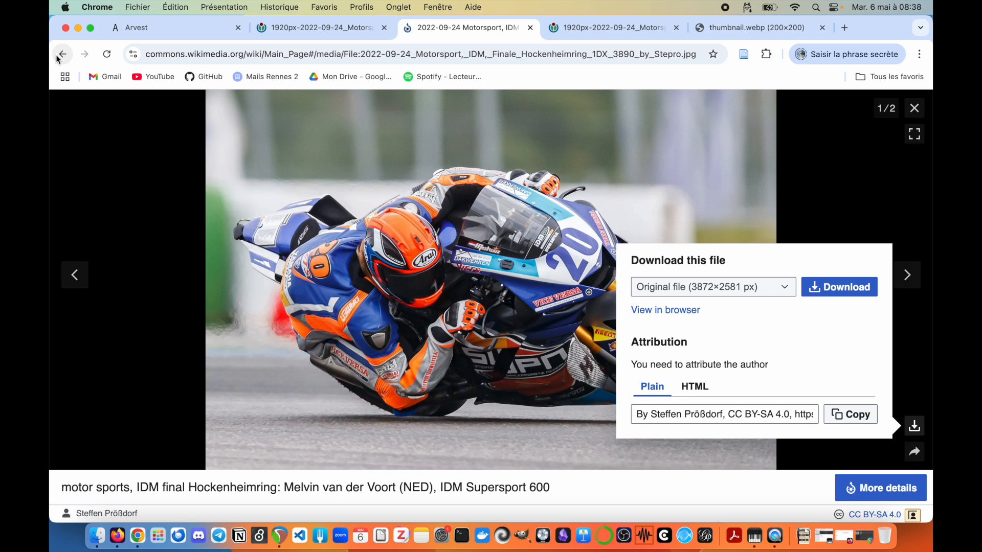
scroll(285, 383, "down", 2)
left_click_drag(147, 455, 75, 454)
key("super+c")
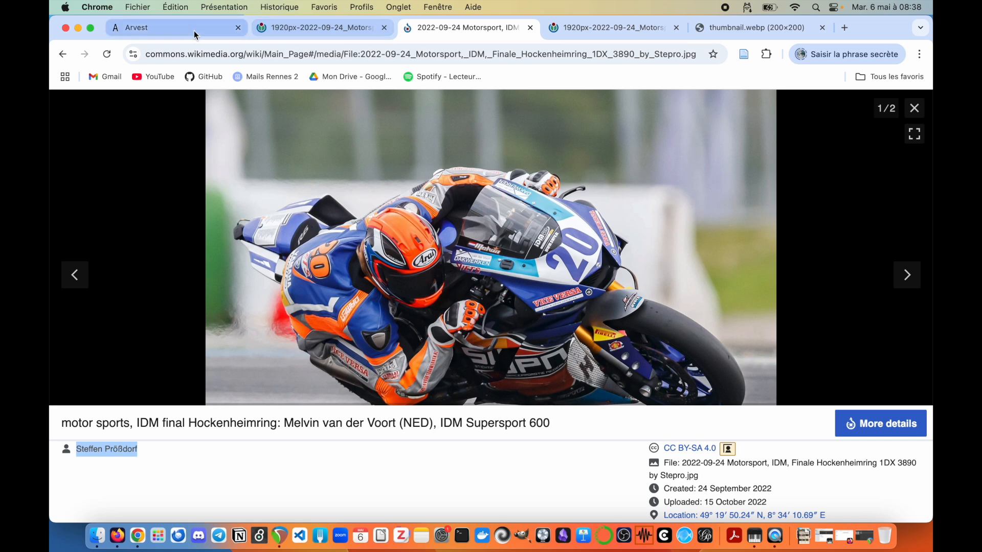
left_click(169, 27)
key("super+v")
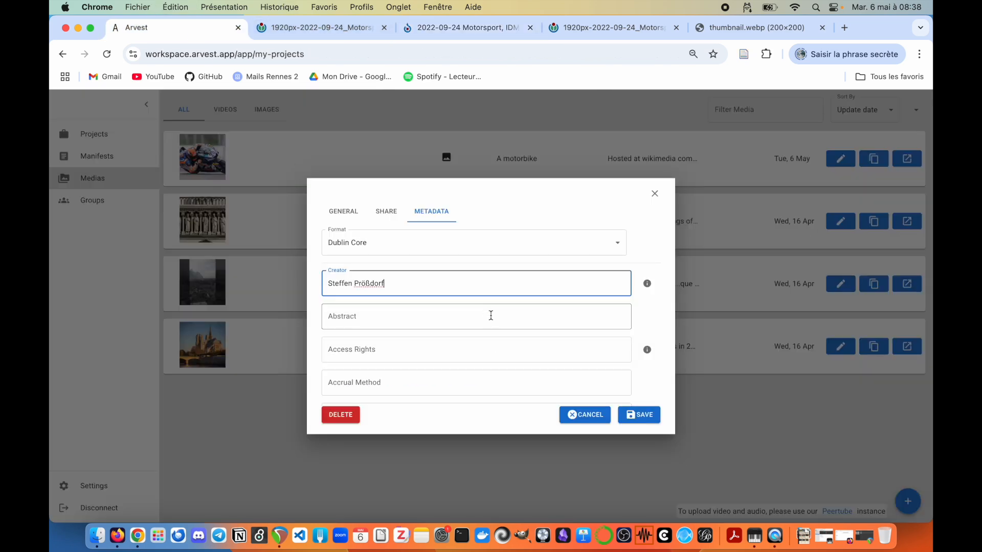
Look through the remaining Dublin Core fields and save the motorbike media's changes
left_click(398, 315)
left_click(517, 287)
scroll(524, 353, "down", 3)
scroll(524, 352, "down", 20)
scroll(511, 355, "up", 2)
scroll(513, 358, "up", 20)
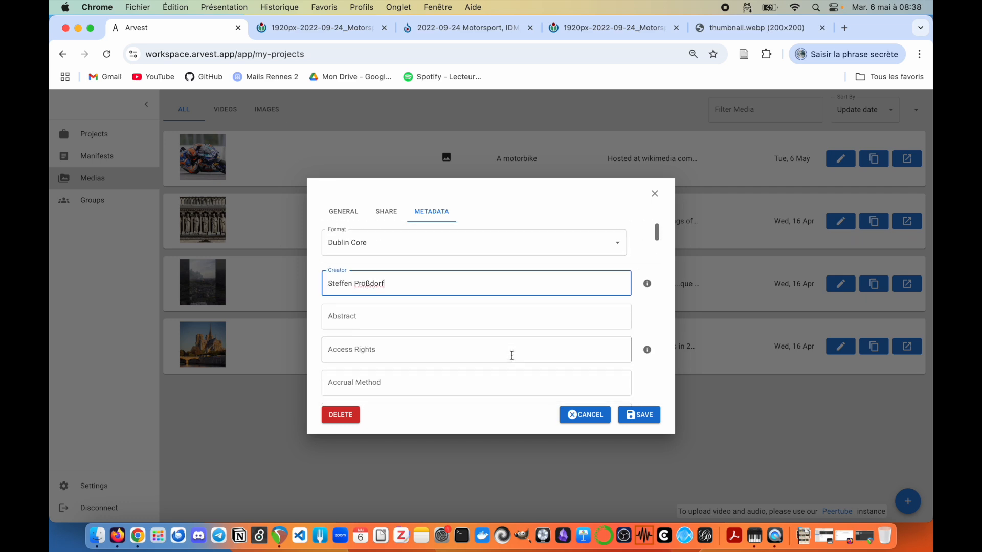
left_click(368, 259)
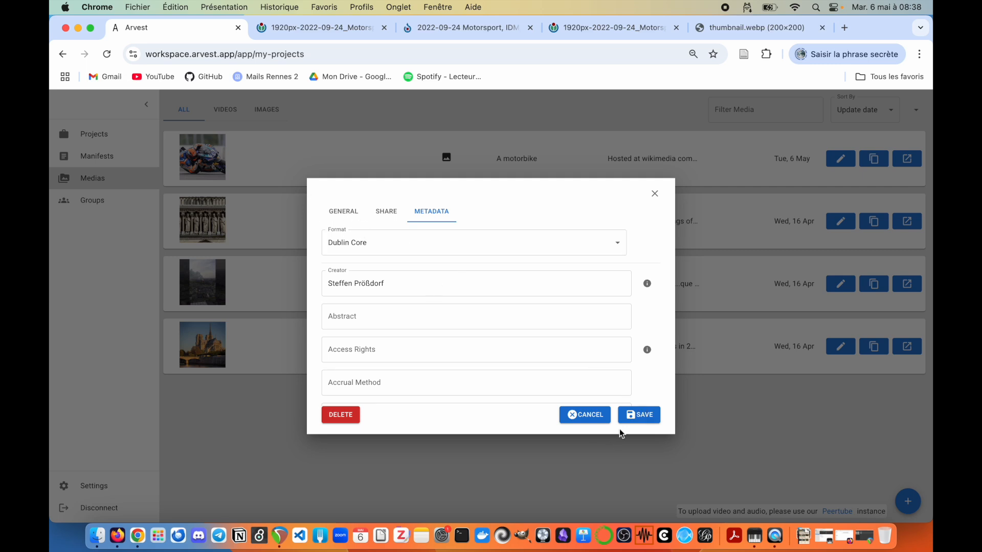
left_click(643, 416)
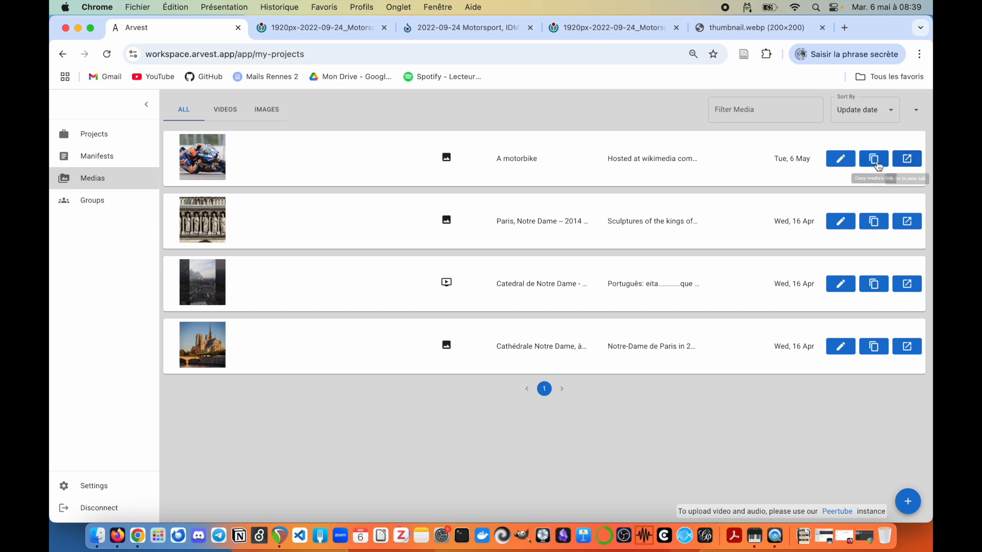
Copy the motorbike media's link, open it in a new browser tab, and inspect the full address
left_click(874, 159)
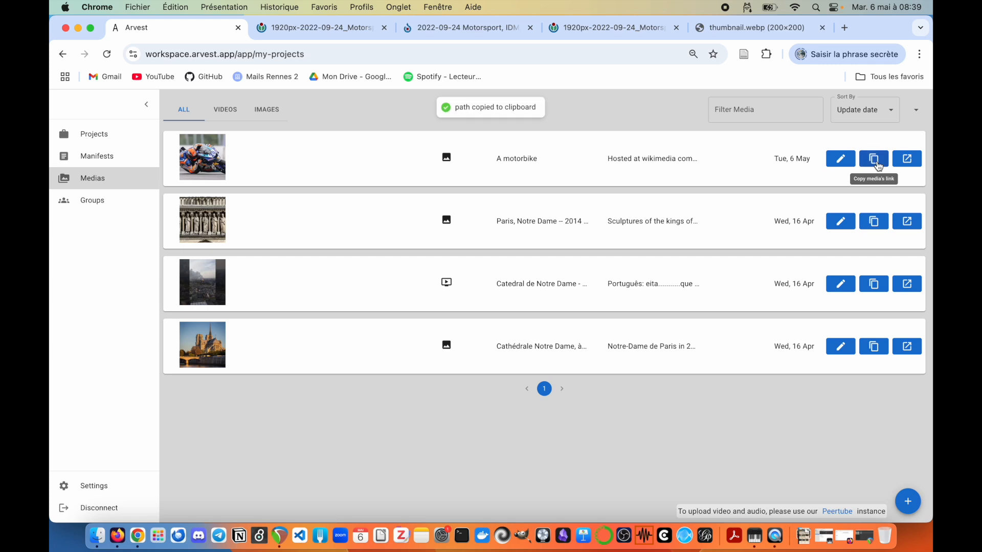
left_click(844, 27)
key("super+v")
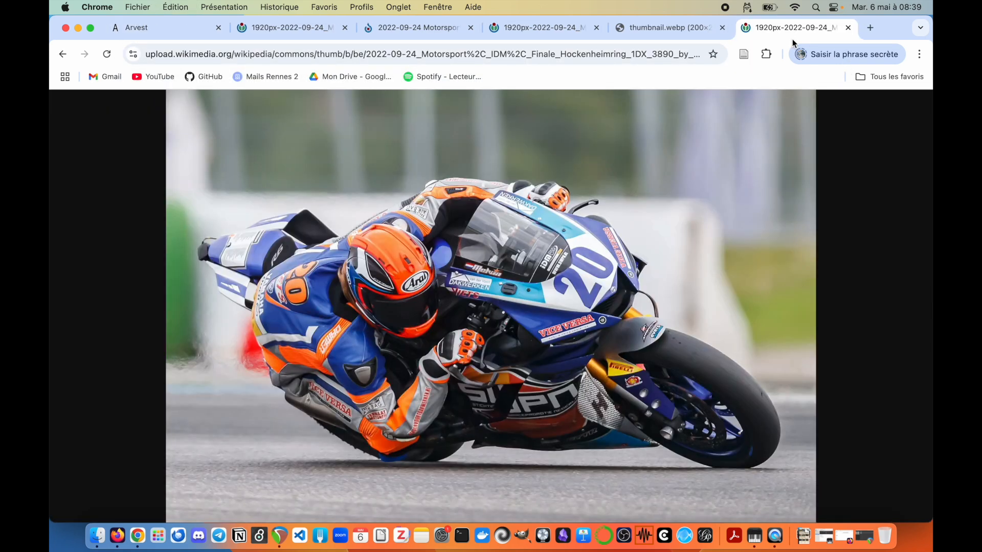
left_click(223, 51)
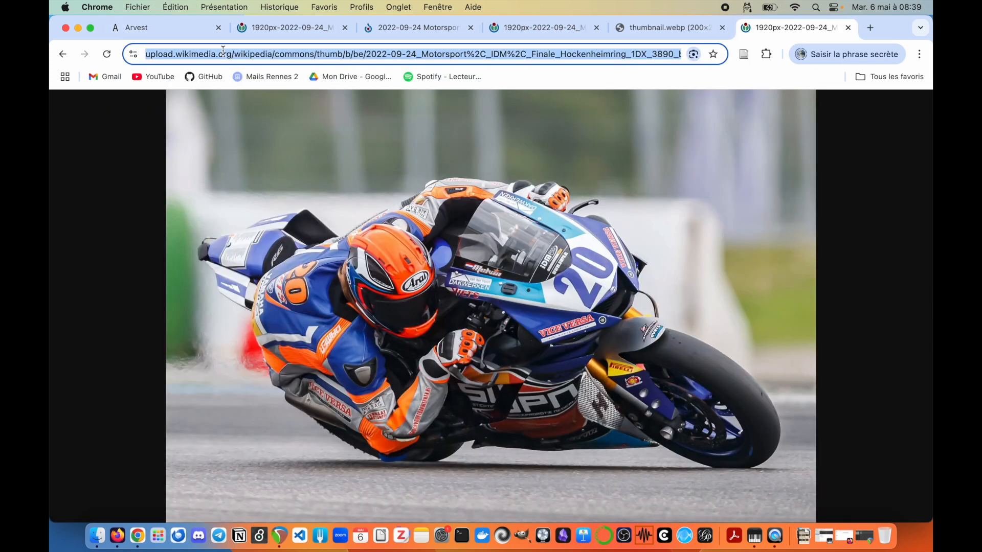
left_click(184, 55)
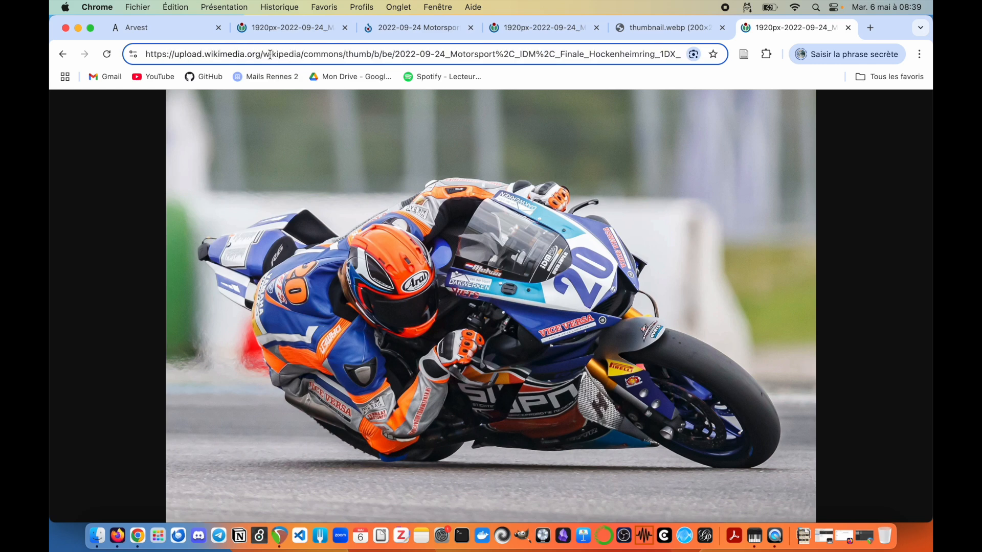
Open the motorbike media directly from the Arvest media list to view it, and return to the list
left_click(169, 31)
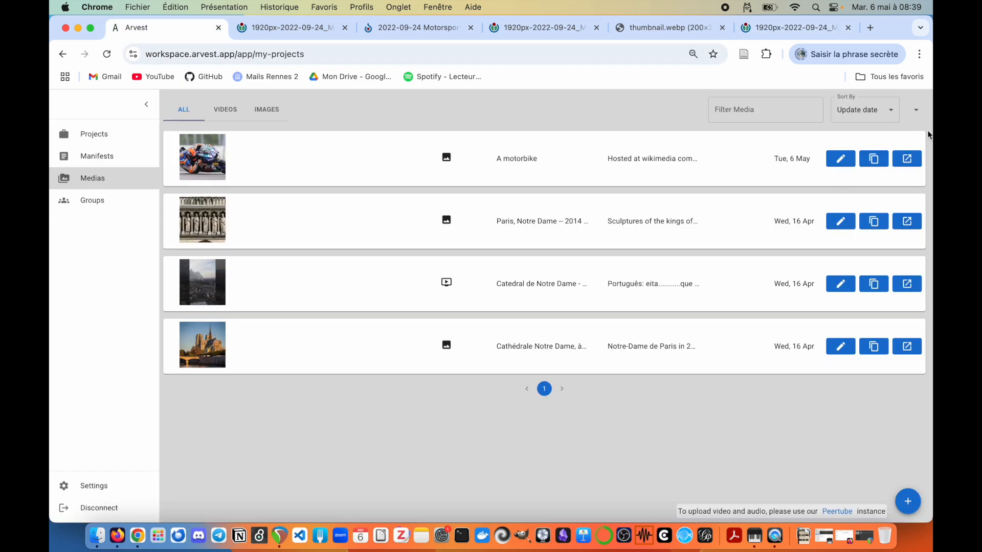
left_click(915, 156)
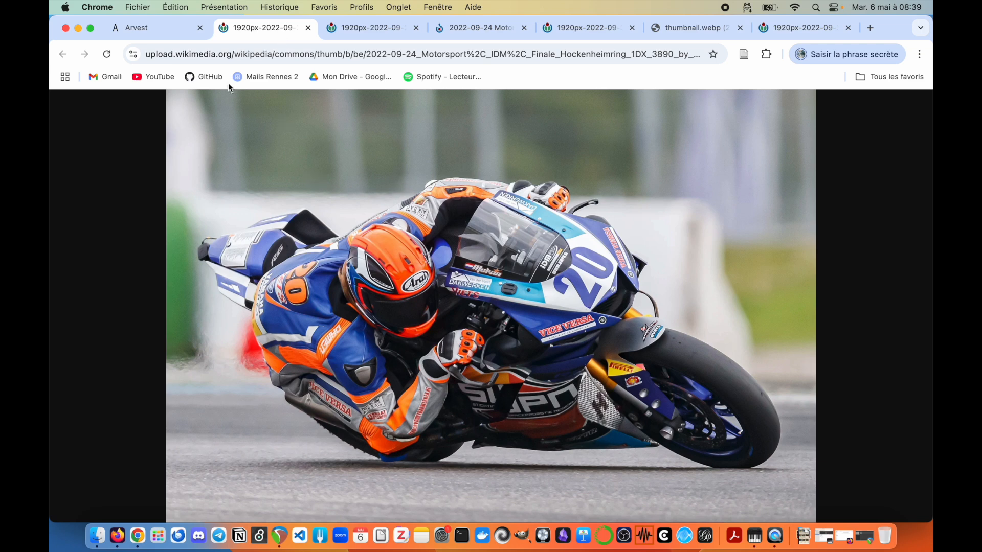
left_click(173, 32)
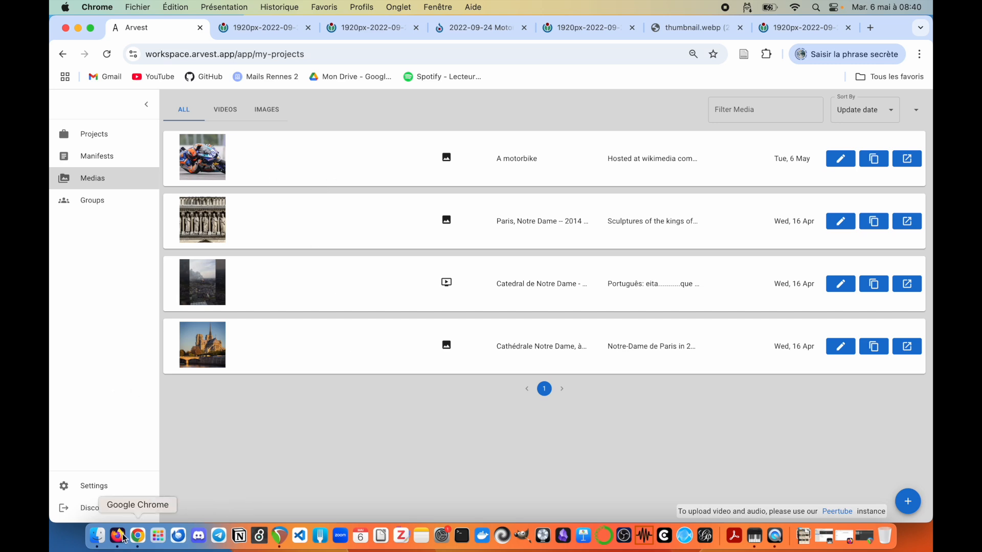
Switch to YouTube in Firefox and search for "motobikes"
left_click(111, 544)
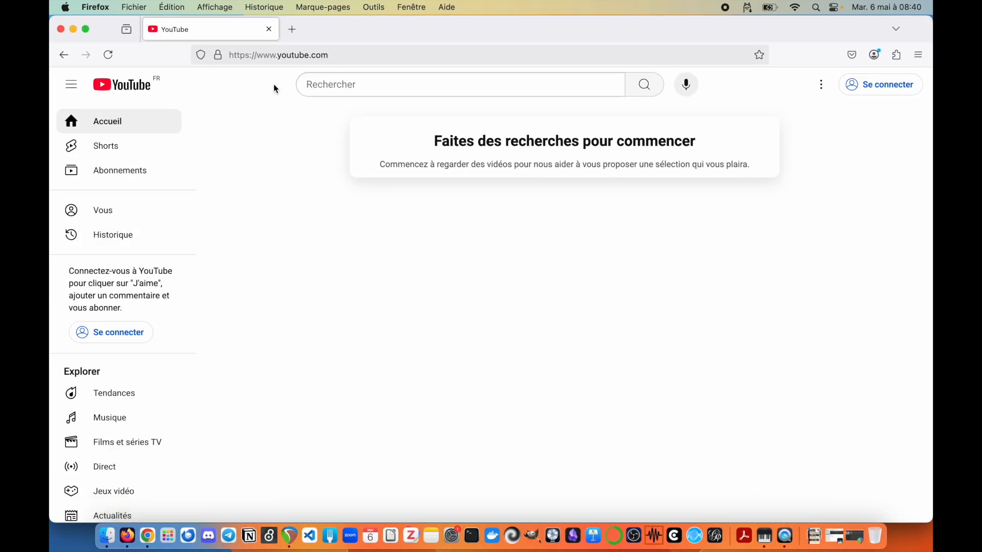
left_click(349, 86)
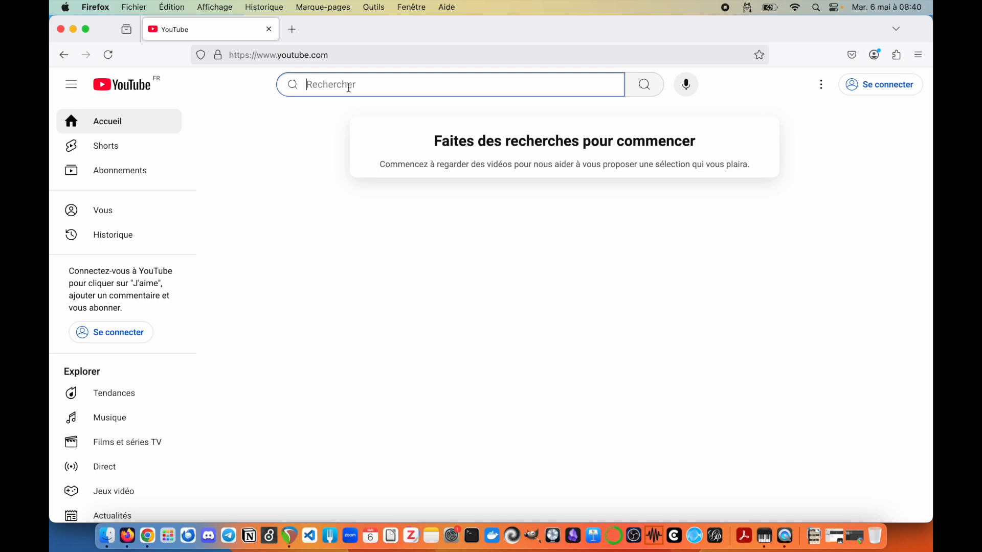
type("motobikes")
key("Return")
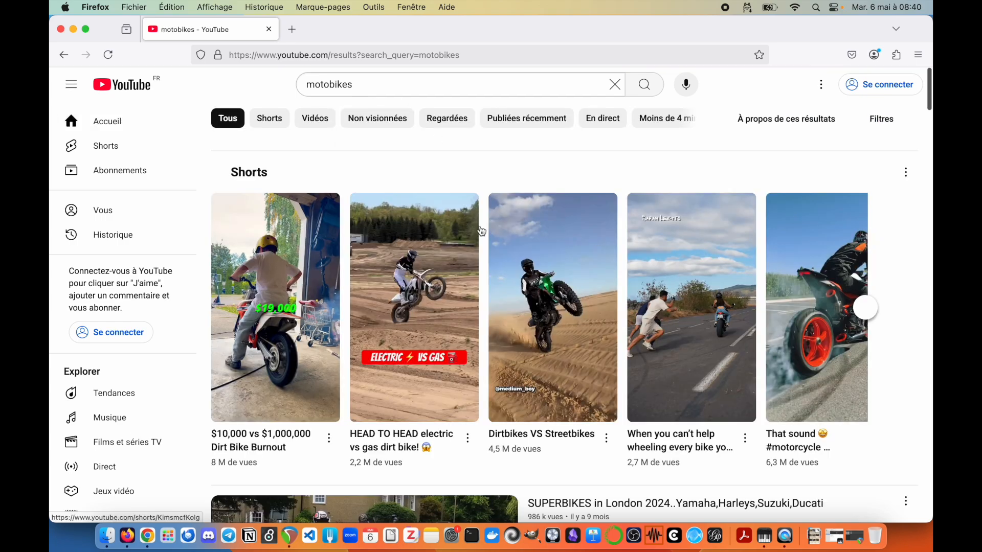
Look through the YouTube results for a suitable motorbike video
scroll(563, 286, "down", 6)
scroll(656, 345, "down", 10)
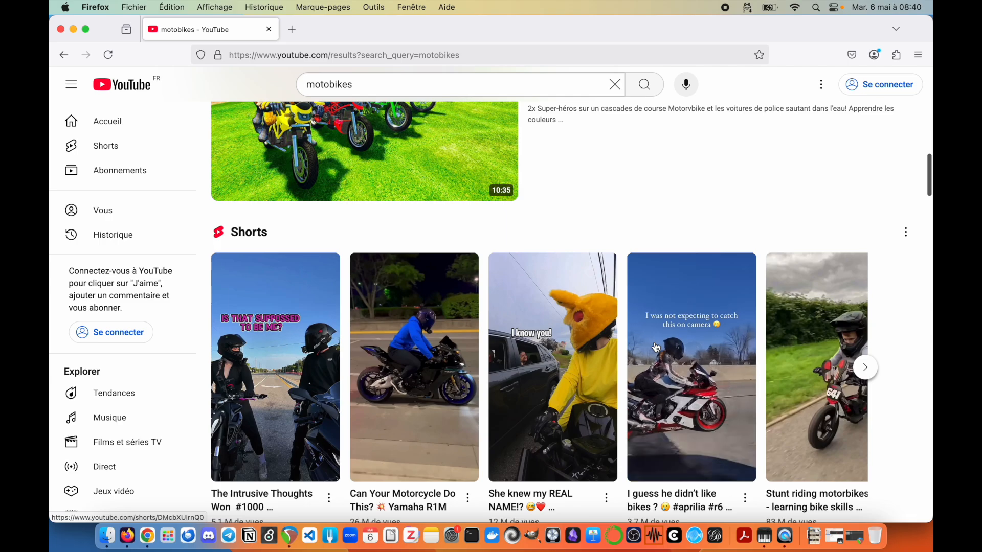
scroll(655, 347, "up", 4)
scroll(626, 344, "down", 15)
scroll(628, 348, "down", 10)
scroll(626, 345, "down", 9)
scroll(627, 345, "down", 7)
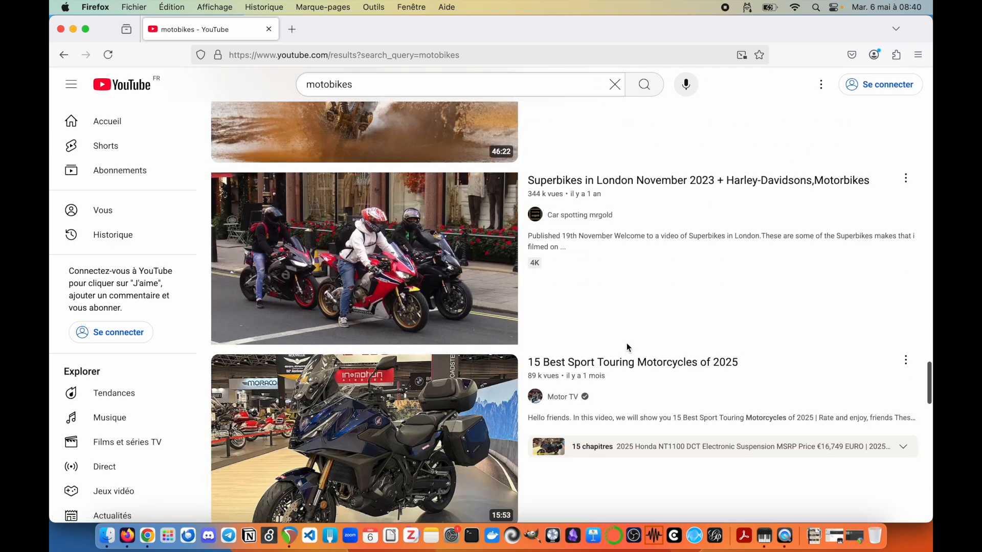
scroll(605, 281, "down", 9)
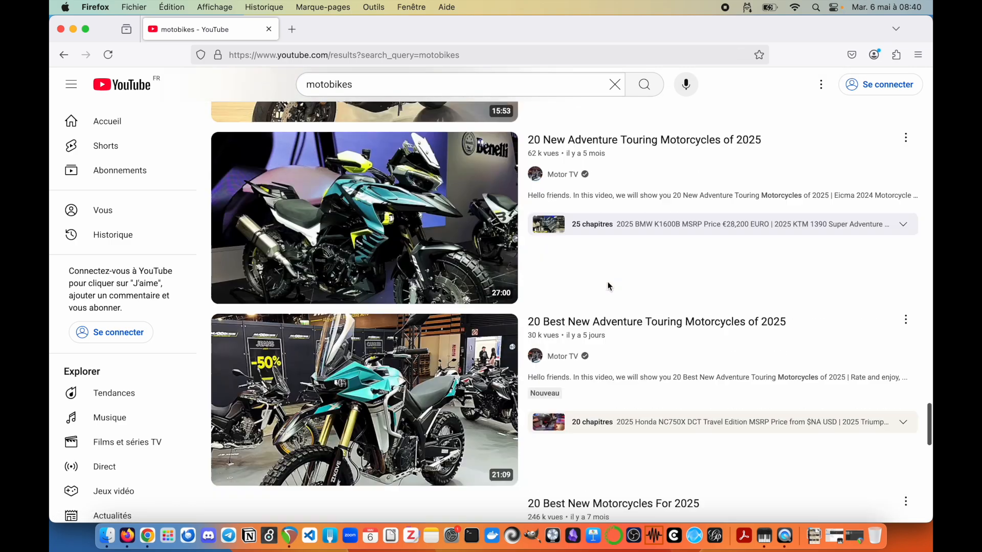
Refine the search to "motobikes moto gp", open the "MotoGP Race Highlights | 2024 #SpanishGP" video and pause it
left_click(383, 85)
type("moto gp")
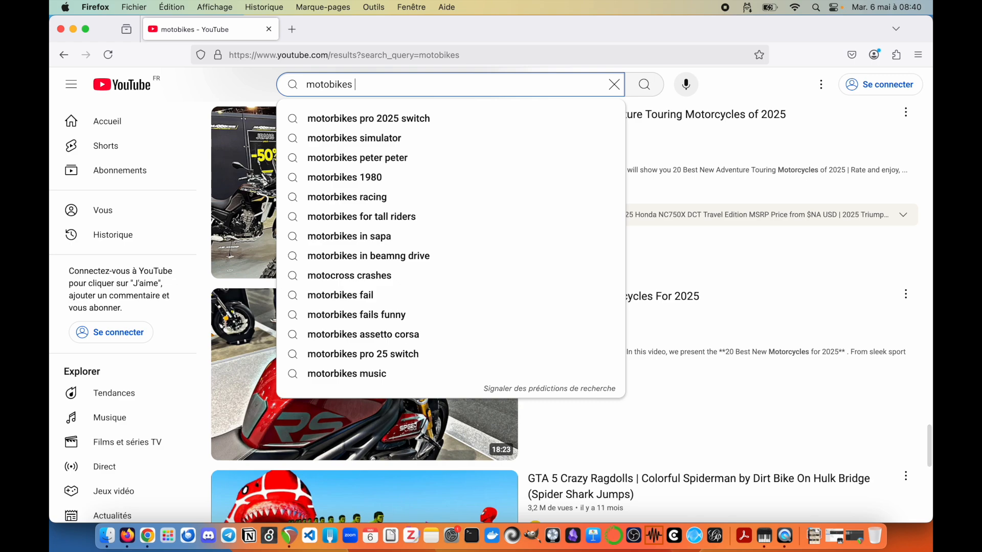
key("Return")
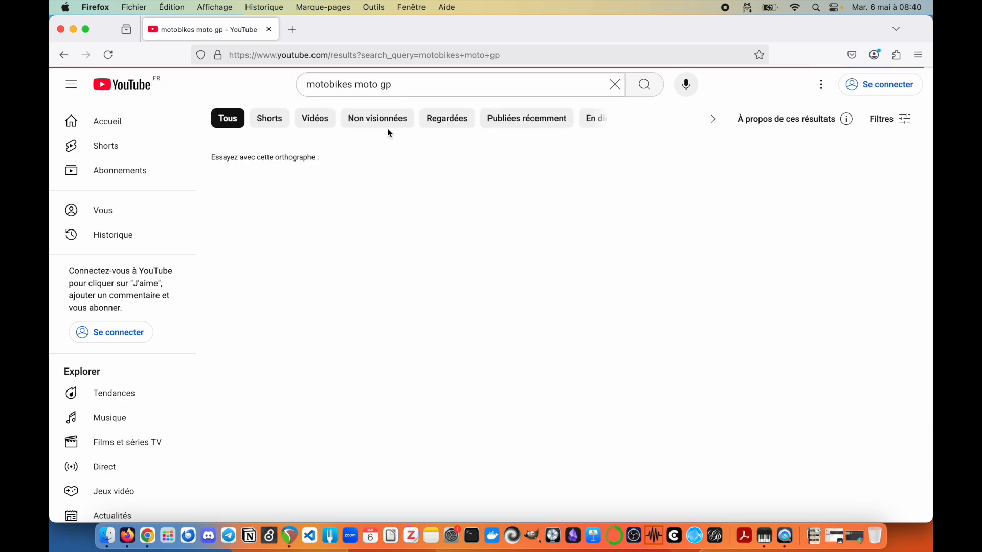
scroll(628, 351, "down", 7)
scroll(628, 353, "down", 2)
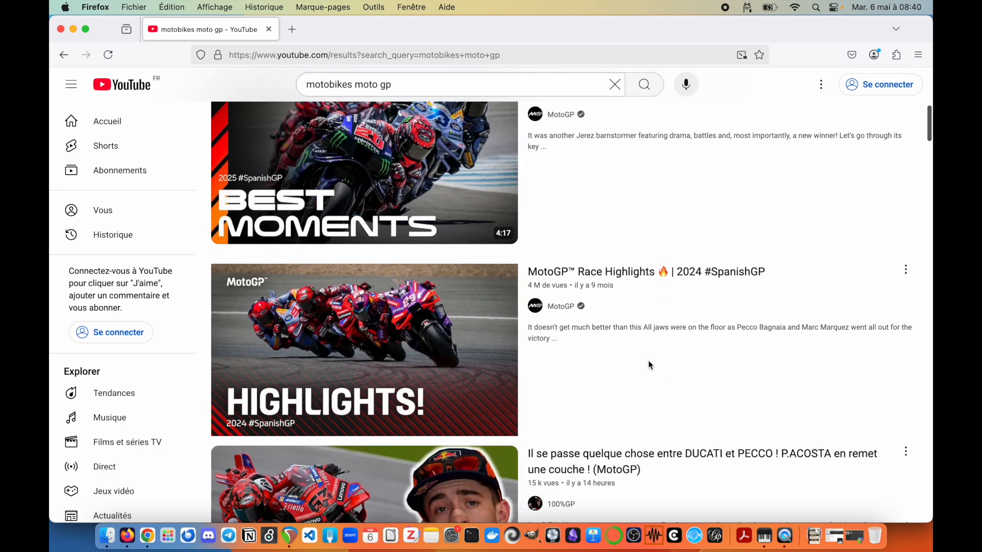
left_click(279, 268)
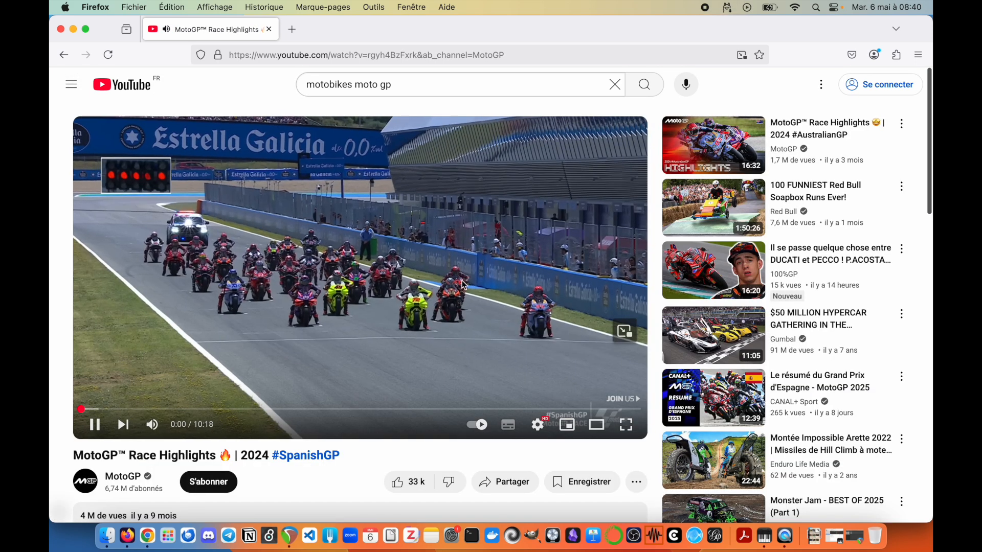
left_click(549, 233)
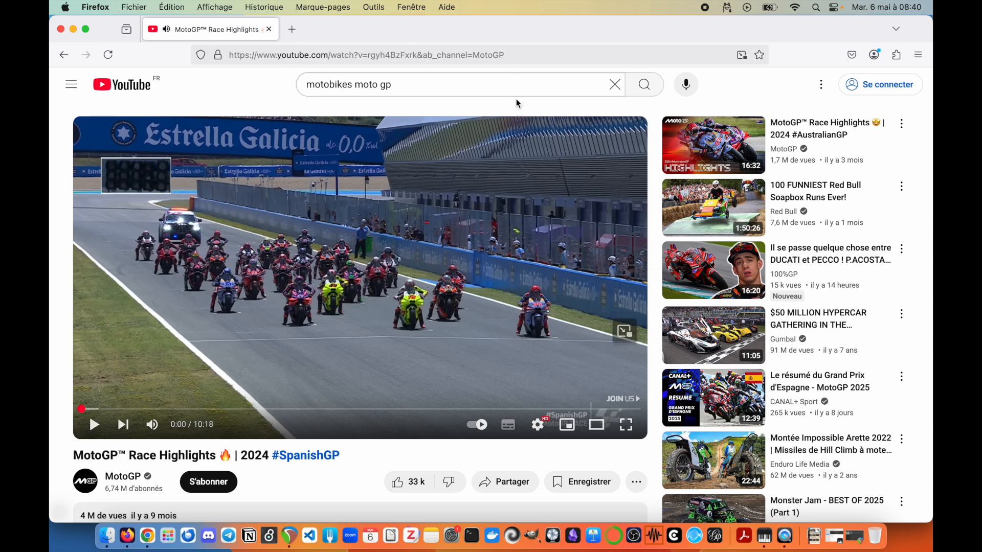
Examine the video's full web address and the details and sharing options below the player
left_click(538, 50)
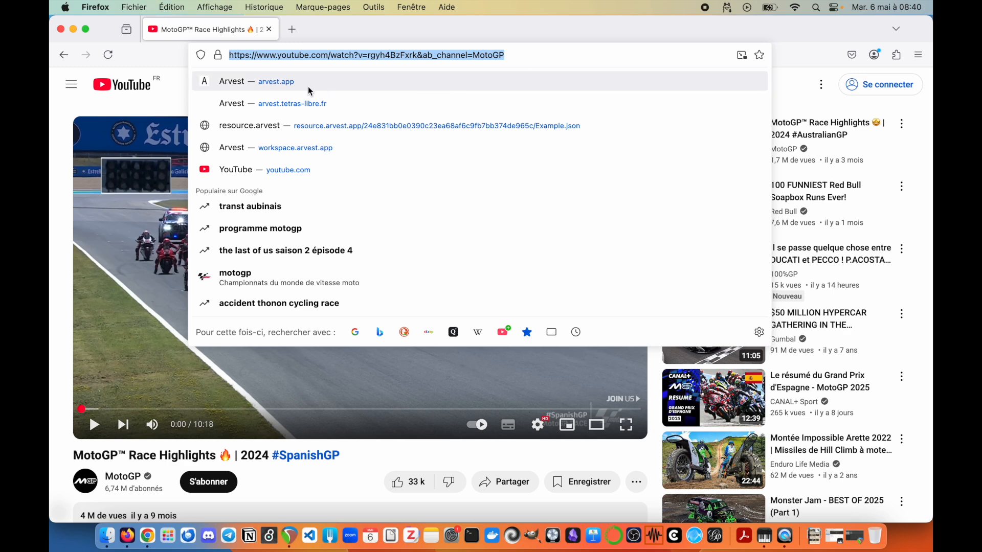
left_click(179, 100)
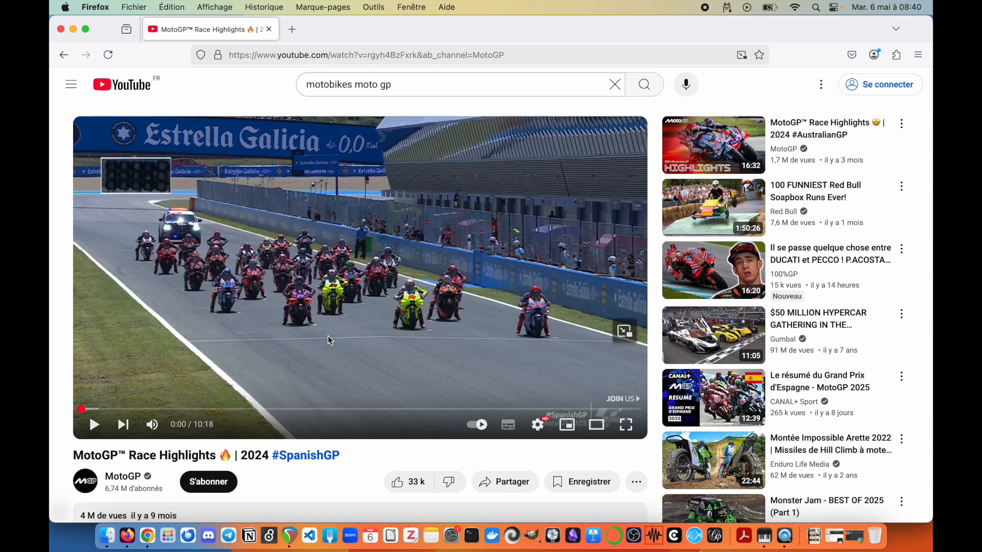
scroll(327, 335, "down", 3)
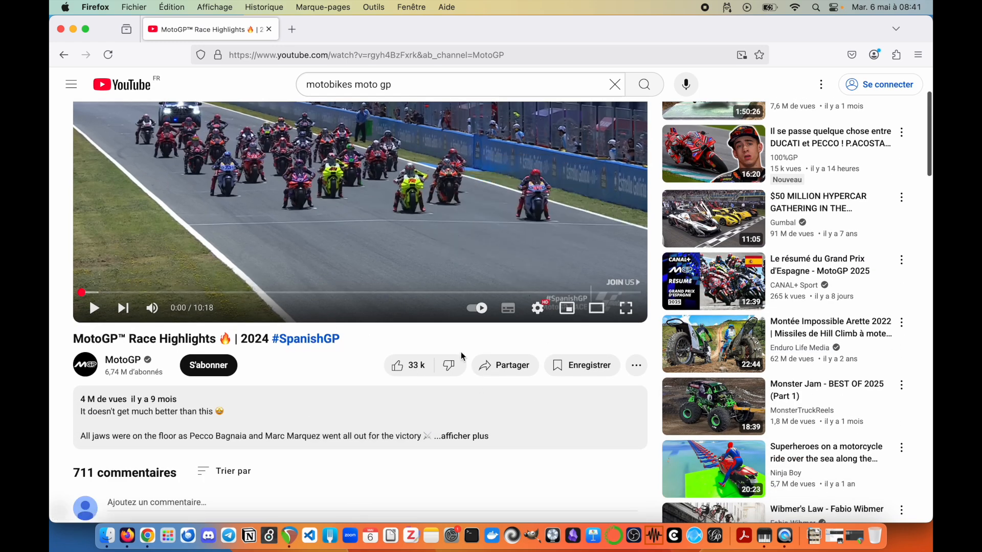
scroll(279, 265, "up", 3)
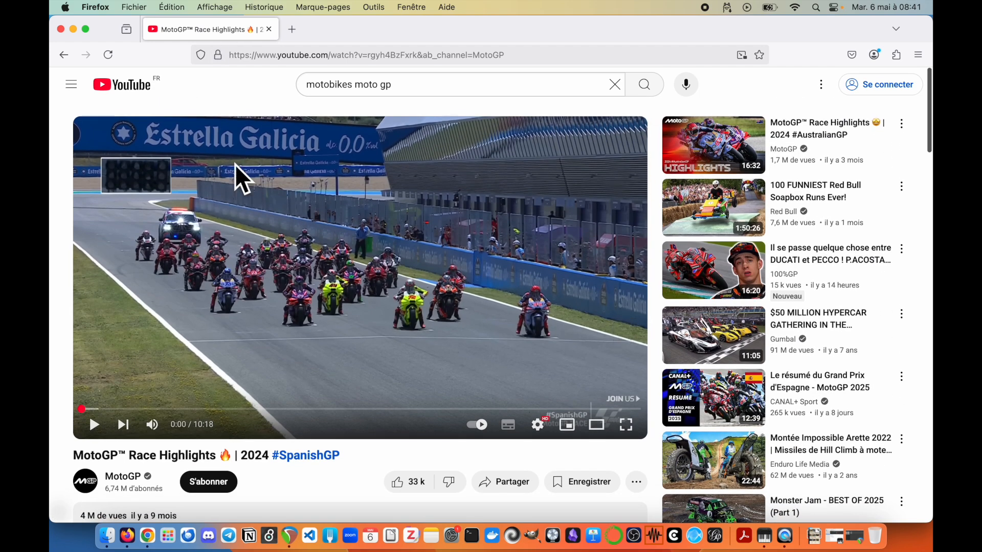
scroll(189, 179, "down", 1)
scroll(188, 182, "down", 3)
scroll(190, 183, "up", 3)
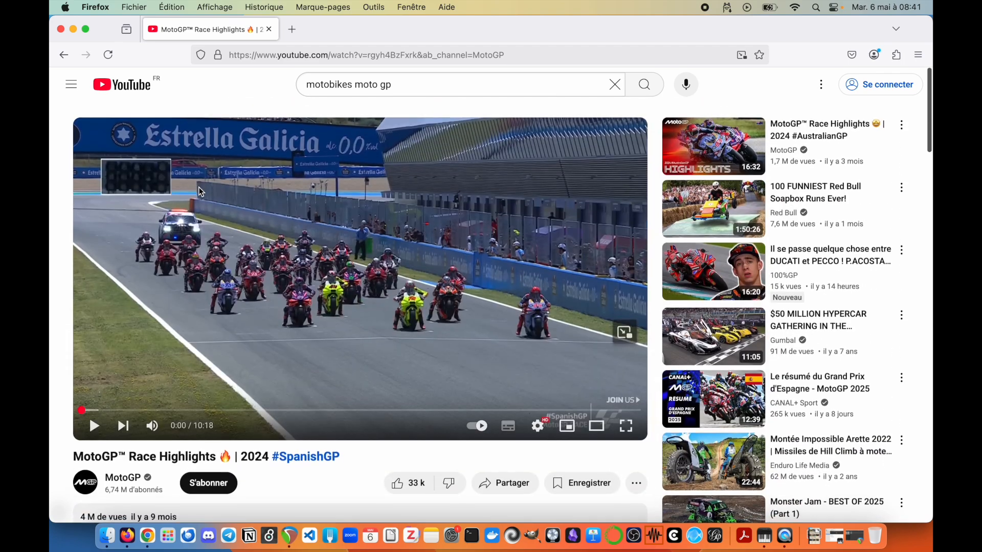
scroll(287, 322, "down", 3)
scroll(291, 304, "up", 3)
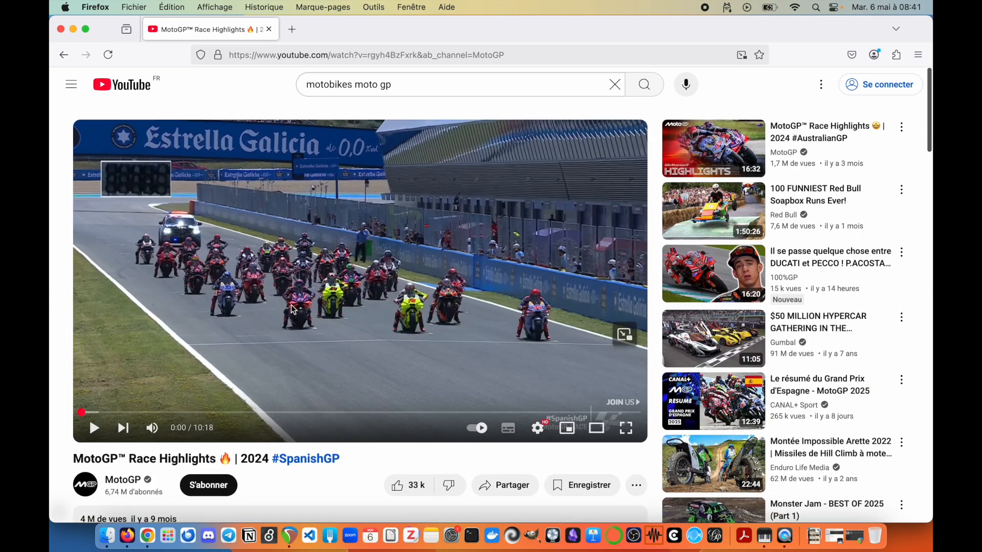
Copy the MotoGP video's share link and return to the Arvest media list in Chrome
left_click(508, 487)
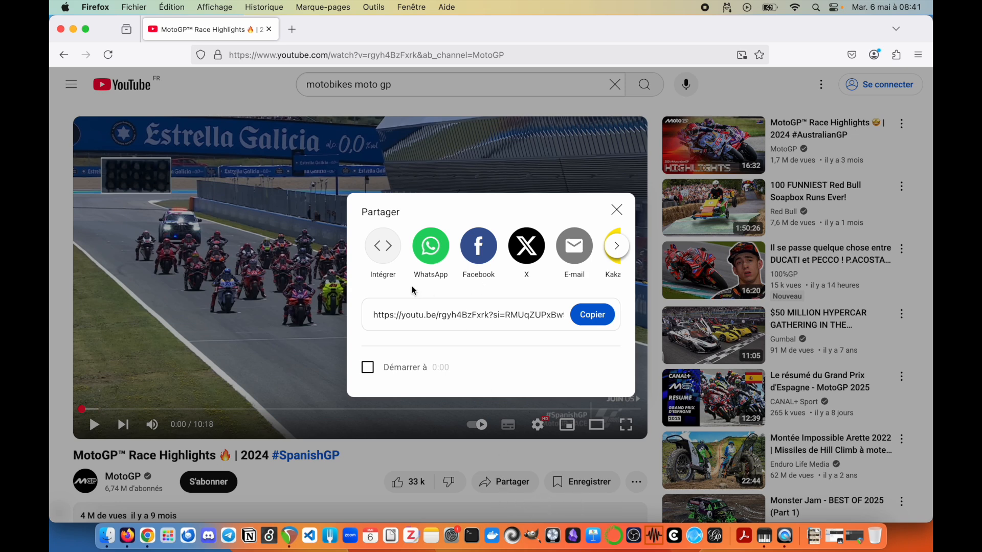
left_click(591, 317)
left_click(616, 210)
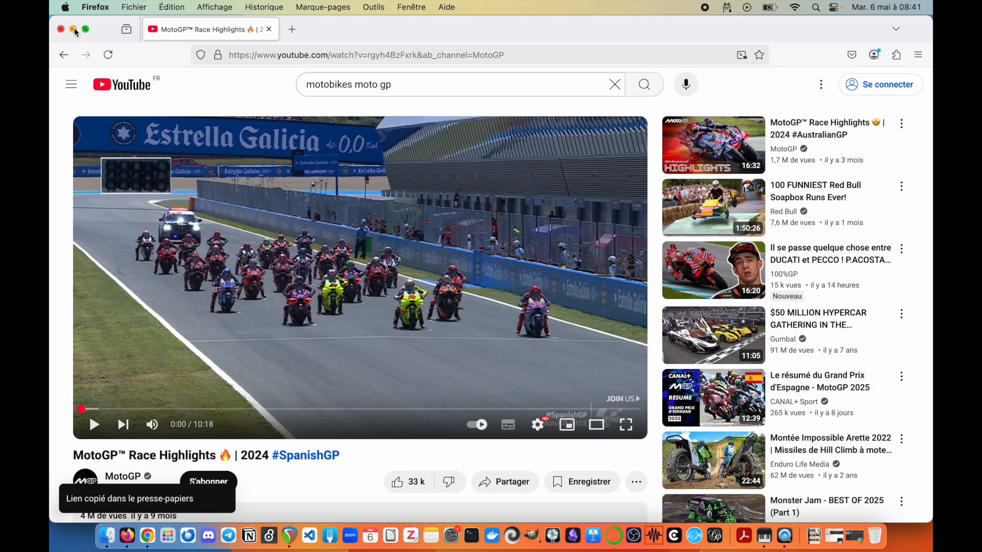
left_click(74, 30)
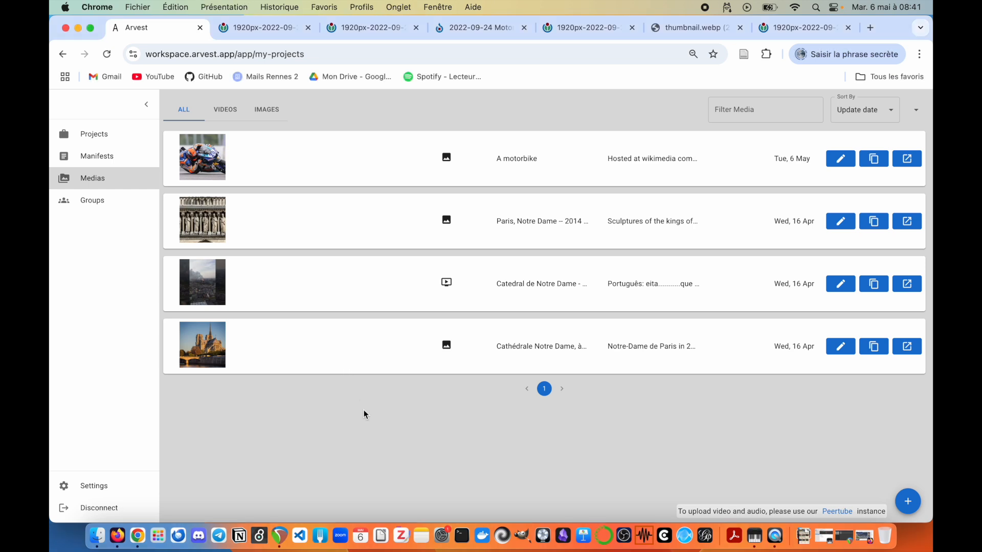
Add the MotoGP video to the Arvest medias by link, using the copied YouTube share link
left_click(908, 502)
left_click(878, 503)
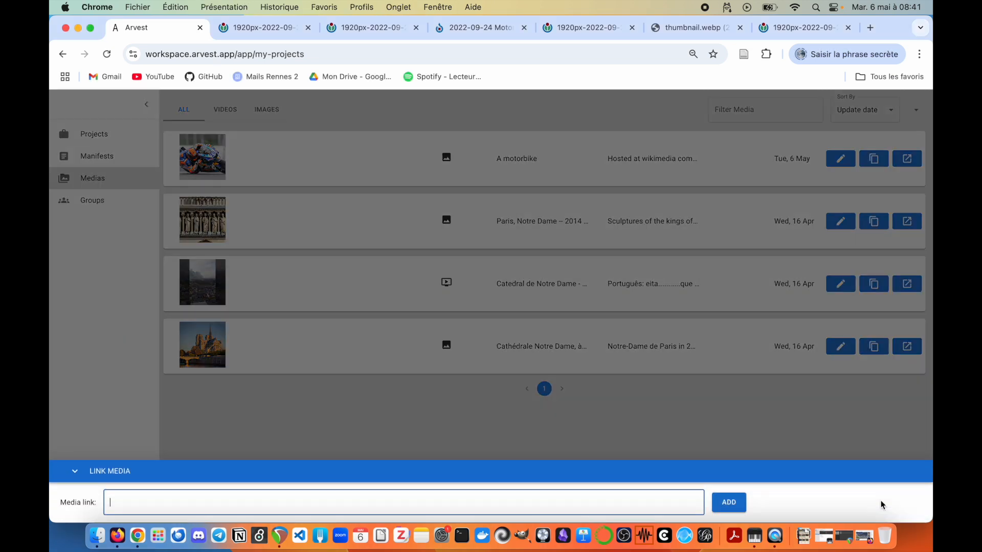
left_click(460, 502)
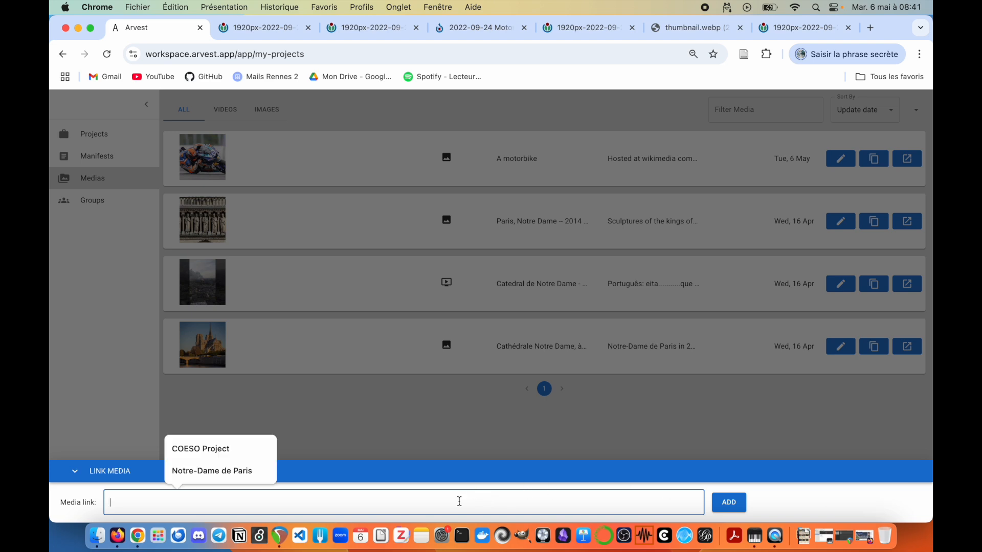
type("https://youtu.be/rgyh4BzFxrk?si=RMUqZUPxBw9vH2QO")
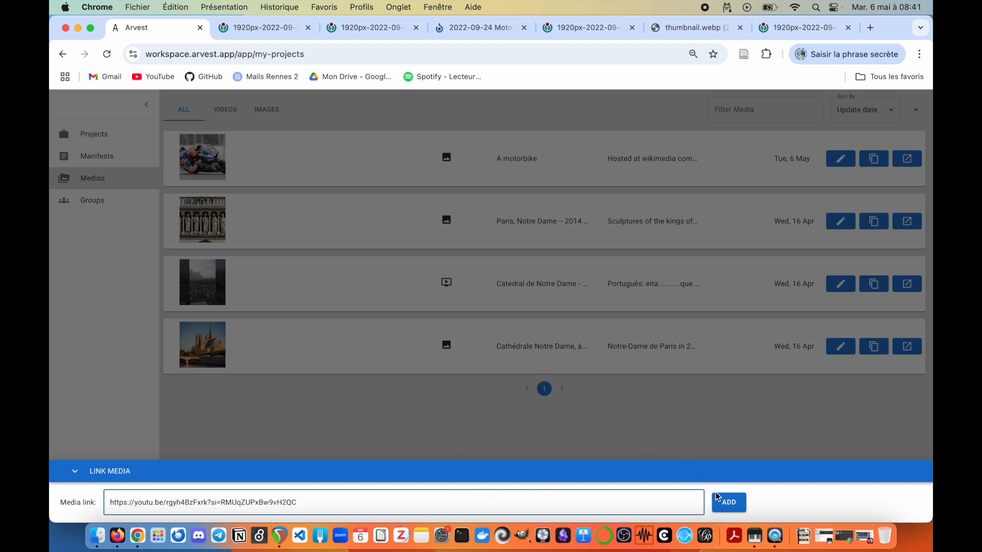
left_click(728, 503)
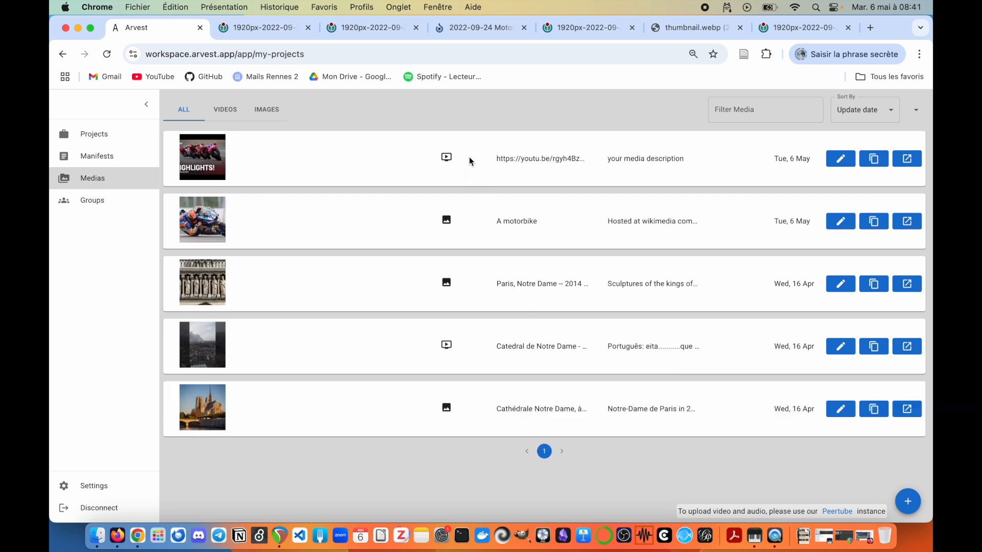
Open the newly added video media from the list to check it on YouTube, pause it and close its browser tab
left_click(911, 160)
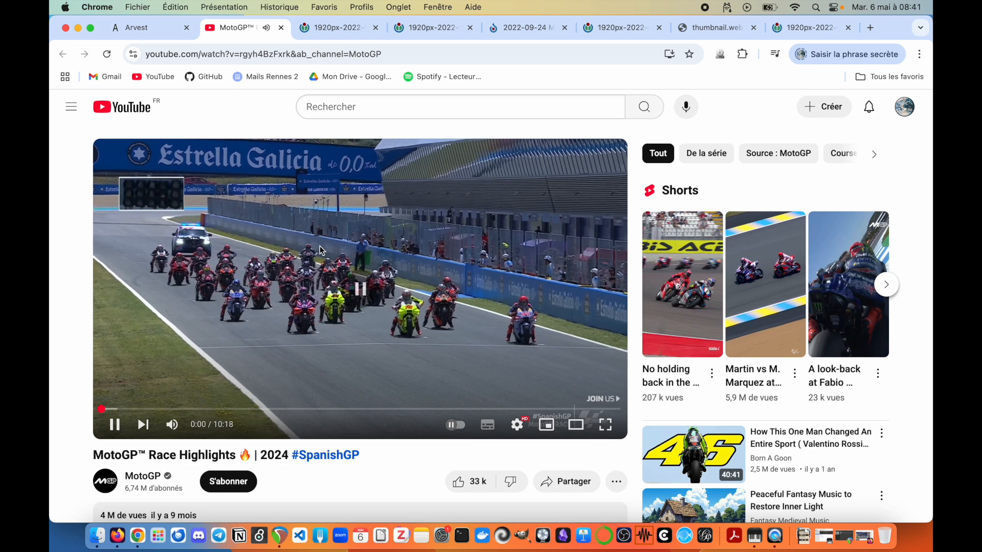
left_click(320, 246)
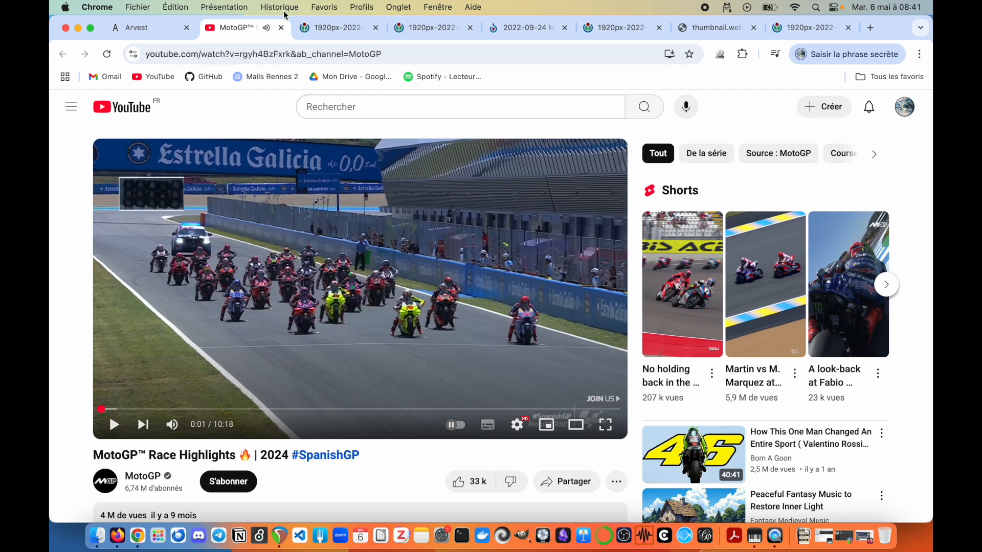
left_click(281, 27)
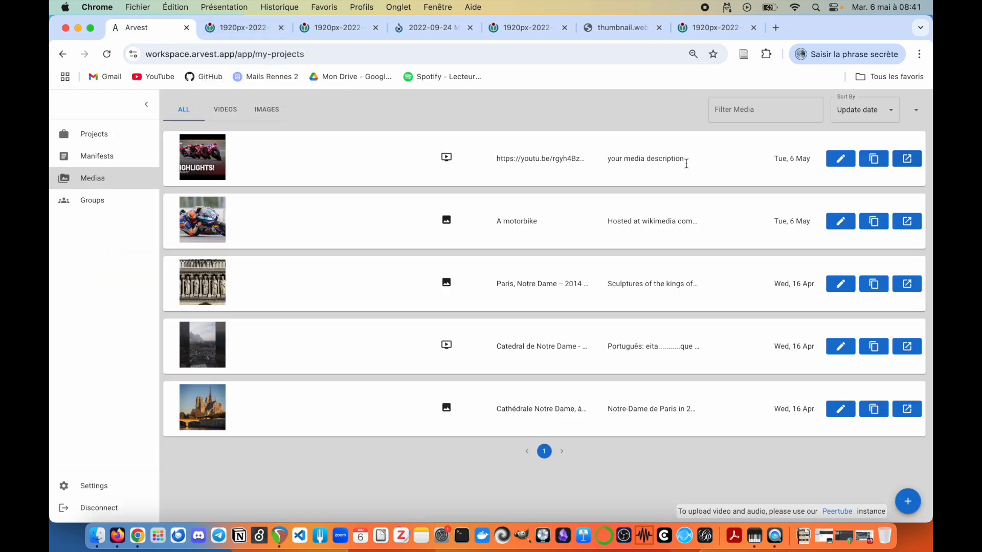
Set the new video's title to "Some moto GP highlights" and its description to "On youtube", and save the changes
left_click(840, 158)
left_click(531, 245)
left_click_drag(531, 245, 269, 243)
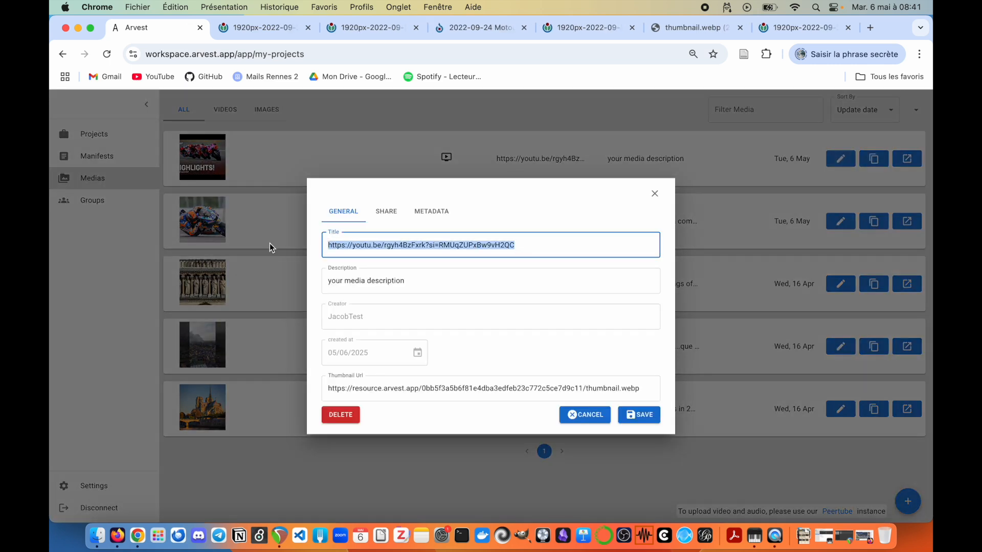
type("Some moto GP highlights")
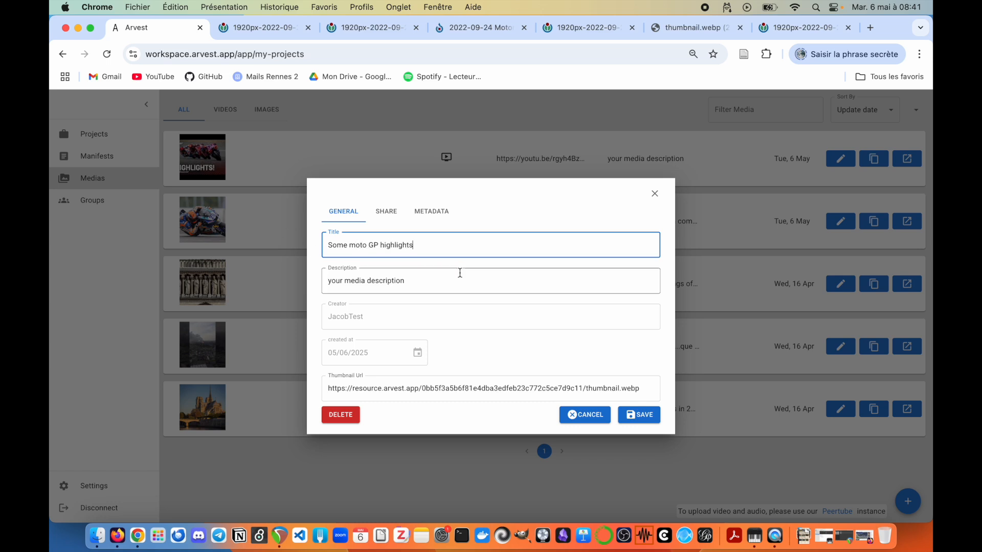
left_click_drag(458, 276, 275, 277)
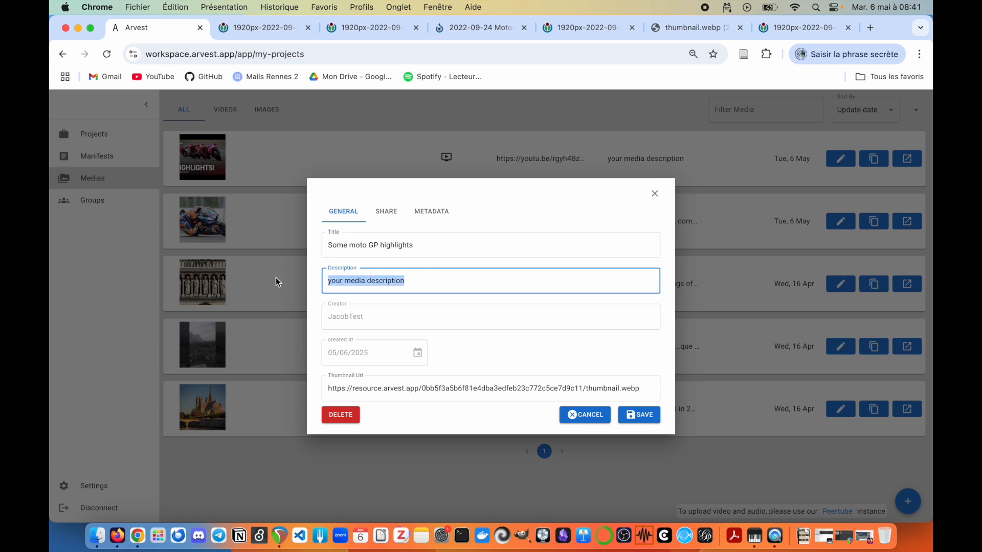
type("On youtu")
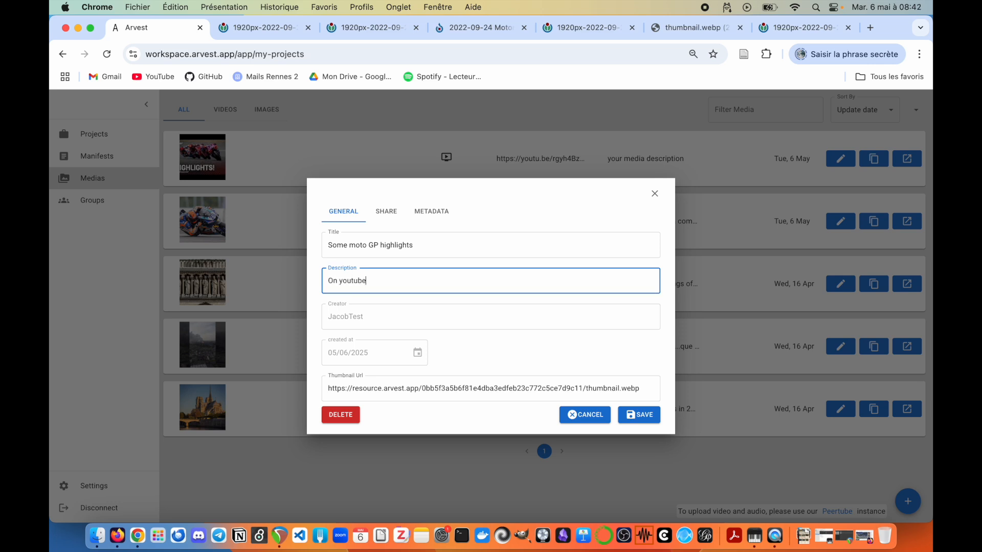
type("be")
left_click(636, 414)
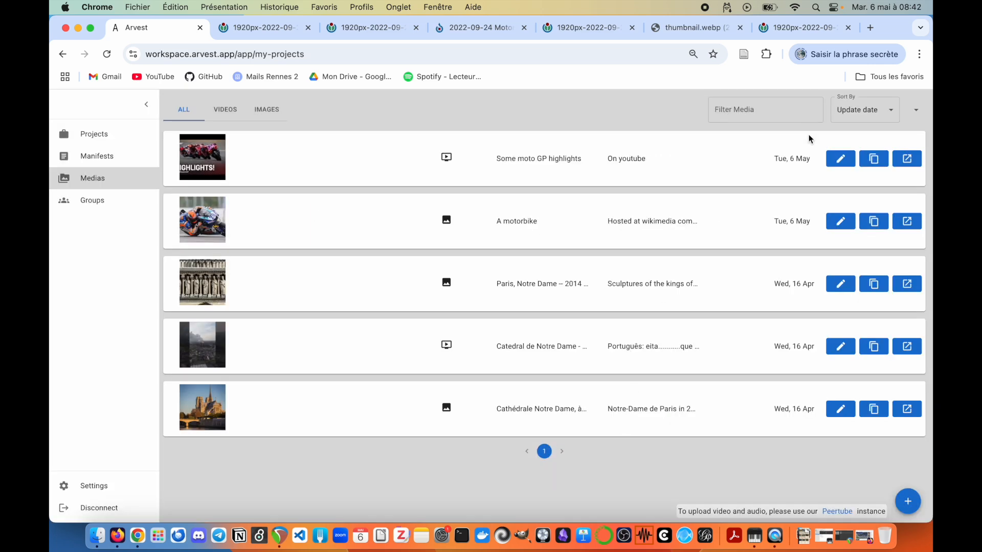
Reopen the MotoGP media's edit dialog and review its sharing, metadata and general settings
left_click(840, 158)
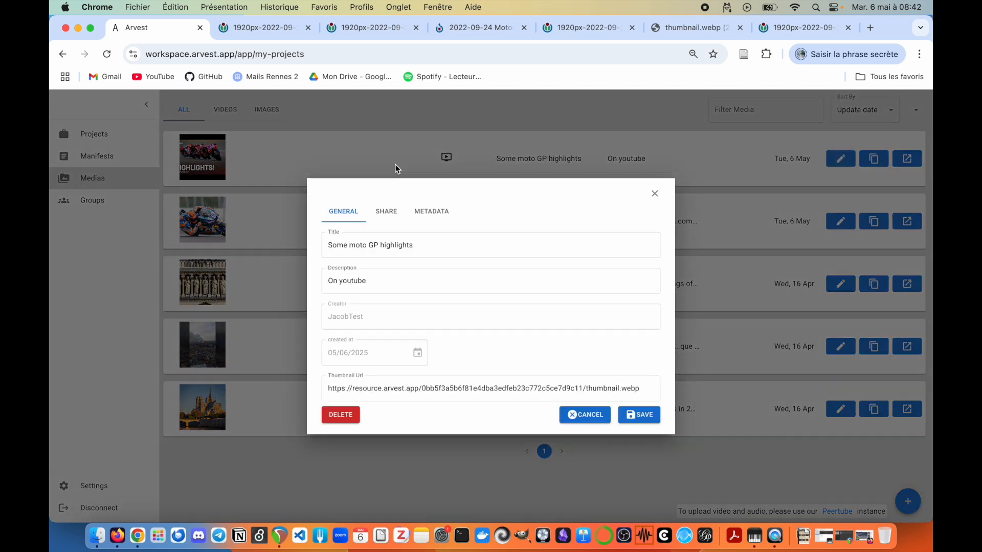
left_click(390, 215)
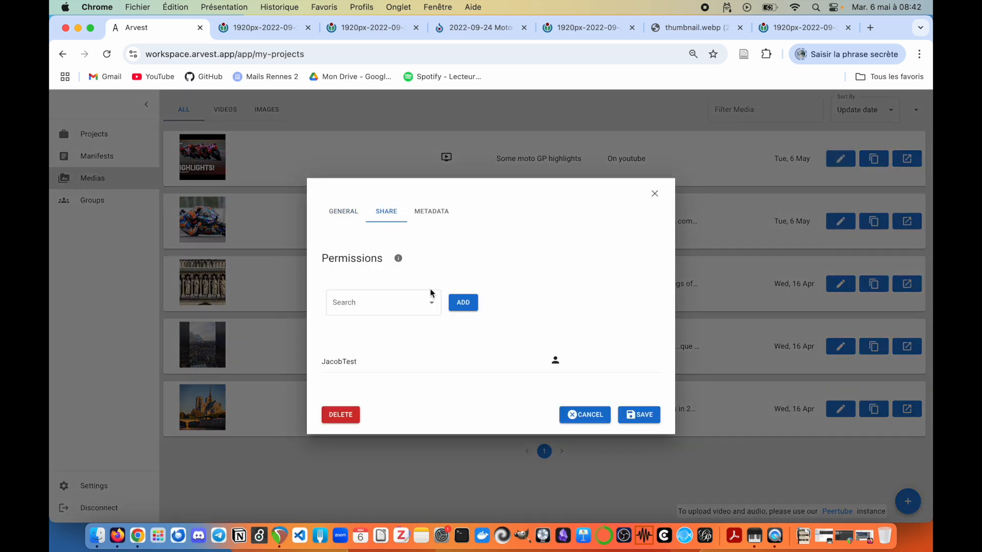
left_click(435, 210)
left_click(329, 213)
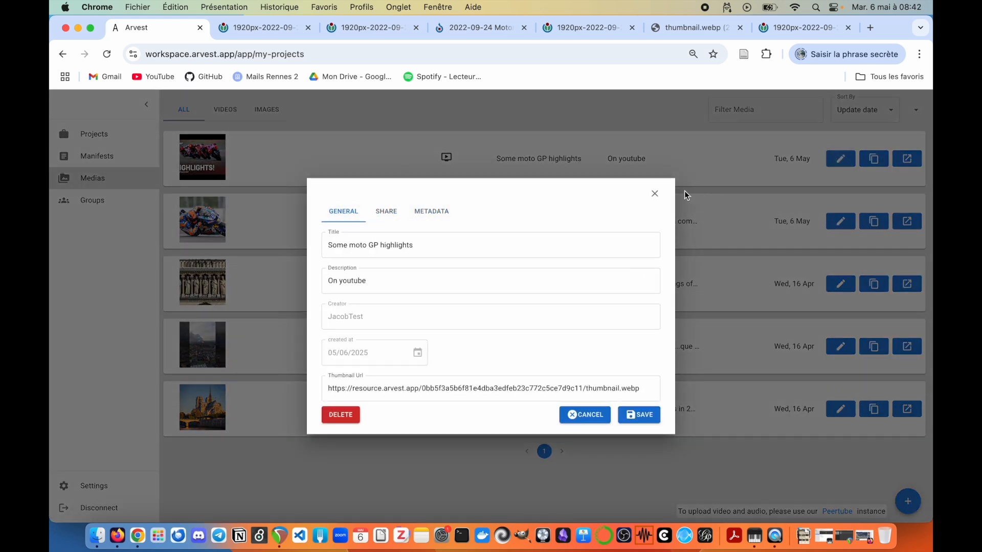
Close the MotoGP media's edit dialog, open the video in a new browser tab to check it, and return to Arvest
left_click(656, 195)
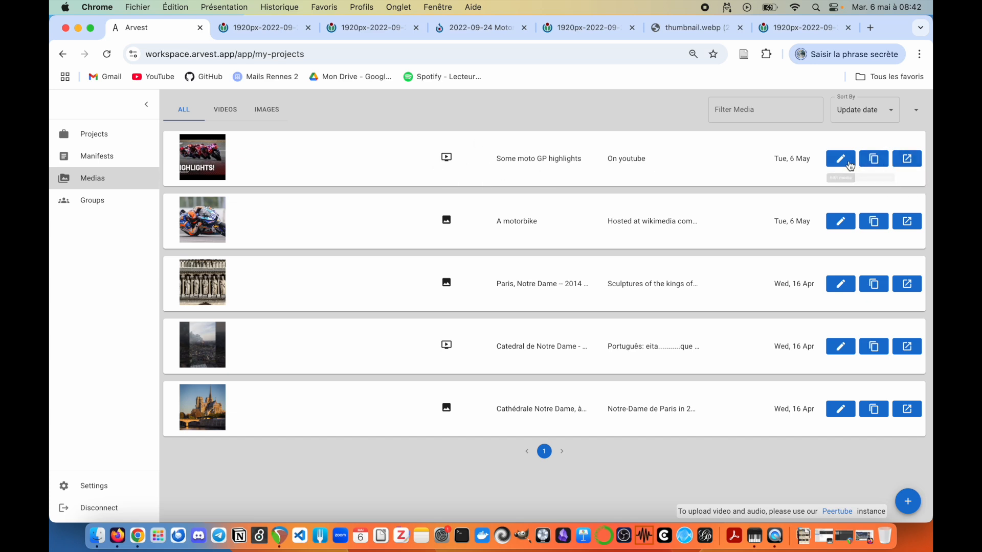
left_click(912, 161)
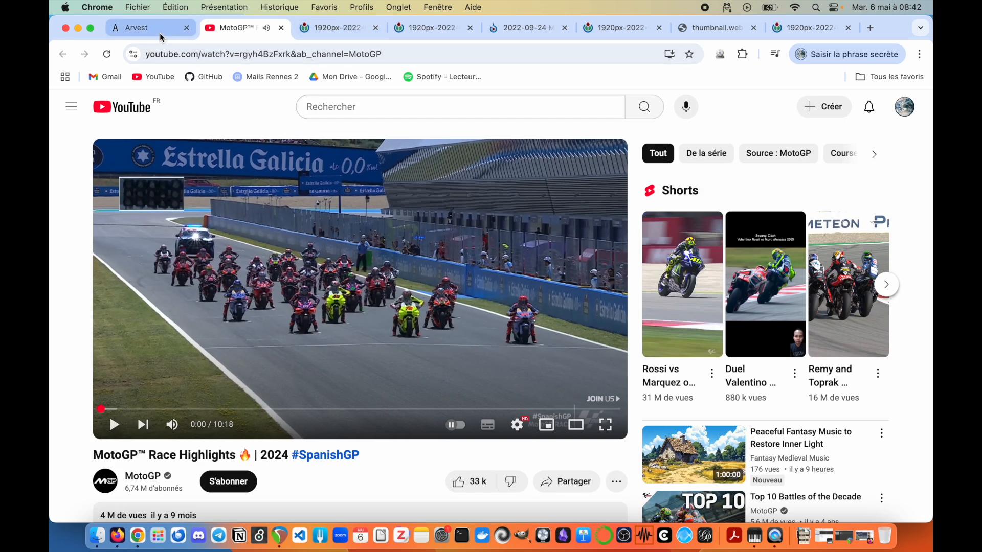
left_click(142, 31)
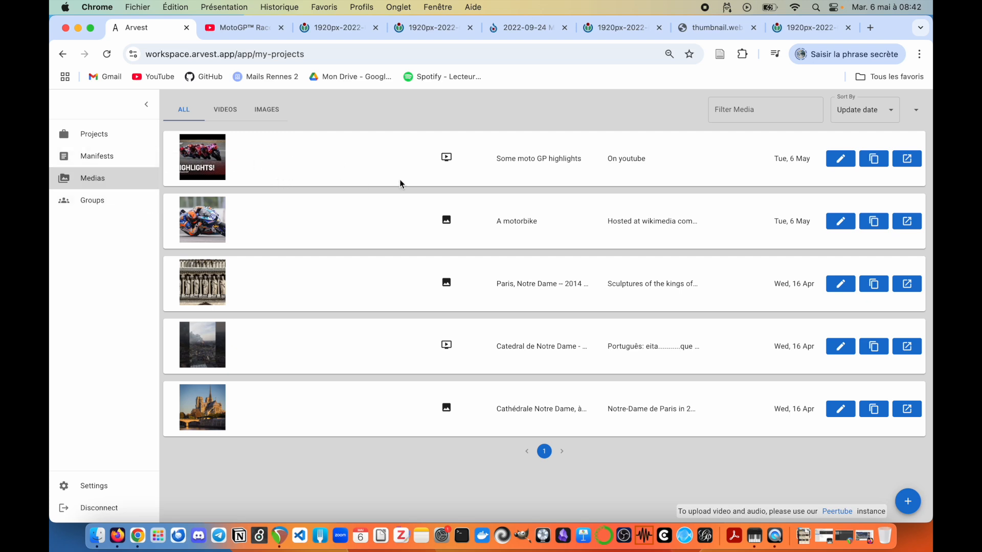
Close all browser tabs except the Arvest workspace
left_click(282, 28)
left_click(281, 28)
left_click(281, 28)
left_click(281, 29)
left_click(282, 28)
left_click(281, 28)
left_click(281, 28)
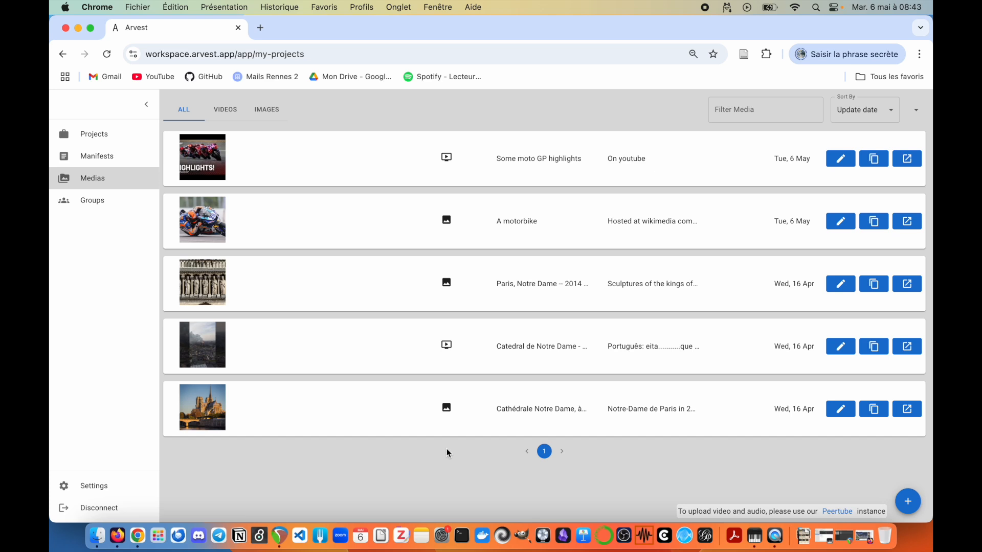
Switch to Finder and preview sunny-campus.jpeg and sunny-trees-and-crane.mp4 in the test-media folder on the desktop (Bureau)
left_click(98, 537)
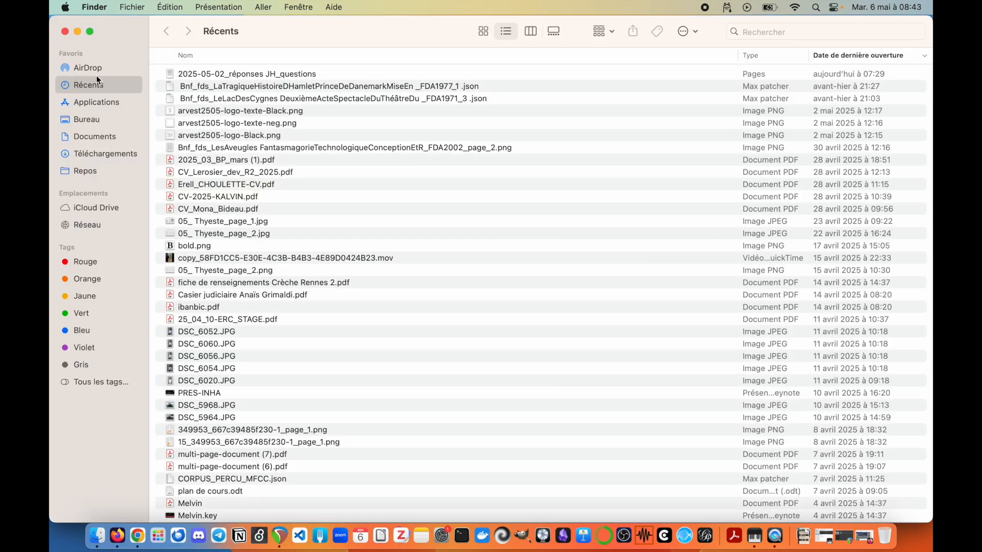
left_click(94, 122)
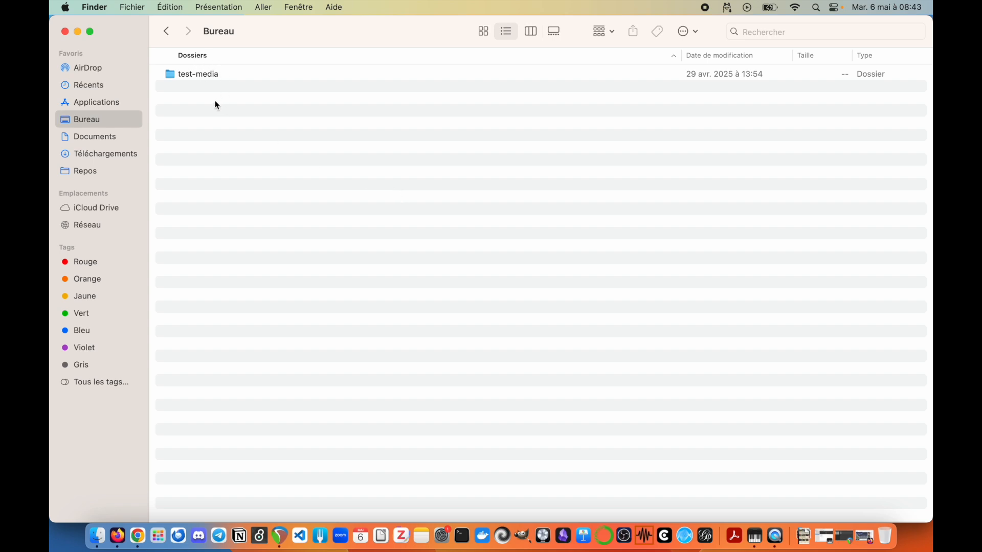
double_click(201, 74)
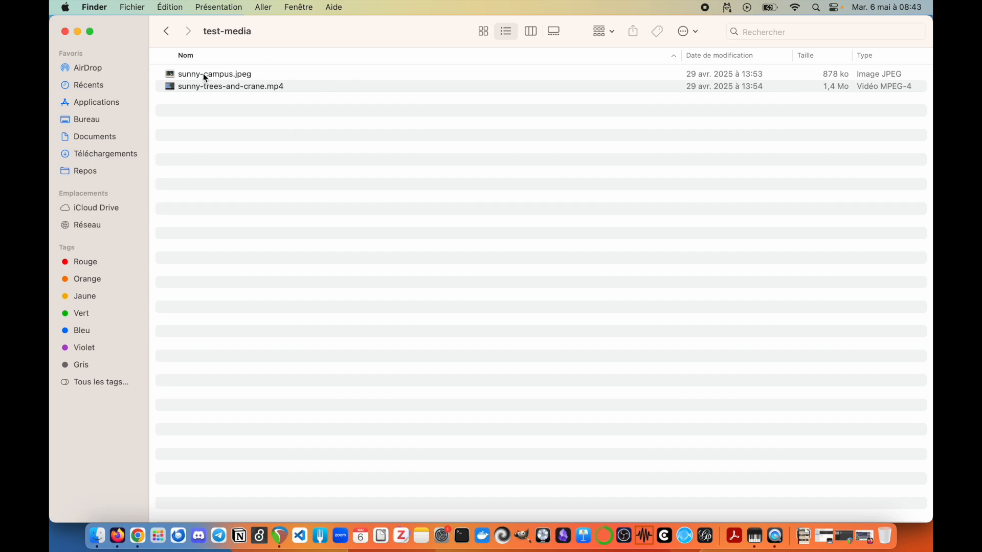
left_click(215, 74)
key("space")
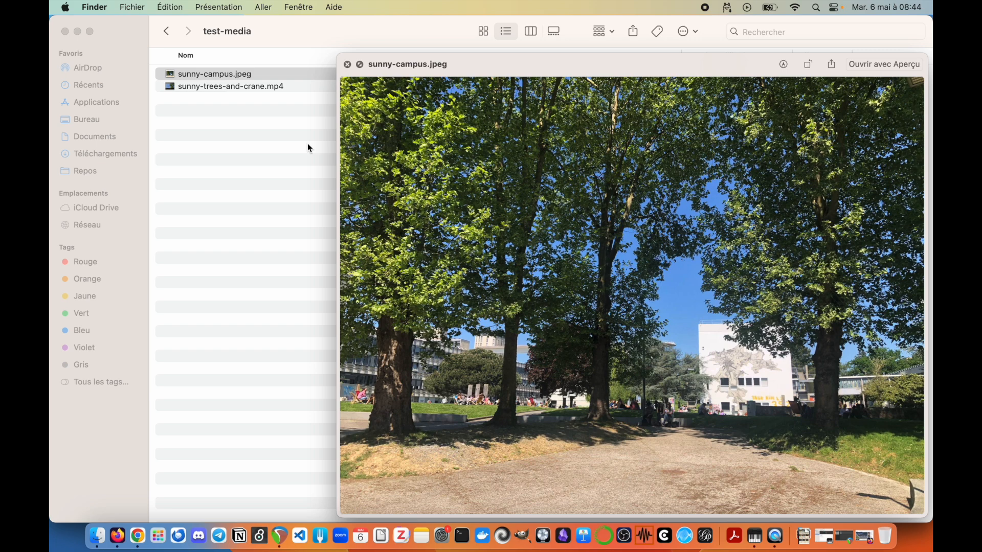
key("Down")
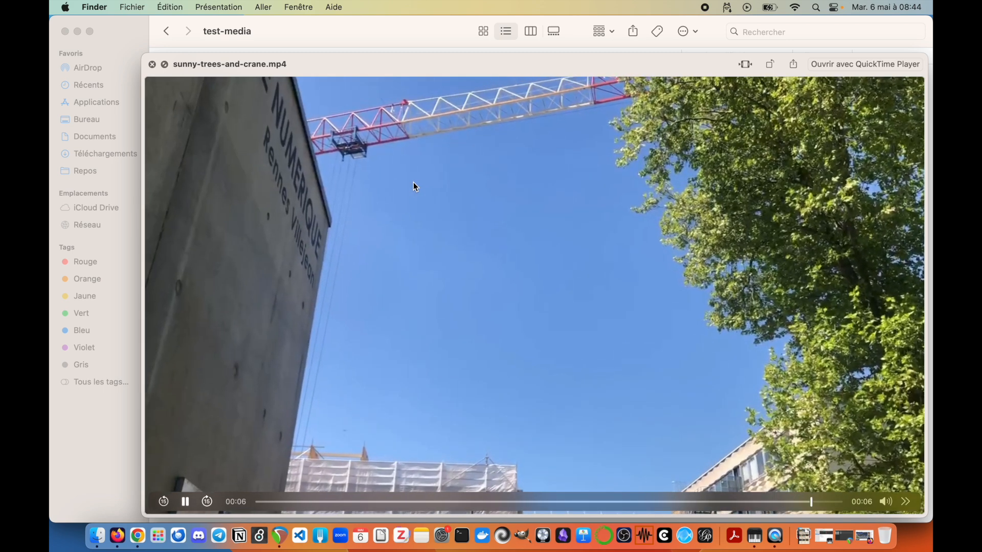
key("space")
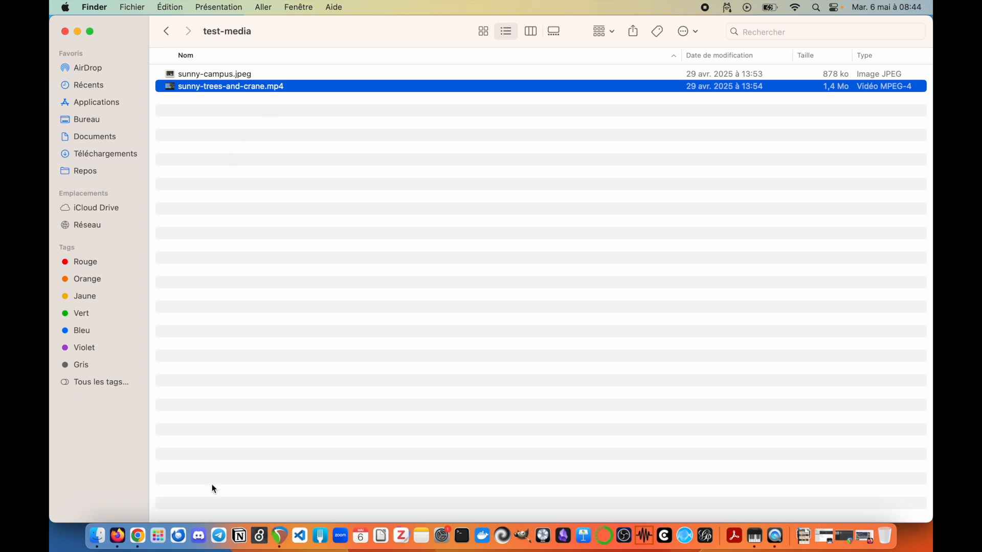
left_click(250, 151)
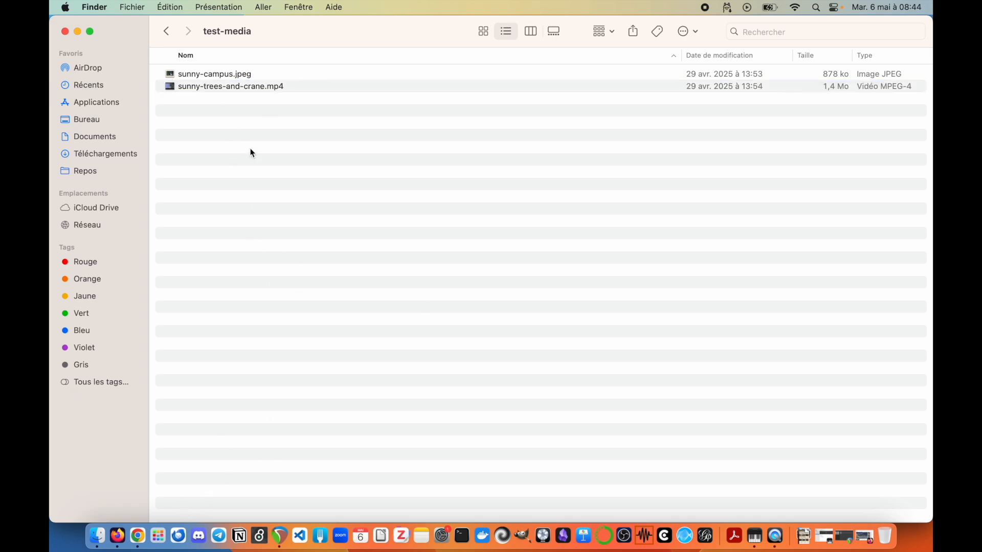
left_click(205, 73)
key("space")
key("space")
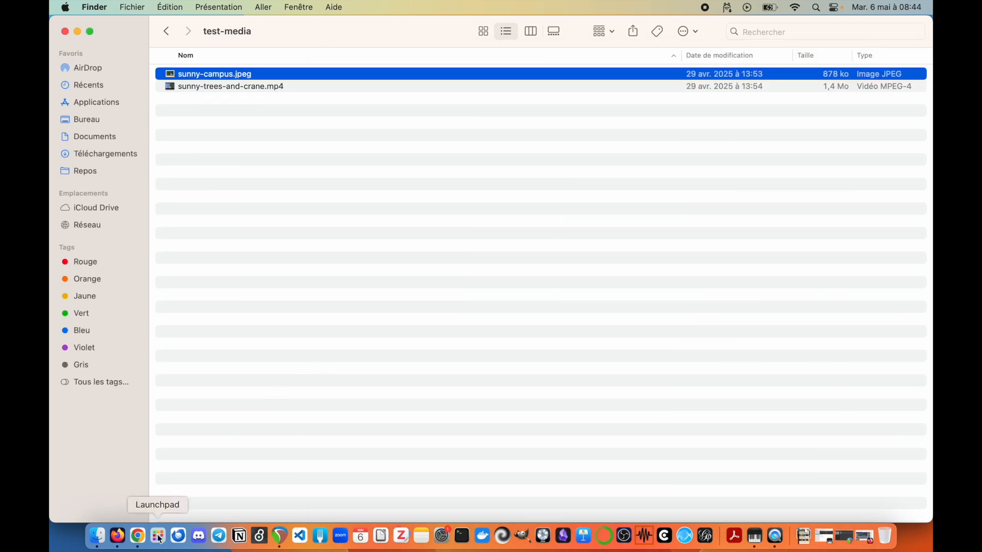
Switch back to Chrome and upload sunny-campus.jpeg from the desktop's test-media folder to the Arvest medias
left_click(138, 537)
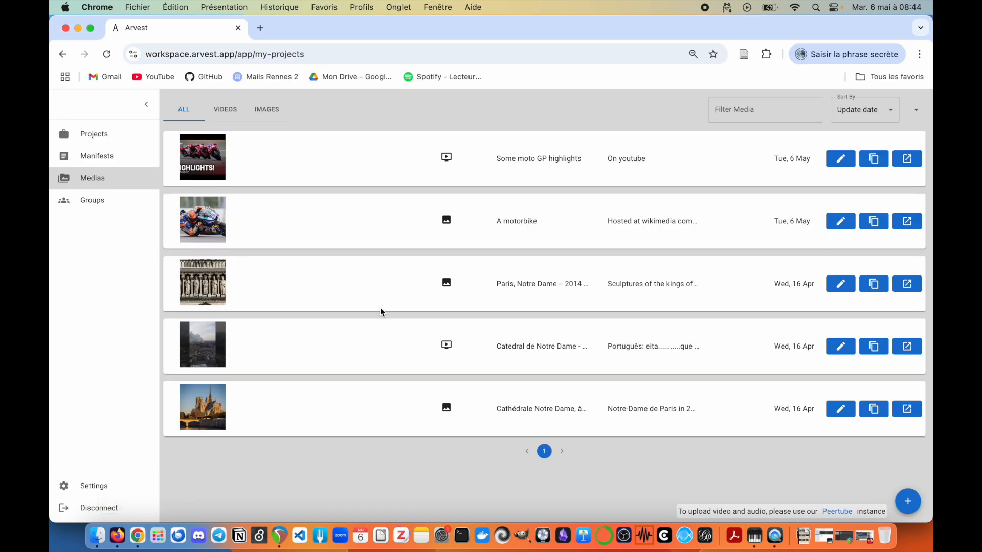
left_click(907, 501)
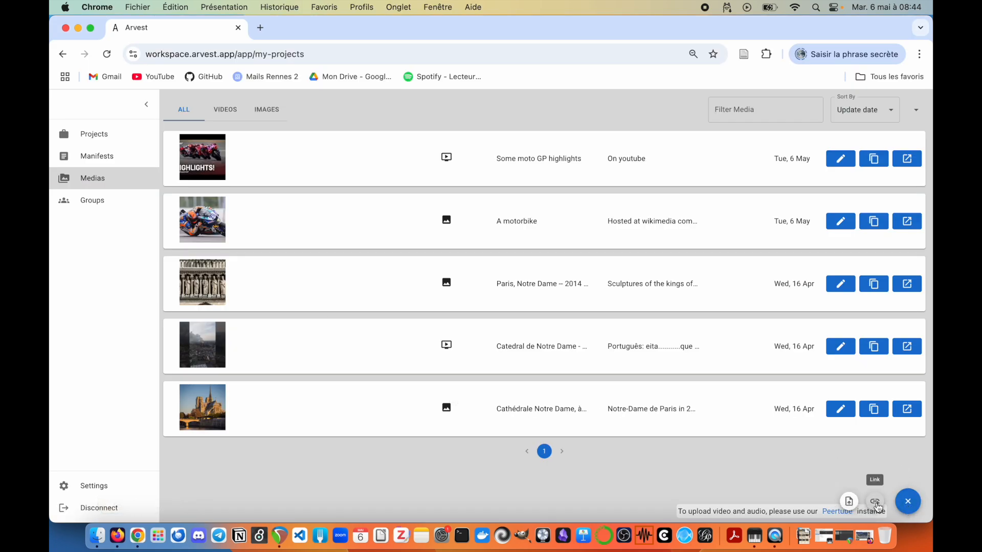
left_click(850, 502)
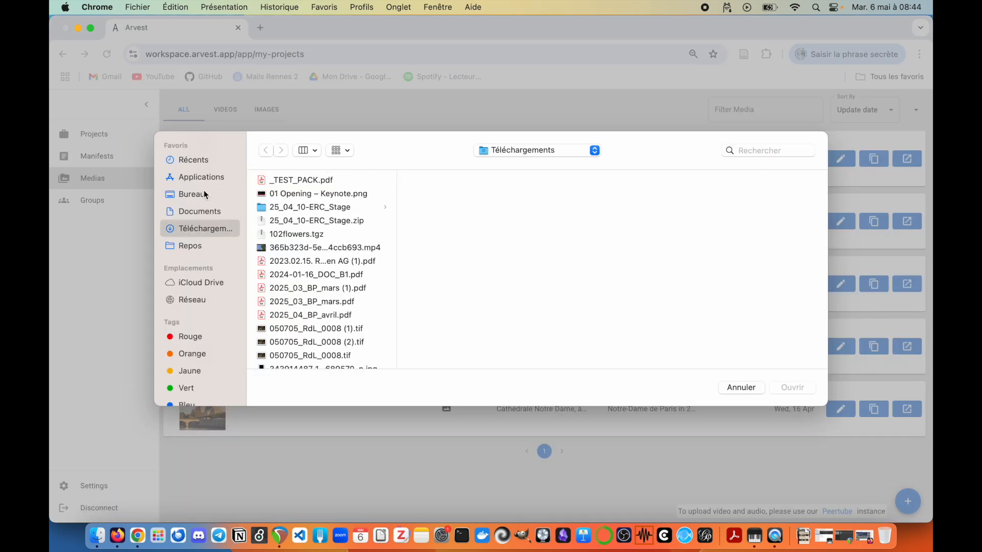
left_click(204, 192)
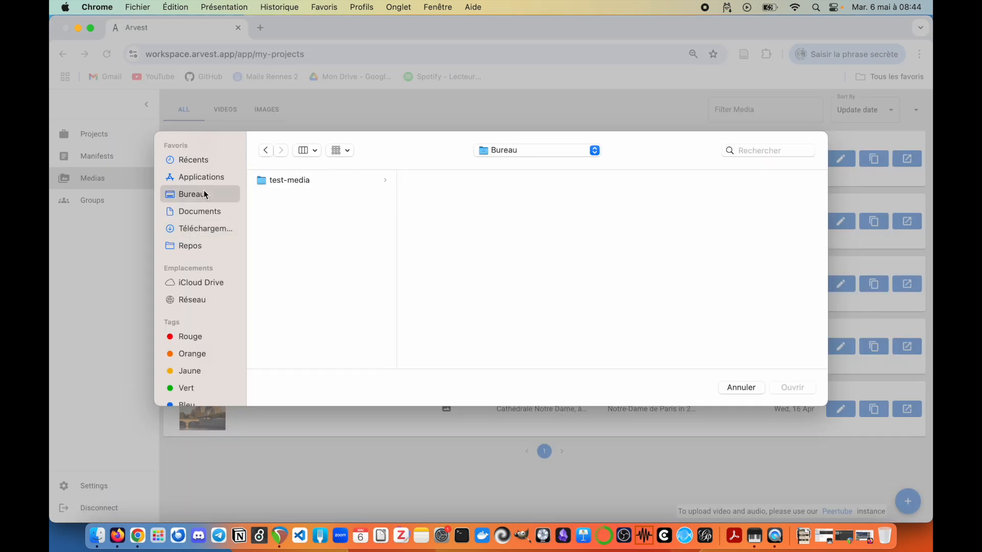
left_click(331, 182)
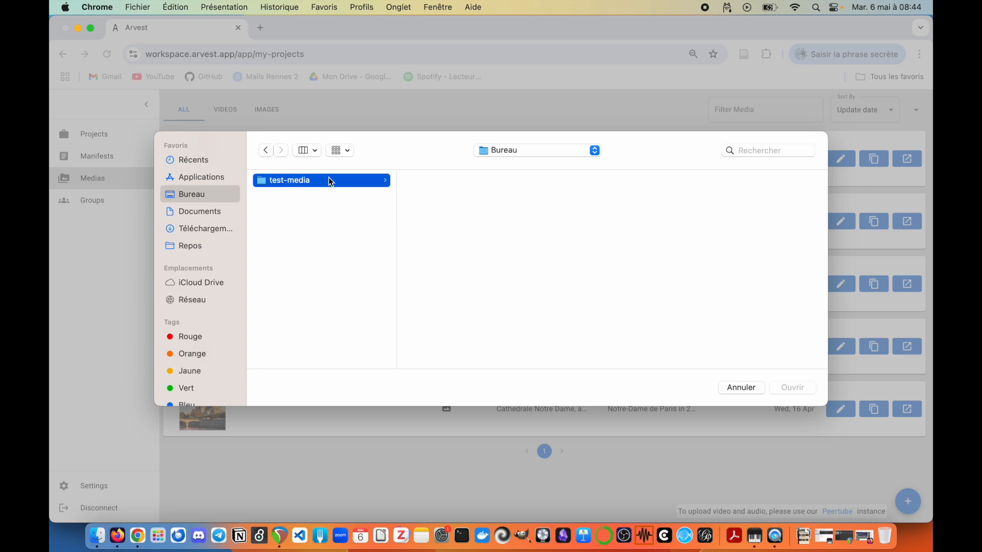
left_click(460, 184)
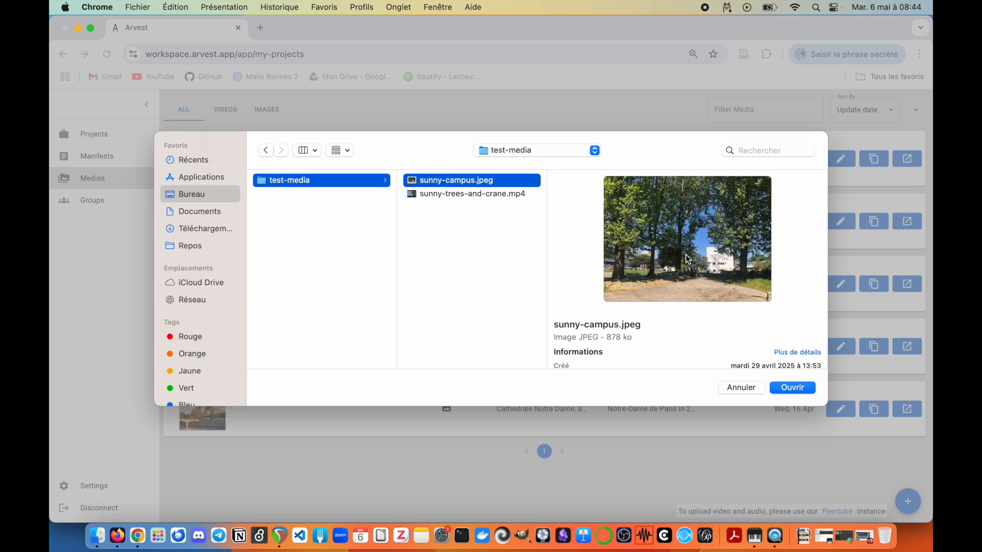
left_click(801, 391)
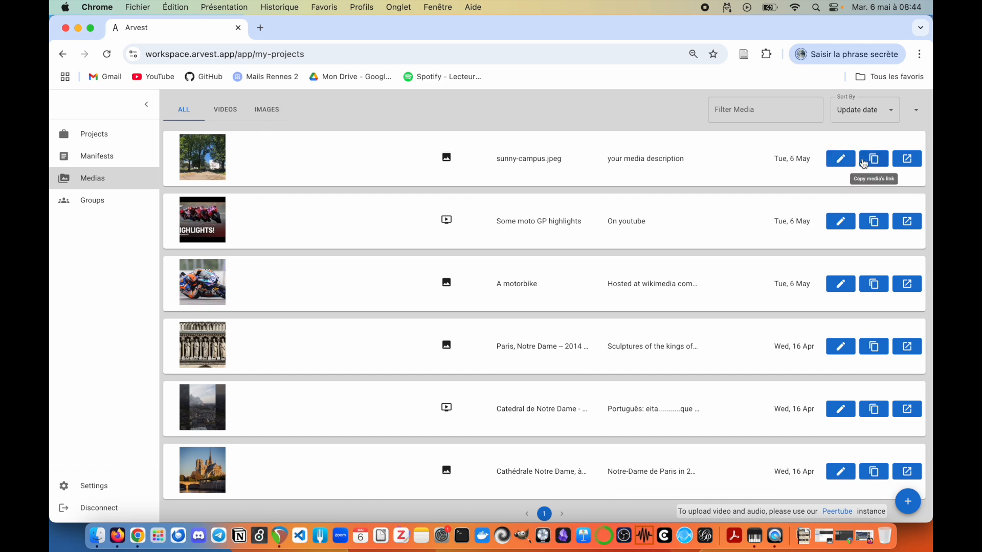
Set the uploaded image's title to "A sunny campus" and its description to "Summer is nice", and save the changes
scroll(721, 201, "down", 1)
scroll(722, 201, "down", 3)
scroll(579, 222, "up", 3)
left_click(840, 159)
left_click_drag(437, 245, 316, 244)
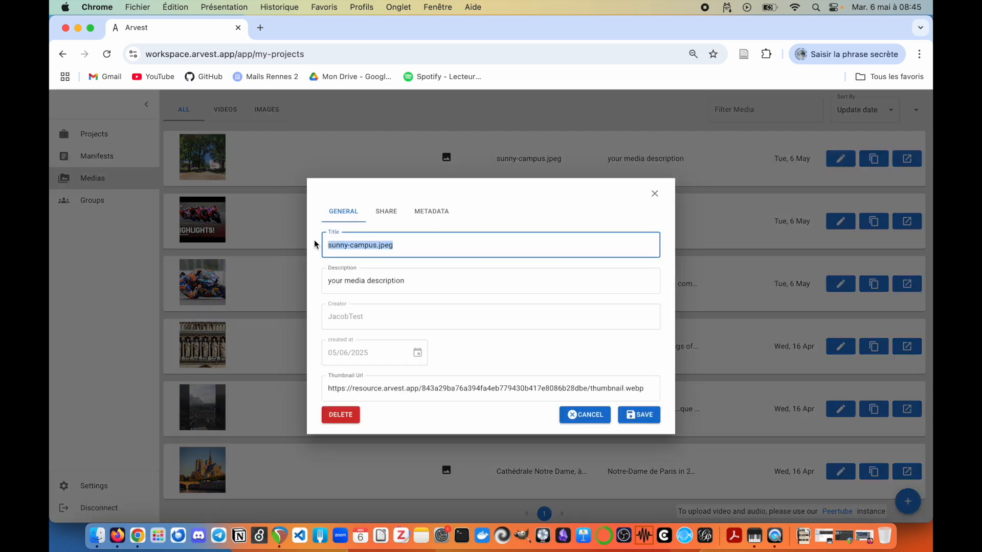
type("A sunny campus")
key("Tab")
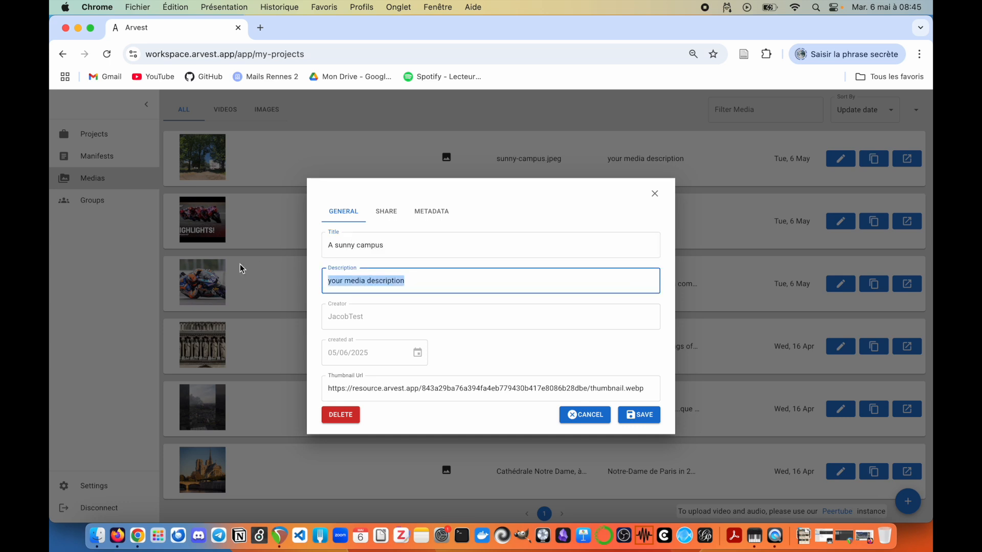
type("Summer is nice")
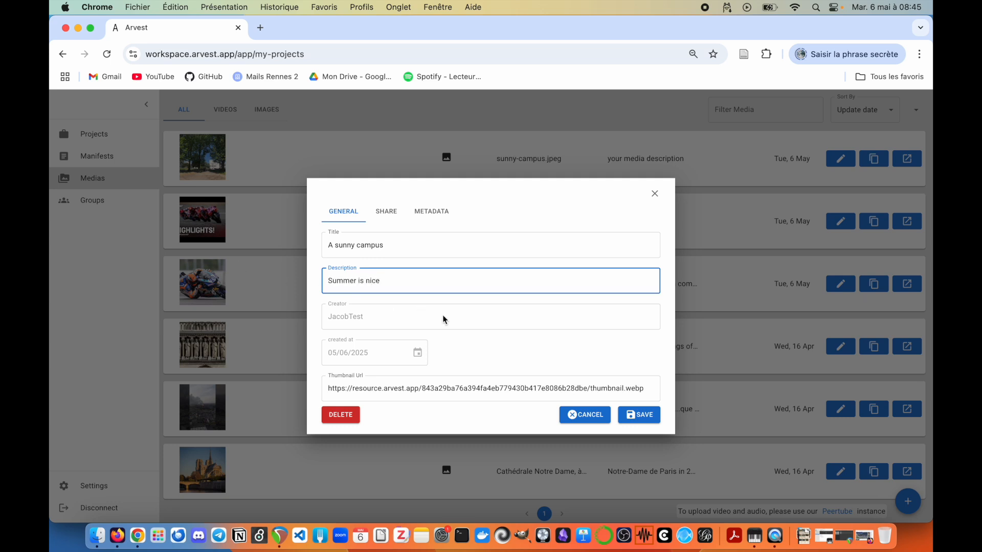
left_click(642, 416)
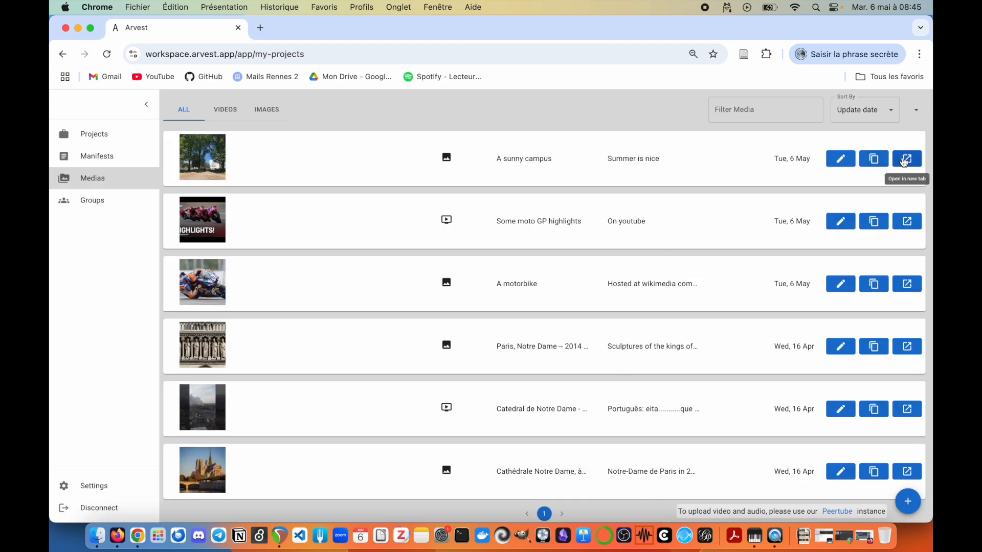
Open the "A sunny campus" image in a new browser tab and inspect it at full size
left_click(904, 160)
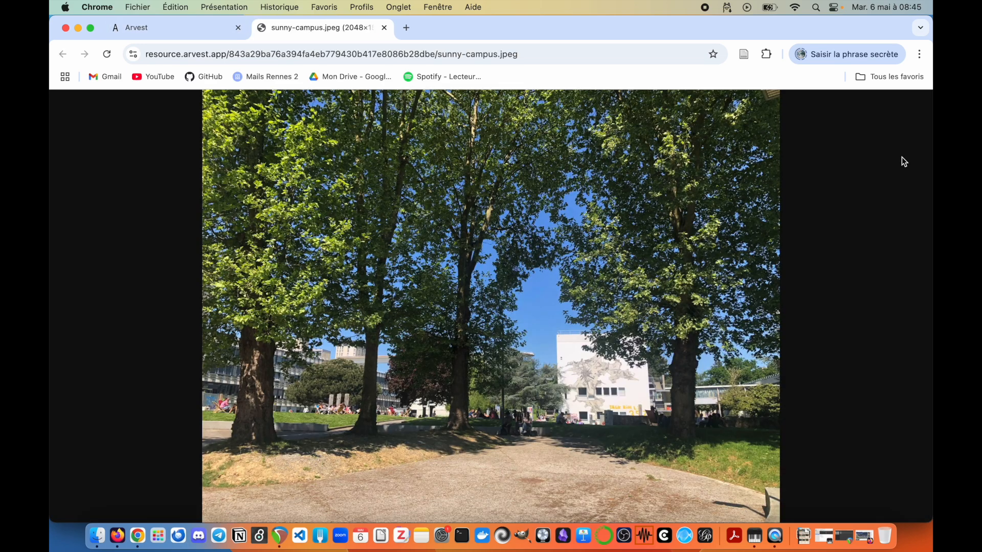
left_click(403, 176)
scroll(404, 176, "down", 10)
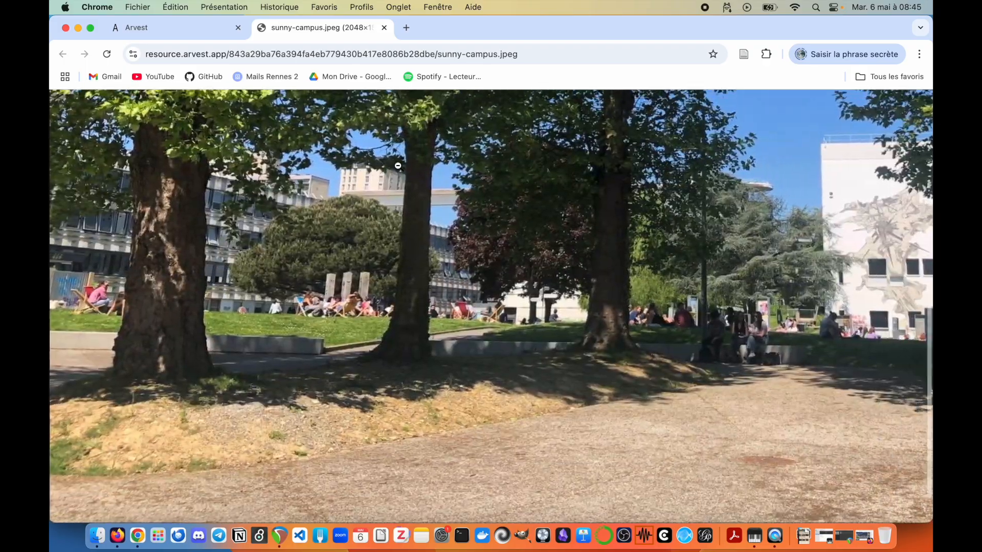
scroll(434, 177, "up", 10)
left_click(434, 178)
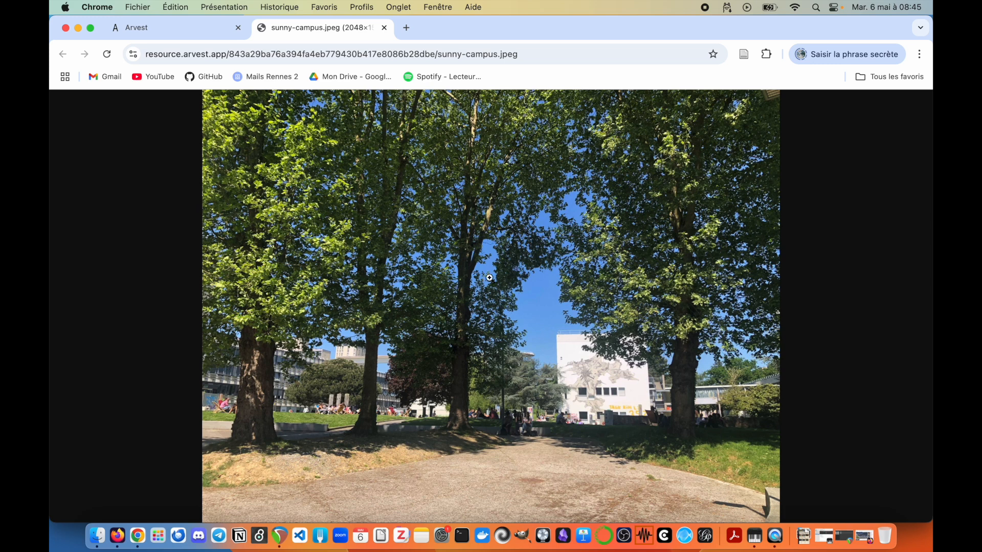
Examine the uploaded image's resource.arvest.app web address, then close its browser tab
left_click(508, 54)
left_click(370, 53)
left_click(187, 54)
left_click_drag(174, 54, 267, 57)
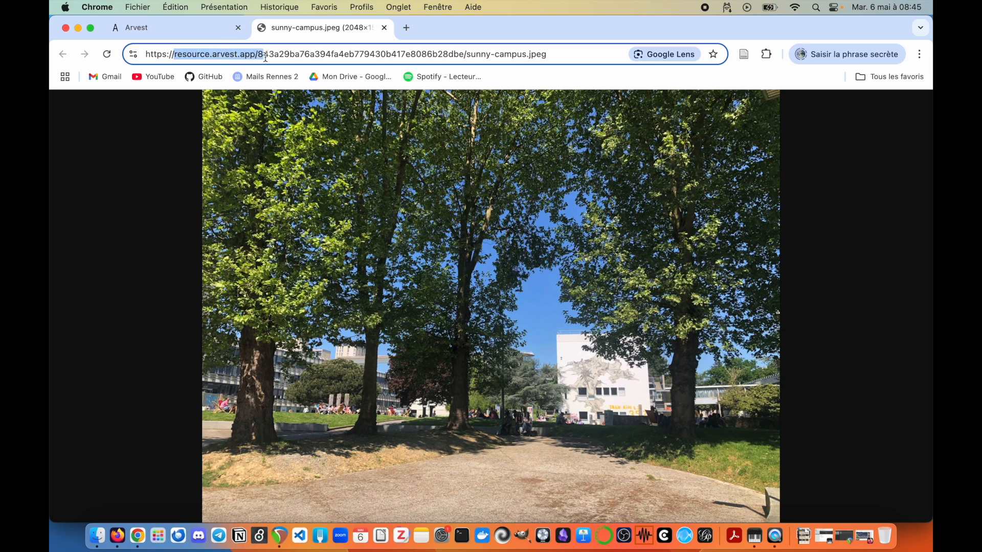
left_click(260, 56)
left_click_drag(157, 56, 583, 54)
left_click(576, 53)
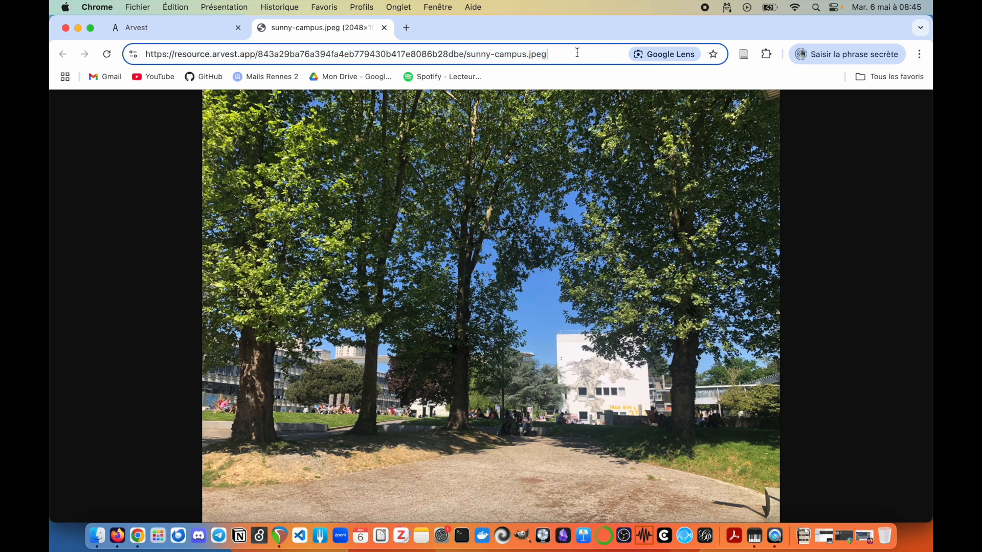
left_click(413, 186)
left_click(414, 185)
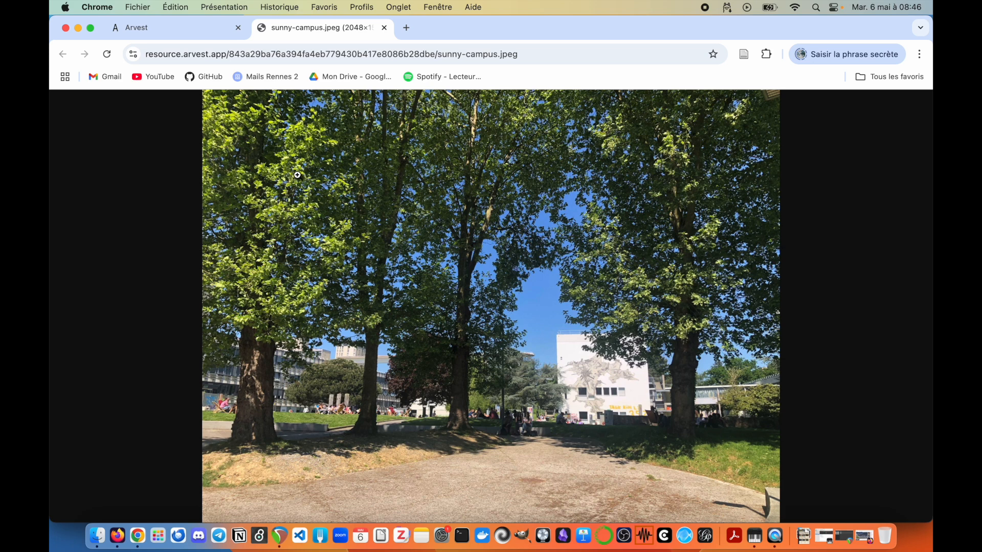
left_click(384, 28)
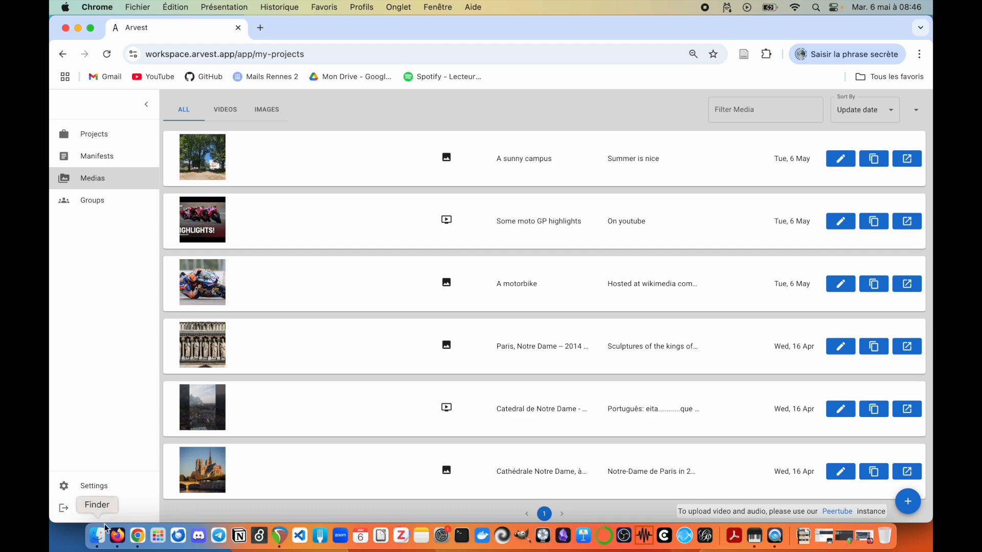
Look at the test-media folder in Finder again, then return to Chrome and look through the Arvest media list
left_click(97, 535)
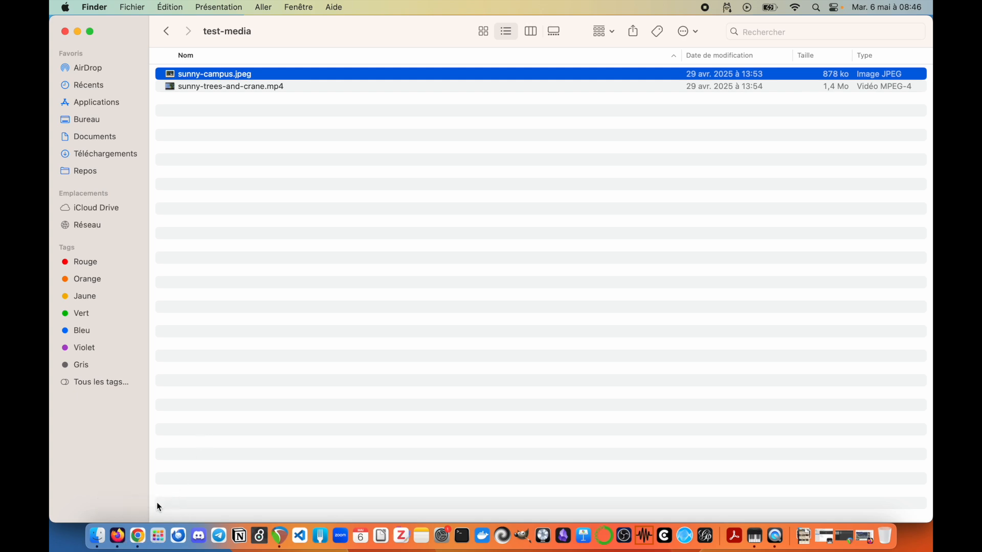
left_click(138, 537)
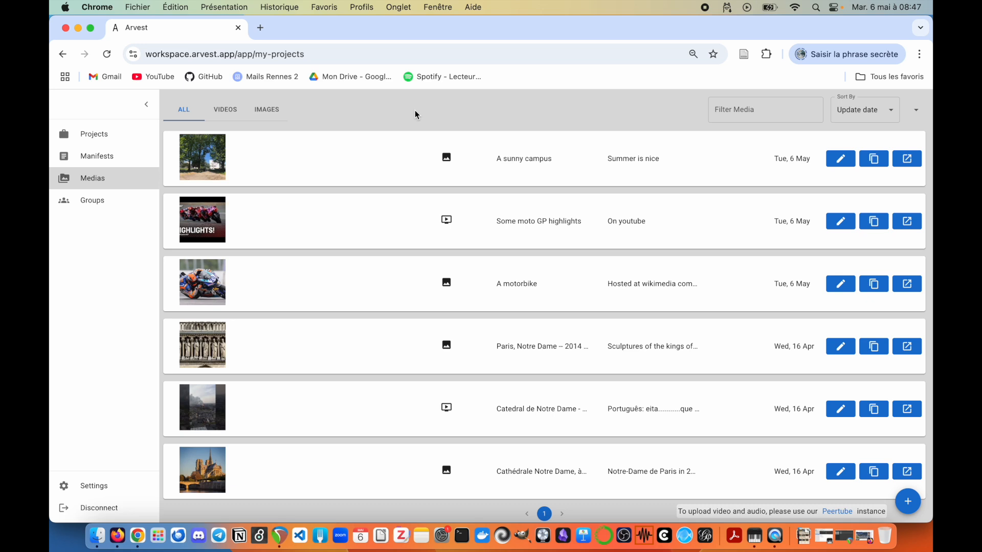
scroll(456, 228, "down", 2)
scroll(456, 225, "up", 2)
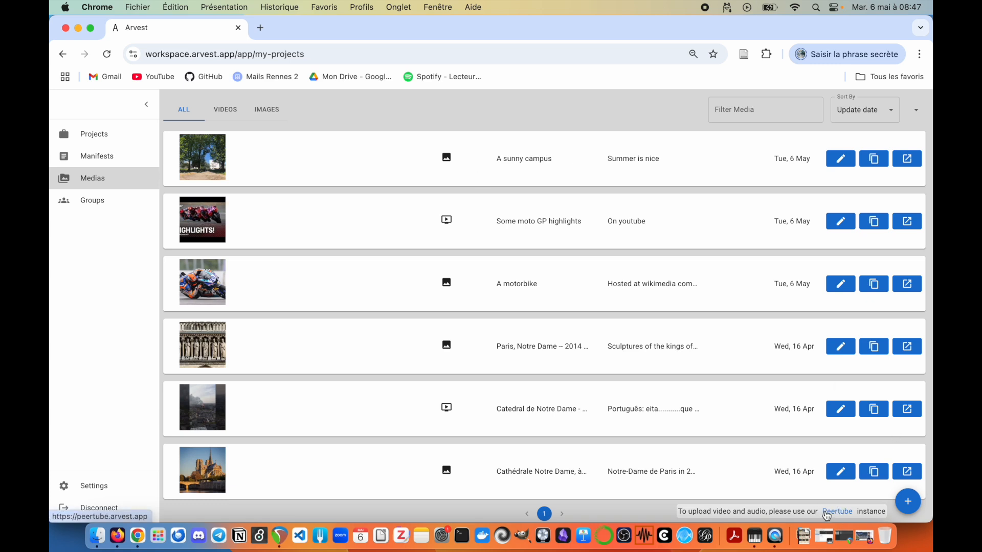
Open Arvest's Peertube instance from the media library and look through its home page
left_click(832, 512)
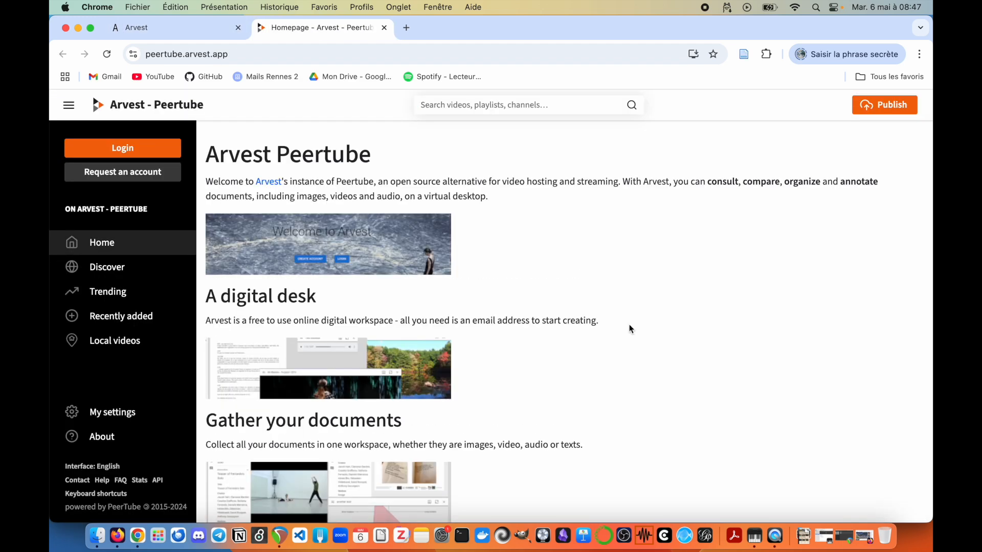
scroll(702, 278, "down", 5)
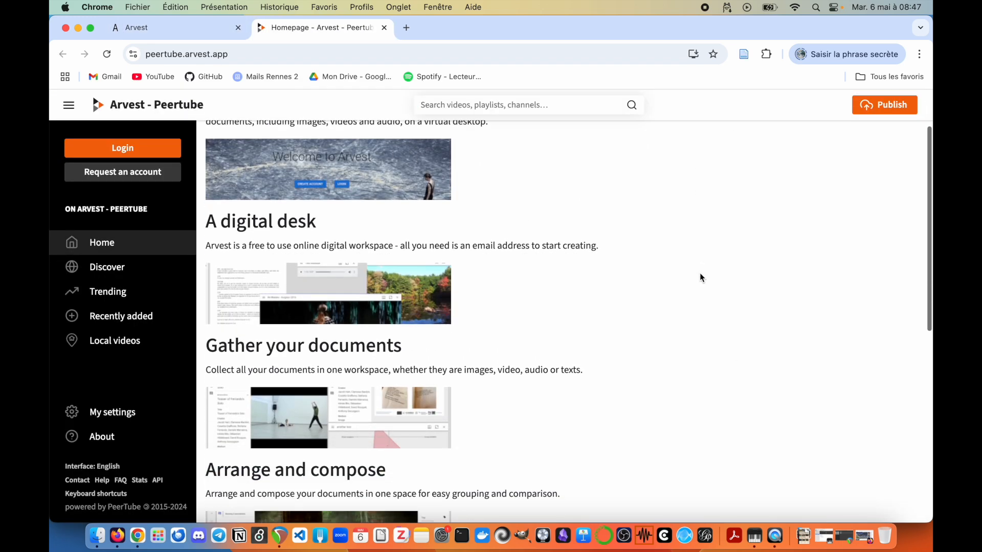
scroll(700, 273, "down", 5)
scroll(700, 274, "up", 10)
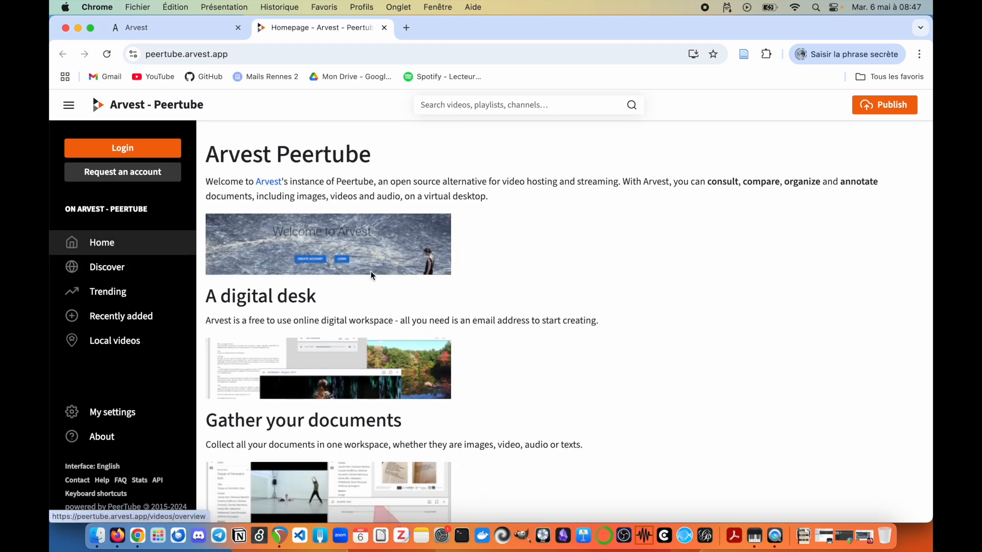
scroll(468, 298, "down", 10)
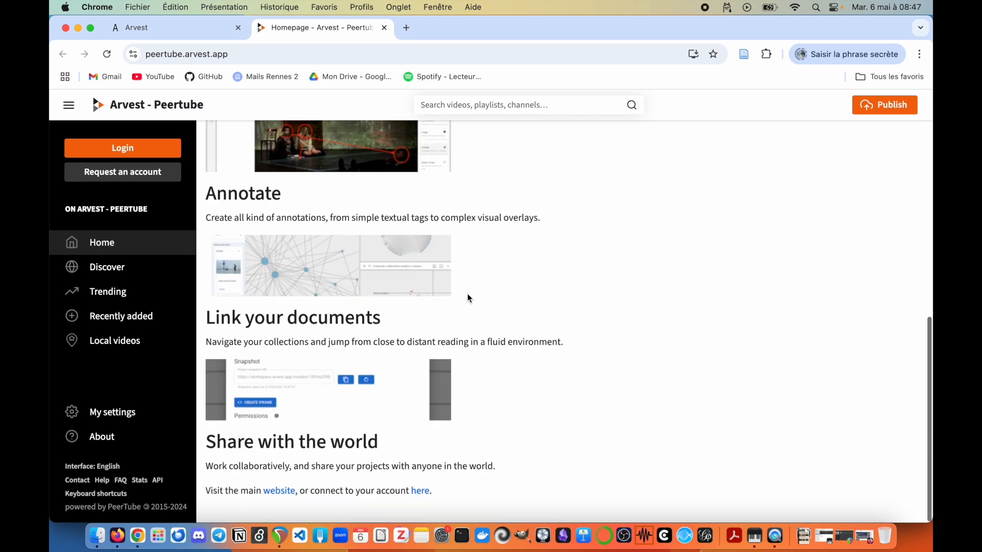
scroll(468, 298, "up", 10)
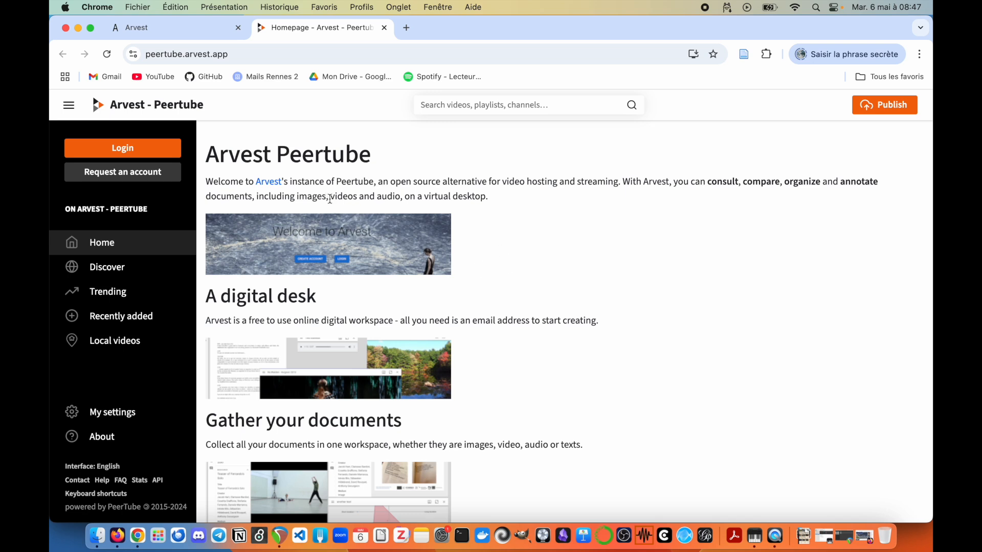
Check the Peertube web address and revisit the Peertube link in the Arvest media list, ending on the Peertube home page
left_click(162, 51)
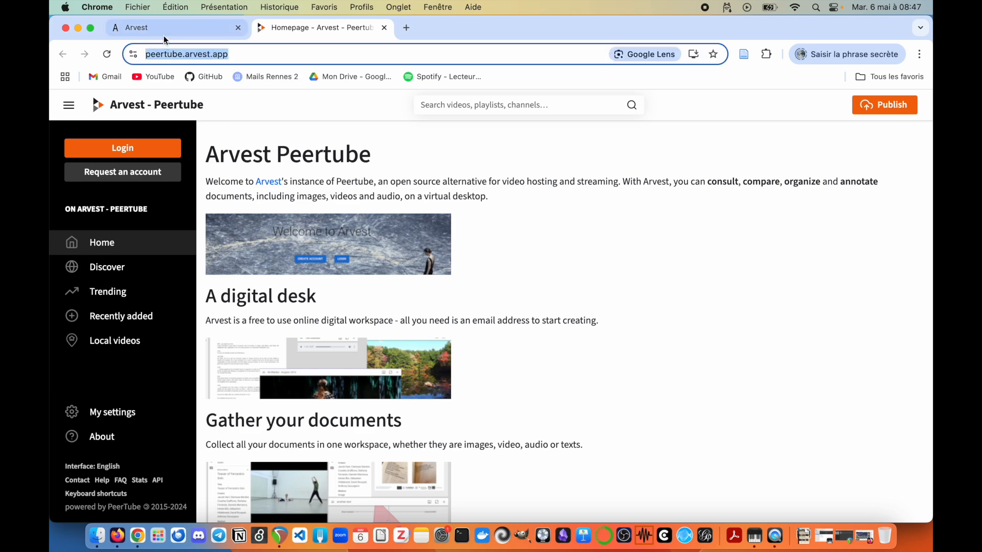
left_click(164, 37)
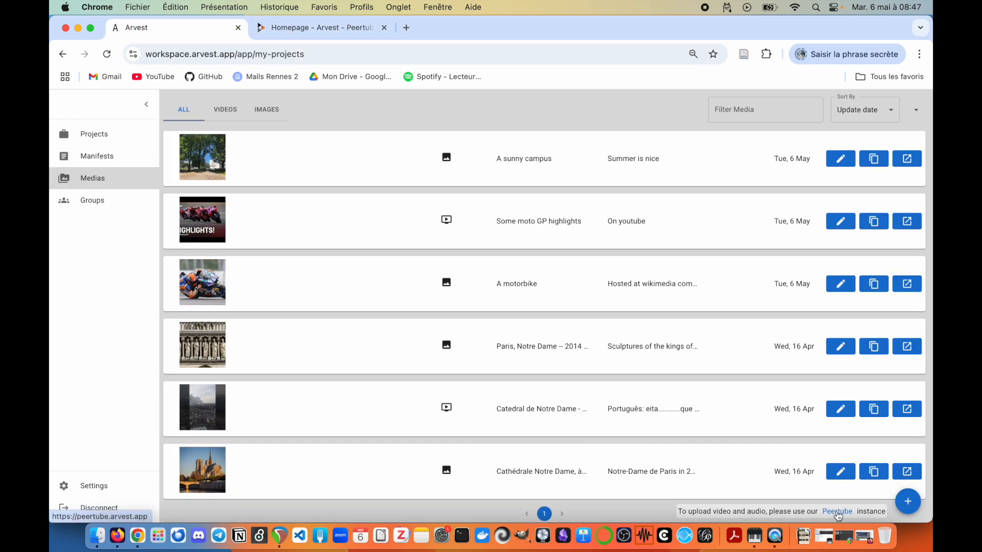
left_click(837, 512)
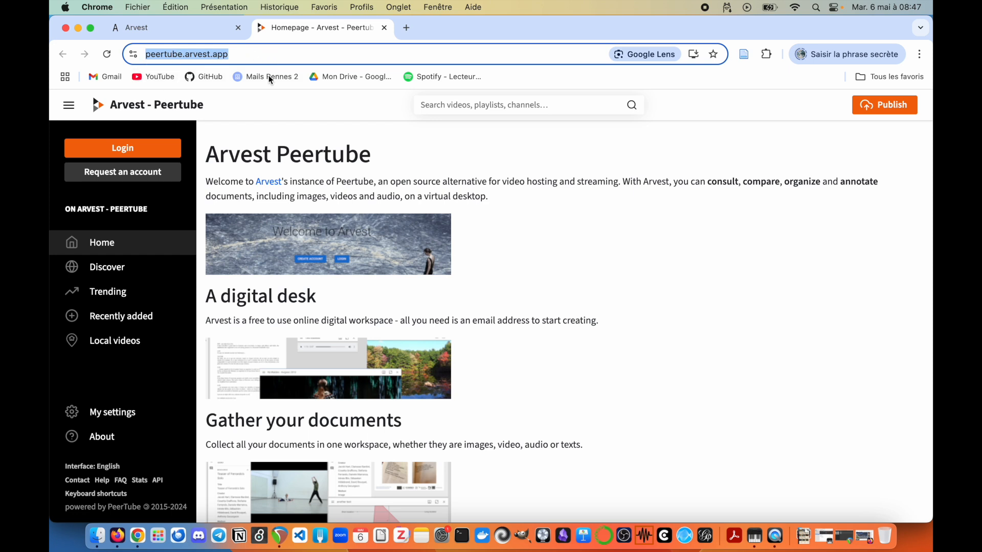
left_click(427, 162)
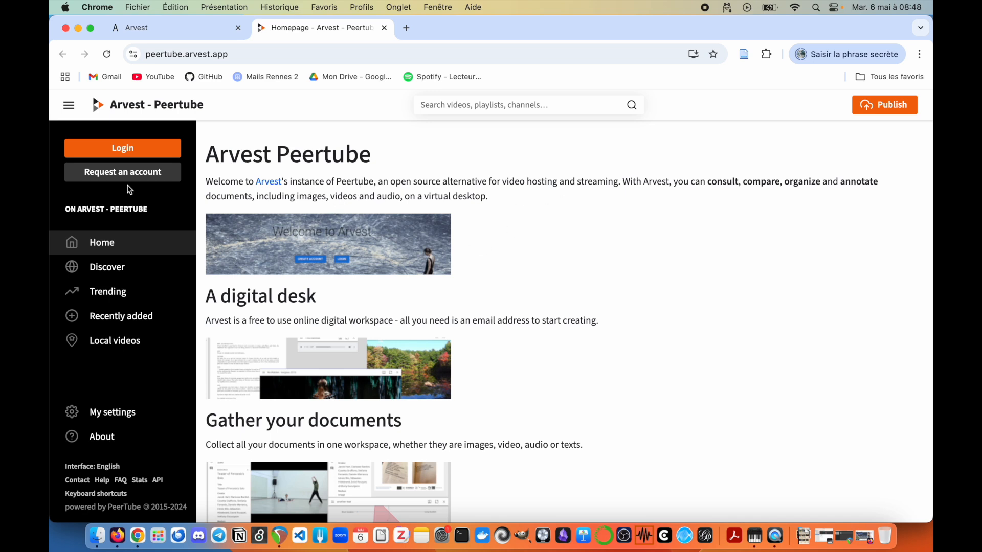
left_click(121, 176)
scroll(417, 319, "down", 7)
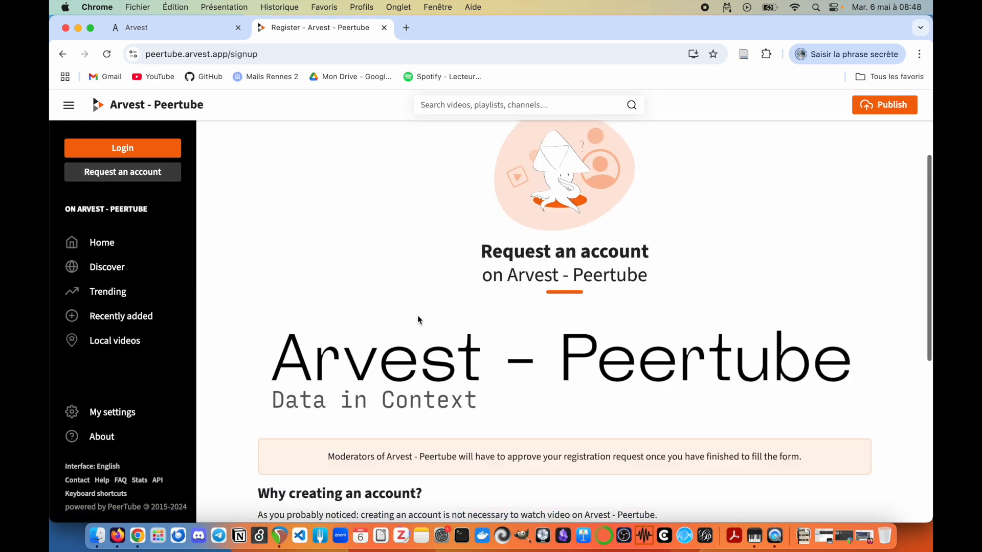
scroll(416, 319, "up", 2)
scroll(416, 314, "up", 5)
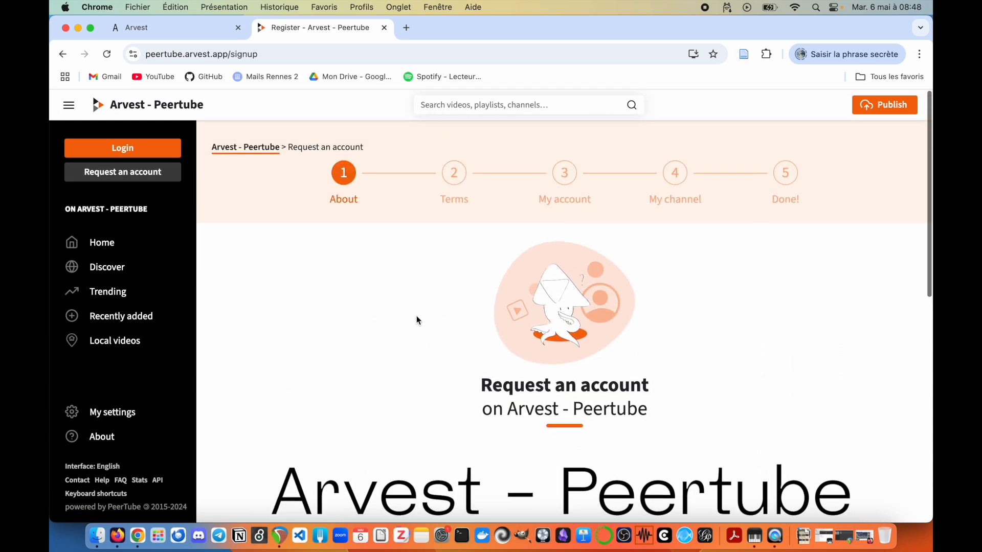
Log in to Peertube with the saved account credentials and look over the library options
left_click(105, 149)
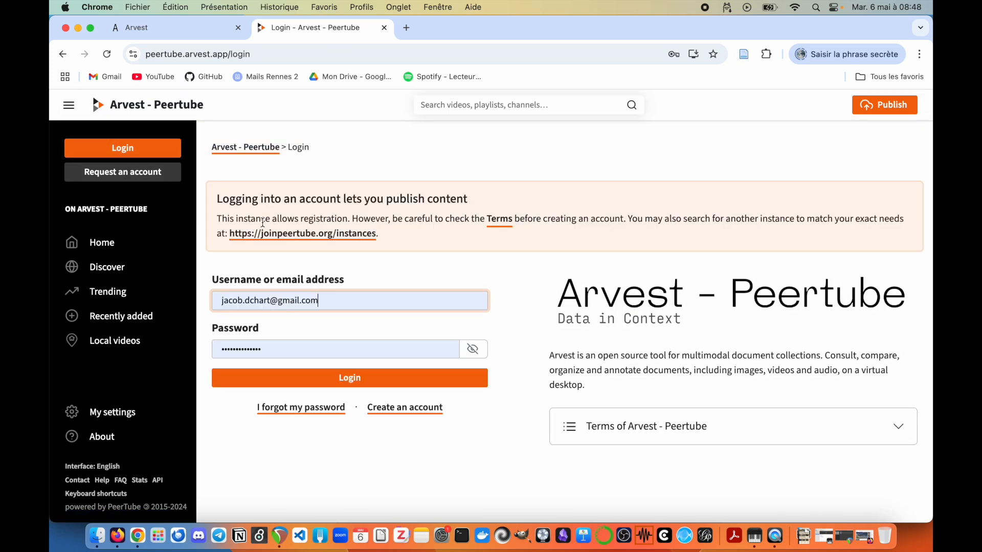
left_click(376, 379)
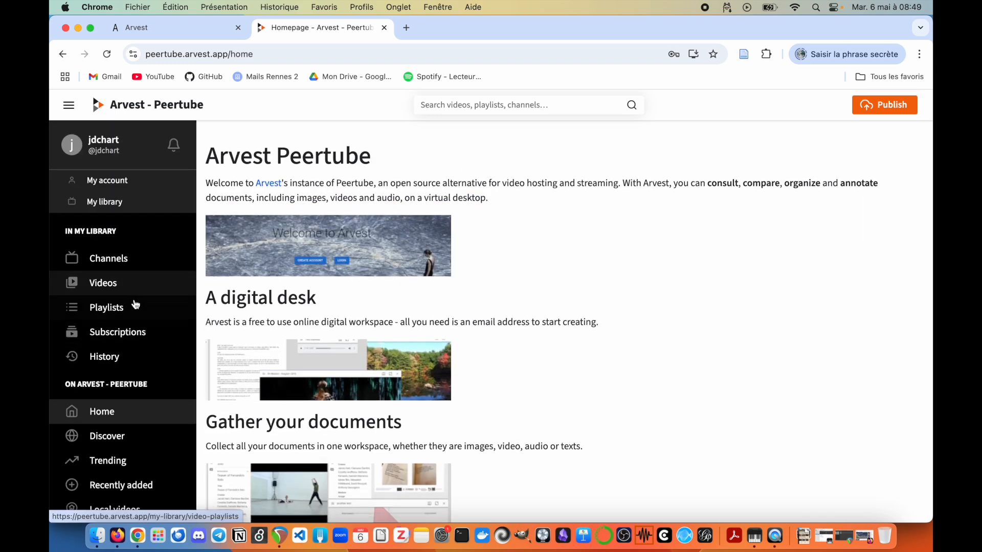
scroll(122, 319, "down", 3)
scroll(122, 322, "up", 3)
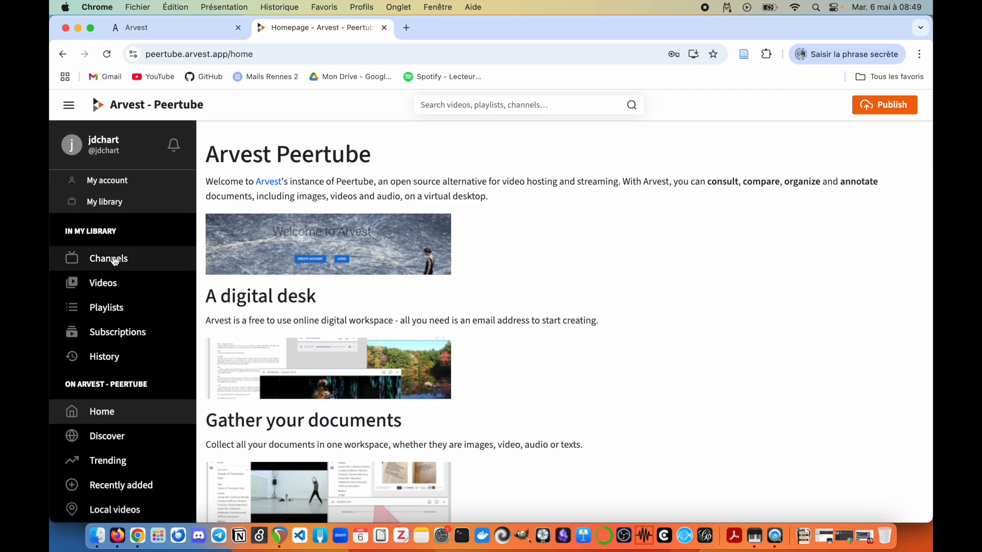
Revisit the Arvest media list briefly, and browse the Discover and Trending videos on Peertube
left_click(150, 31)
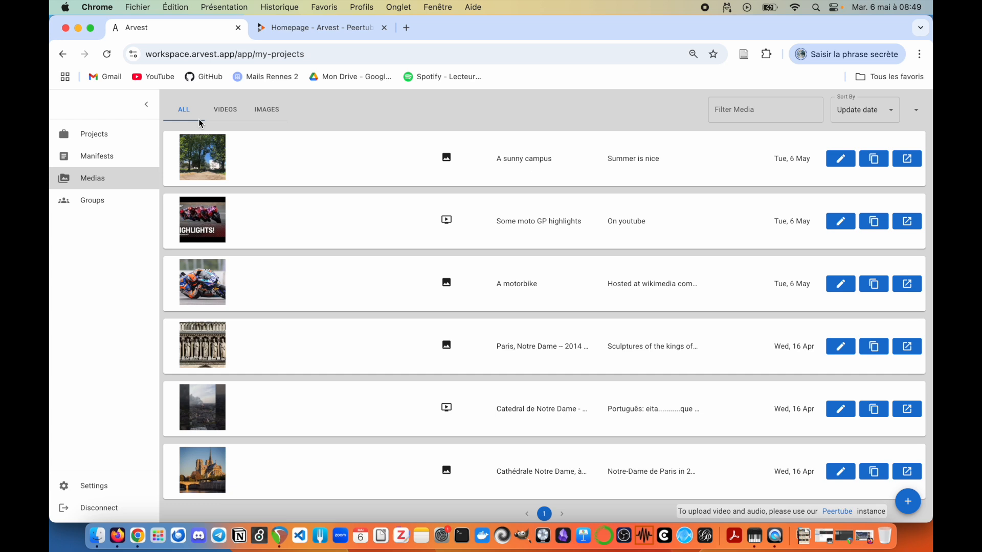
left_click(287, 31)
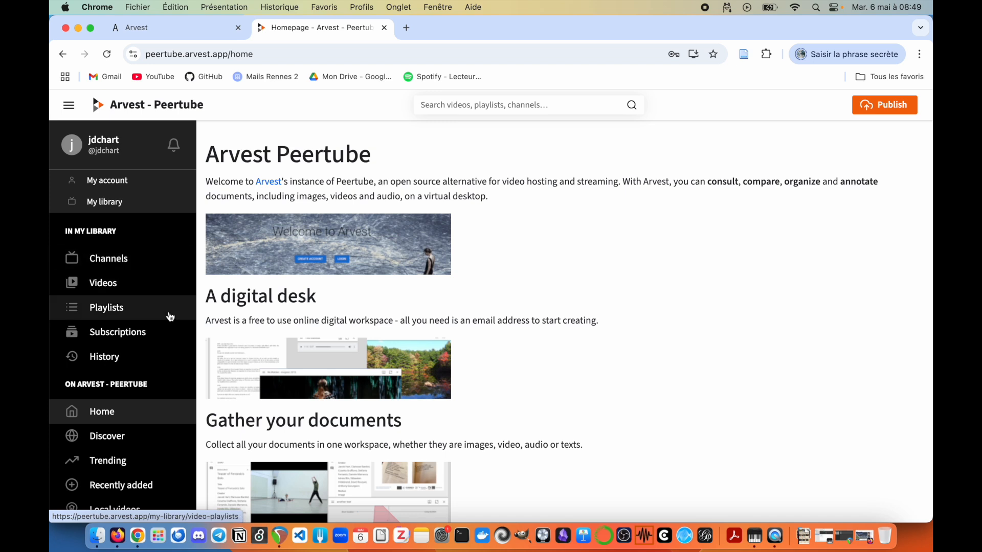
scroll(173, 318, "down", 3)
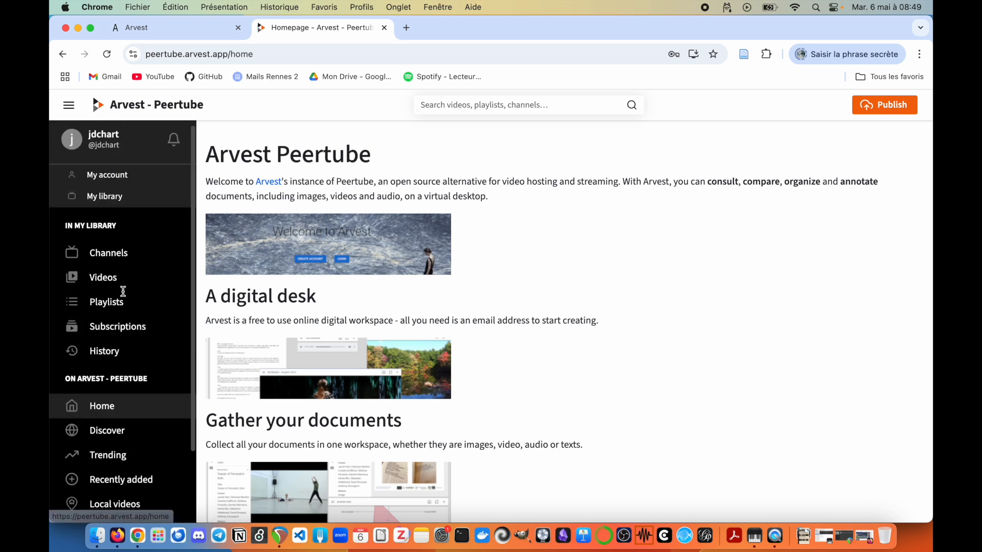
scroll(138, 416, "down", 1)
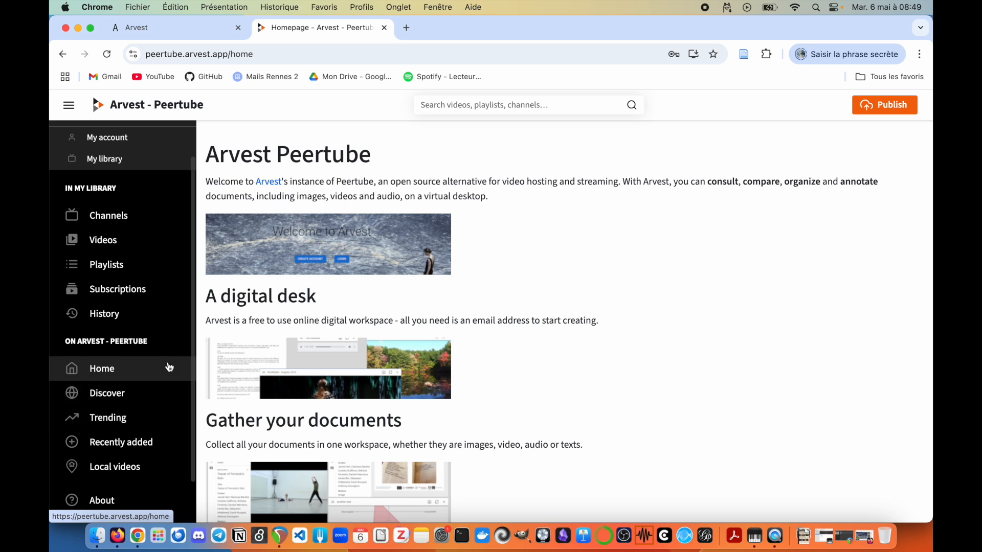
left_click(120, 397)
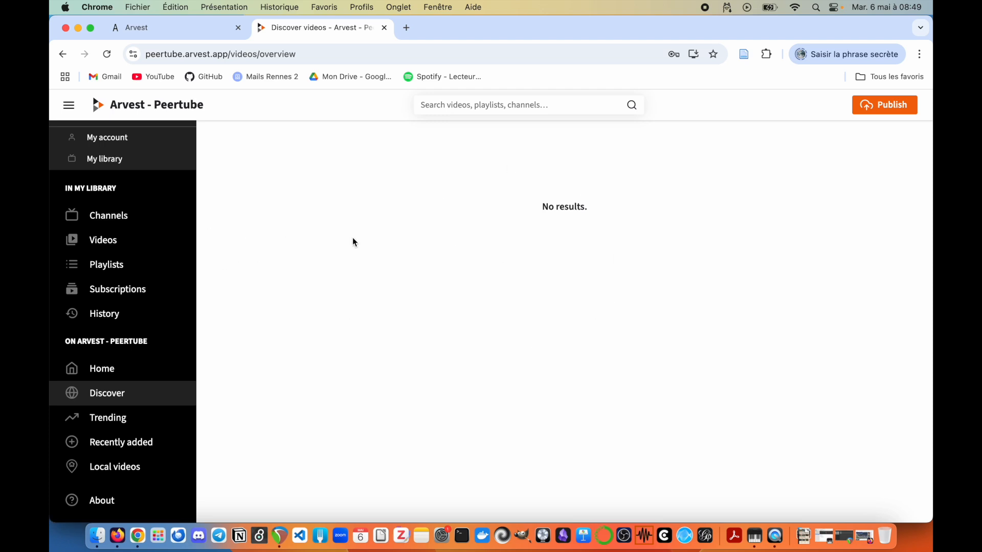
left_click(101, 463)
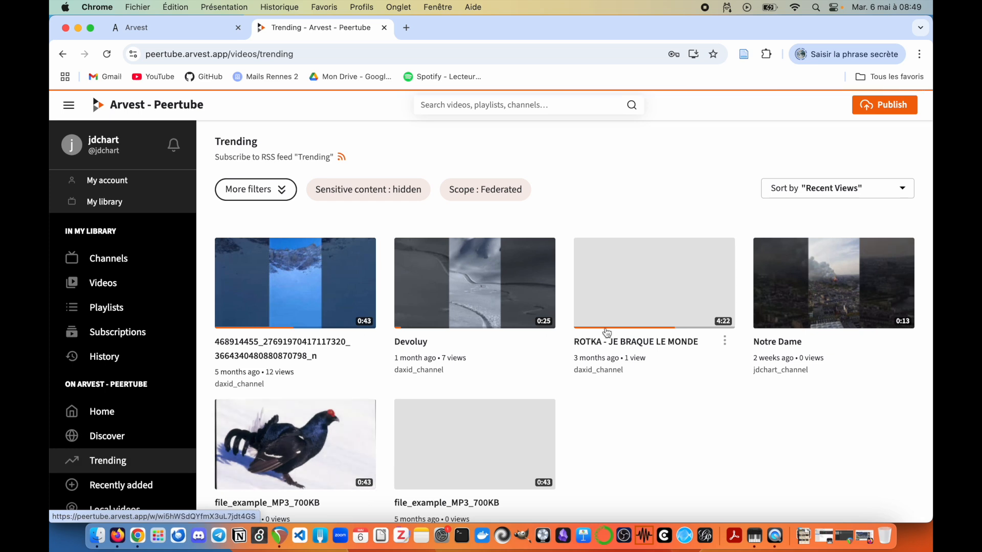
scroll(630, 401, "down", 2)
scroll(630, 400, "up", 2)
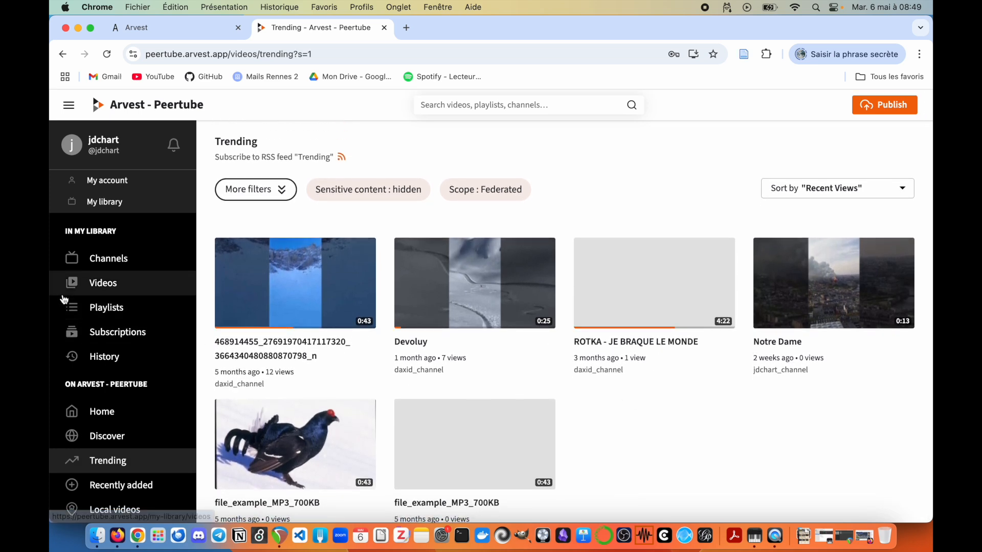
Look through the account's own videos and channels in the Peertube library
left_click(113, 285)
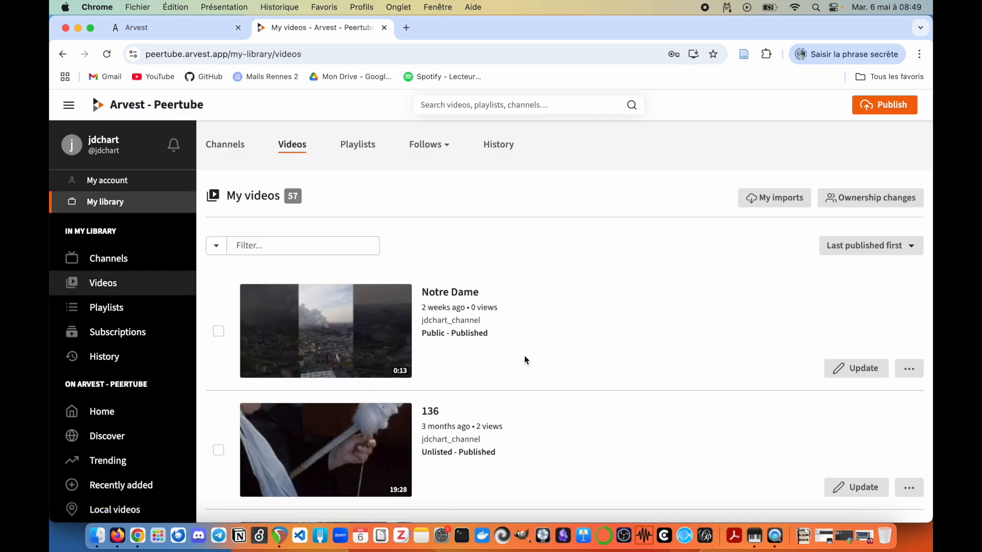
scroll(622, 381, "down", 20)
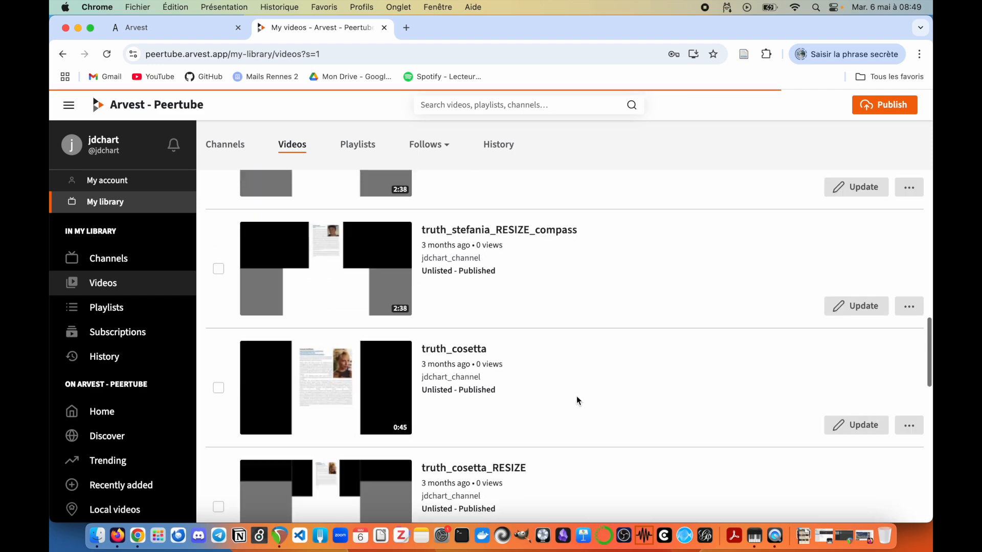
scroll(572, 398, "up", 20)
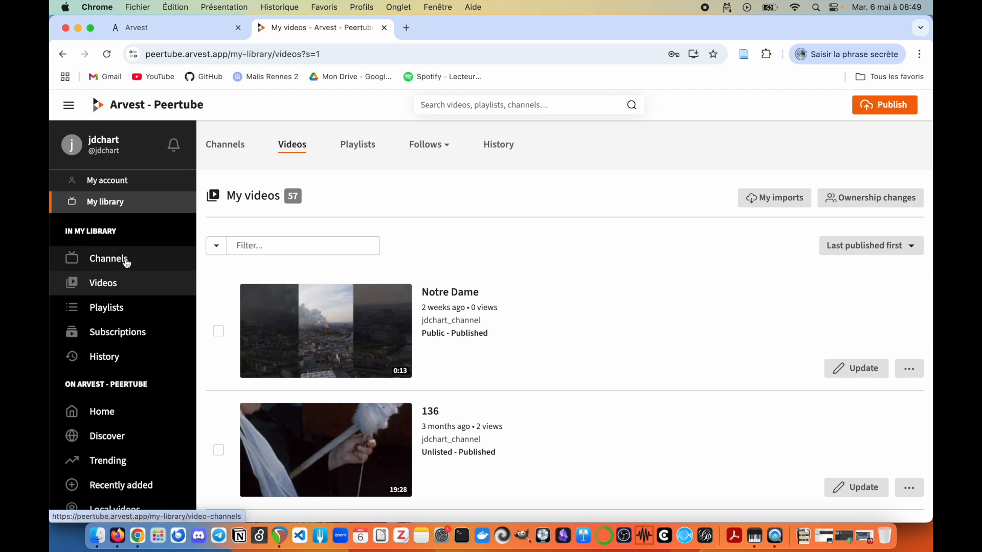
left_click(152, 262)
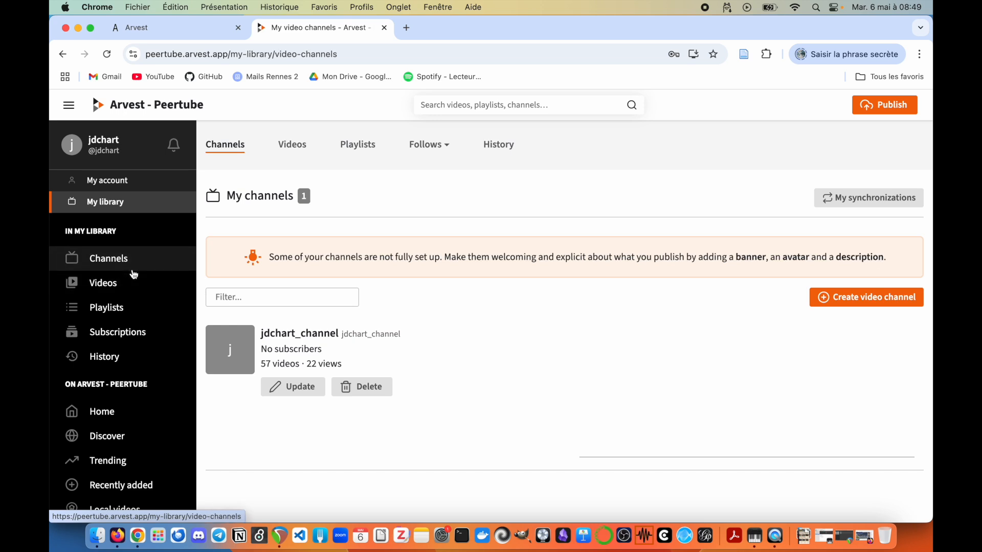
scroll(108, 284, "up", 1)
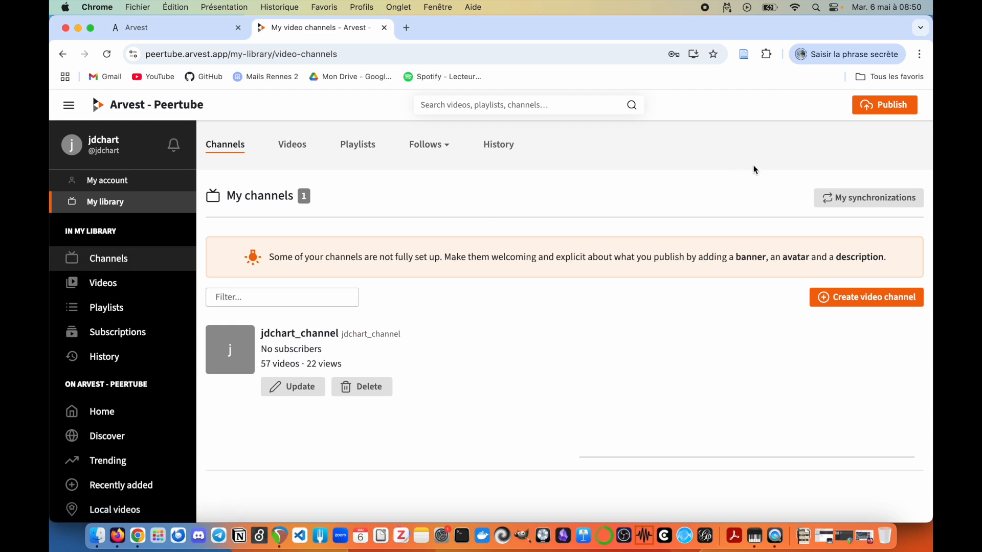
Start publishing a new Peertube video and upload sunny-trees-and-crane.mp4 from the test-media folder
left_click(877, 111)
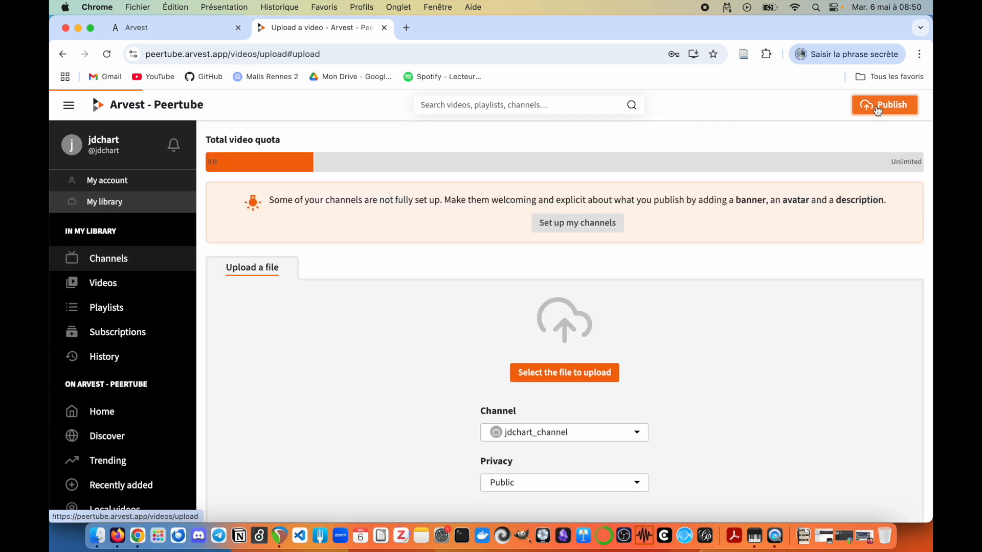
scroll(613, 353, "down", 2)
left_click(573, 334)
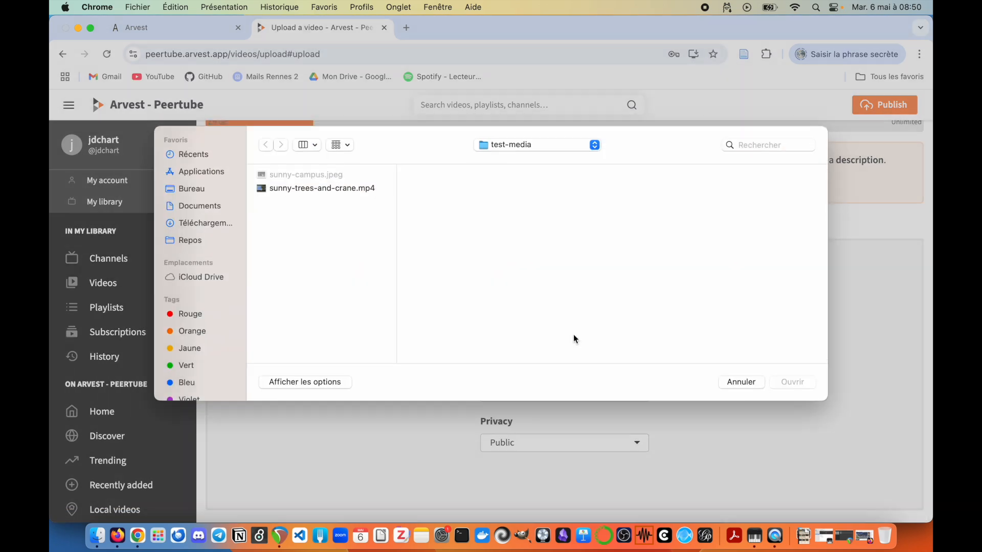
left_click(325, 193)
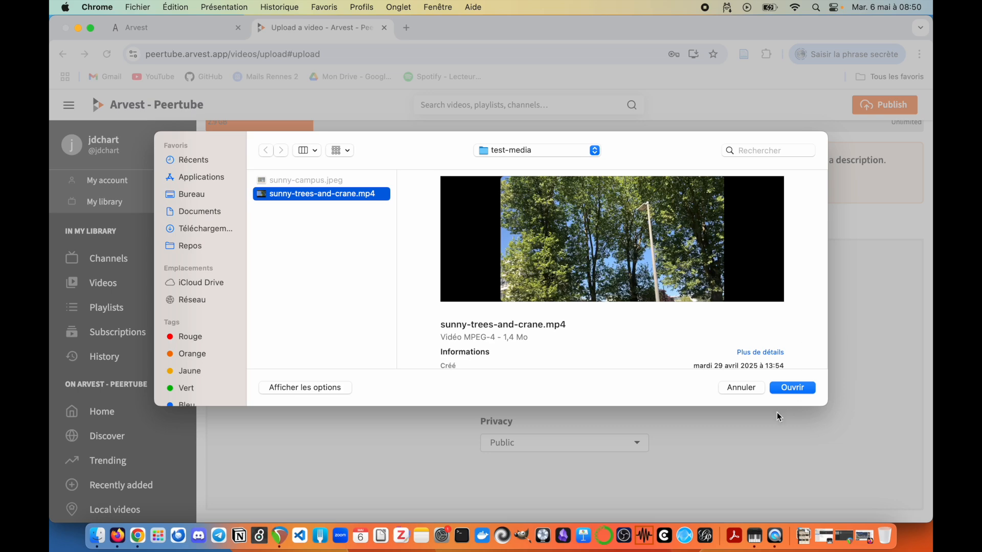
left_click(793, 387)
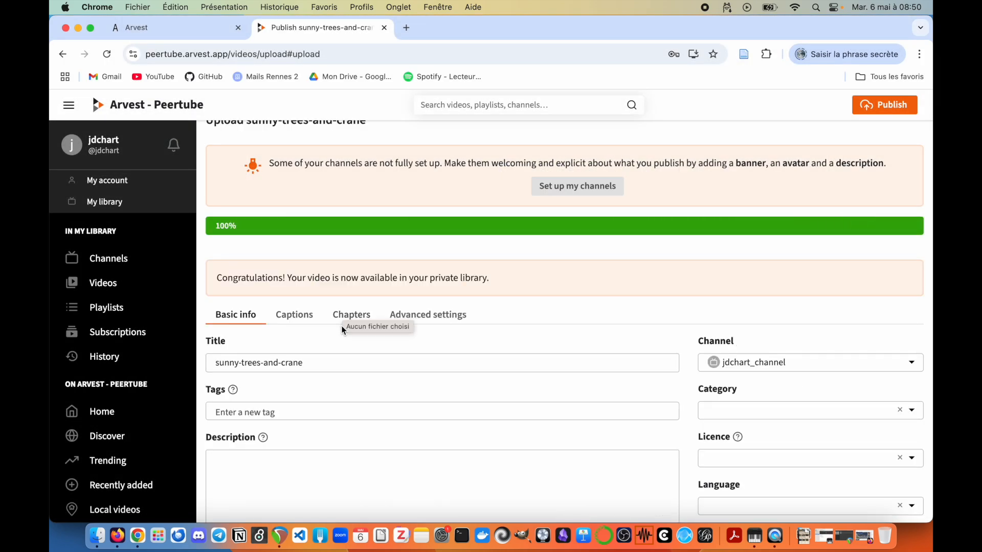
Set the uploaded video's title to "sunny trres and crane" and choose the account's existing channel for it
triple_click(332, 362)
scroll(396, 342, "down", 3)
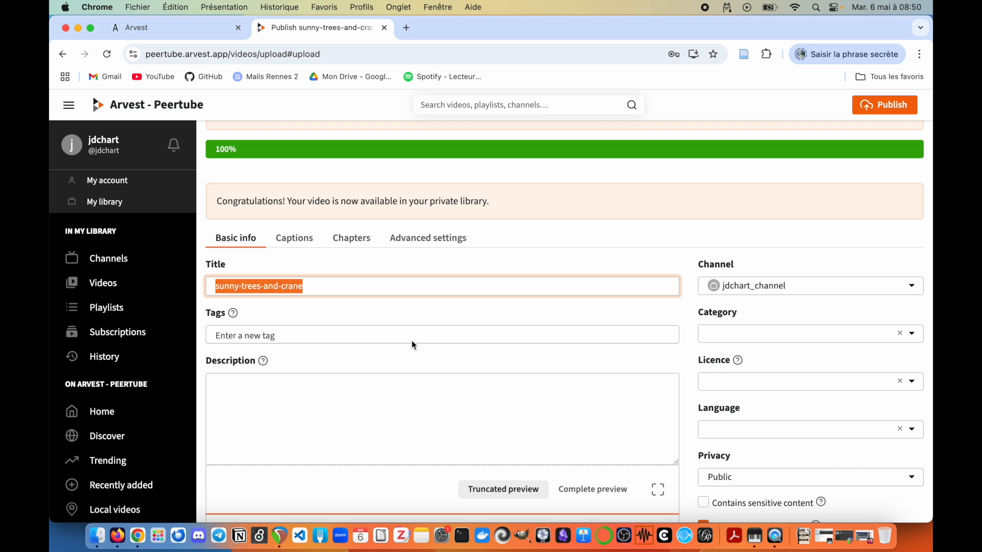
type("sunny")
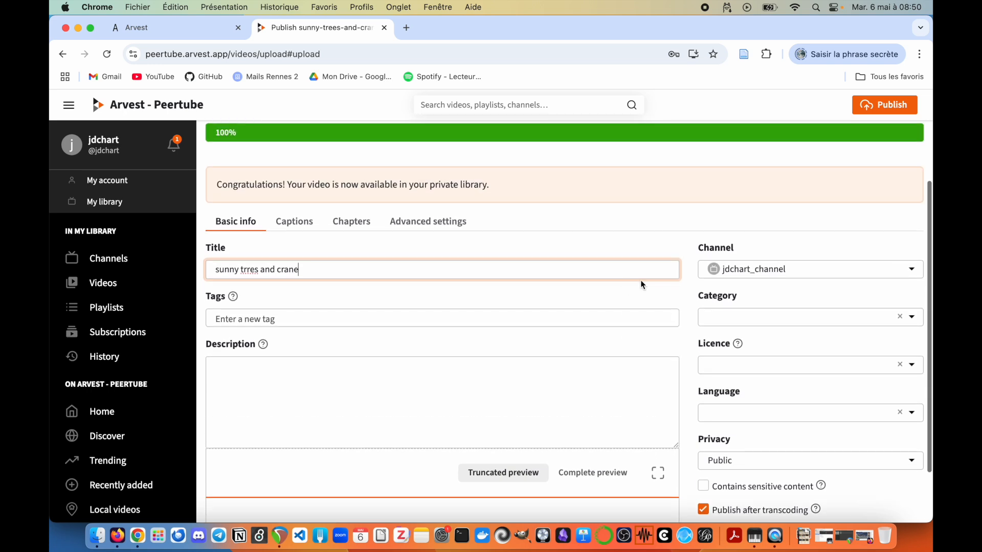
left_click(771, 271)
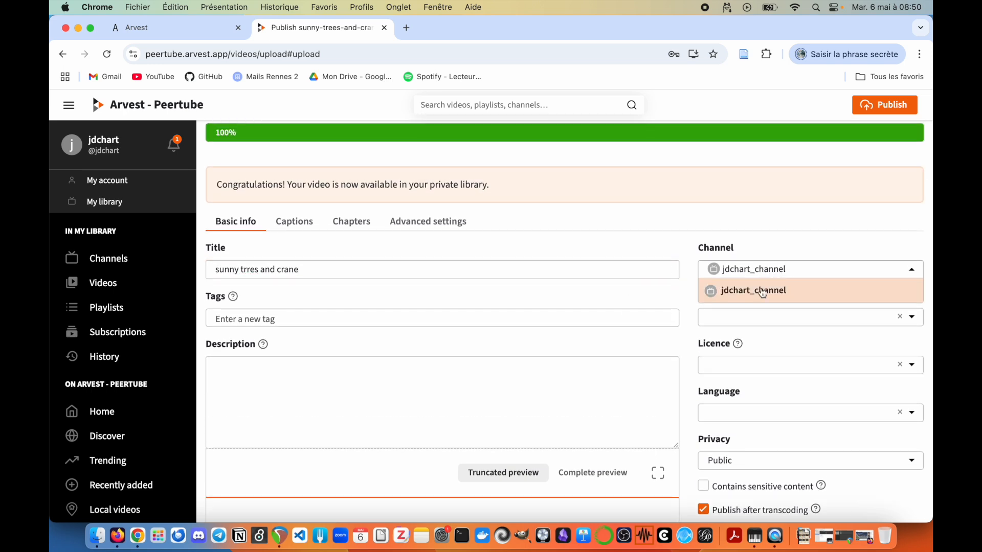
left_click(772, 289)
scroll(557, 252, "down", 3)
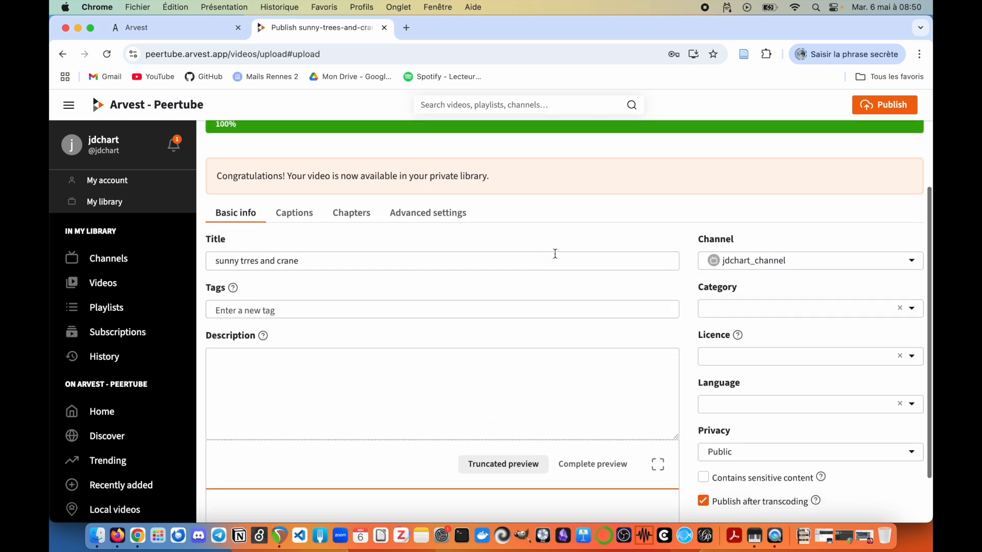
scroll(510, 262, "up", 8)
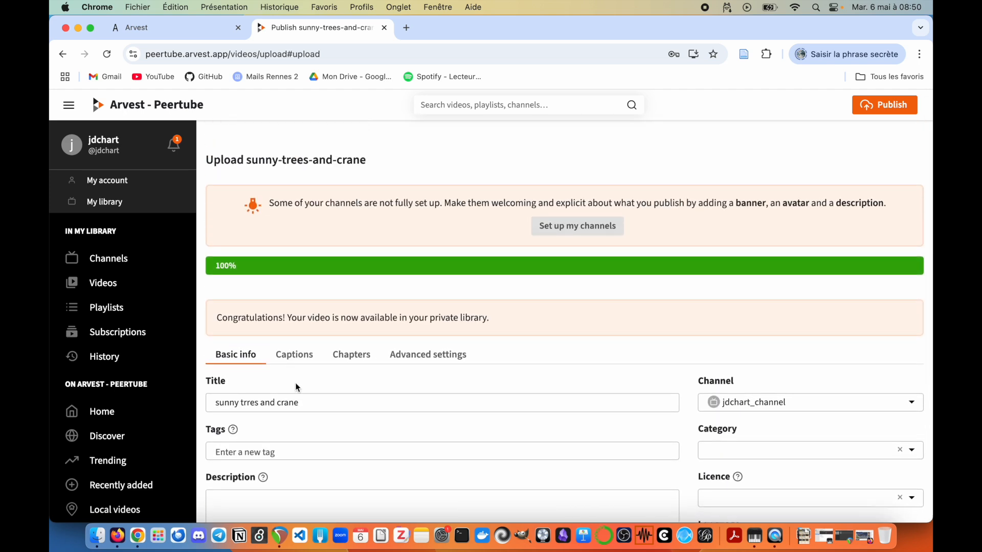
Examine the privacy options offered for the uploaded video, from Public to Internal, without changing the selection
scroll(477, 392, "down", 5)
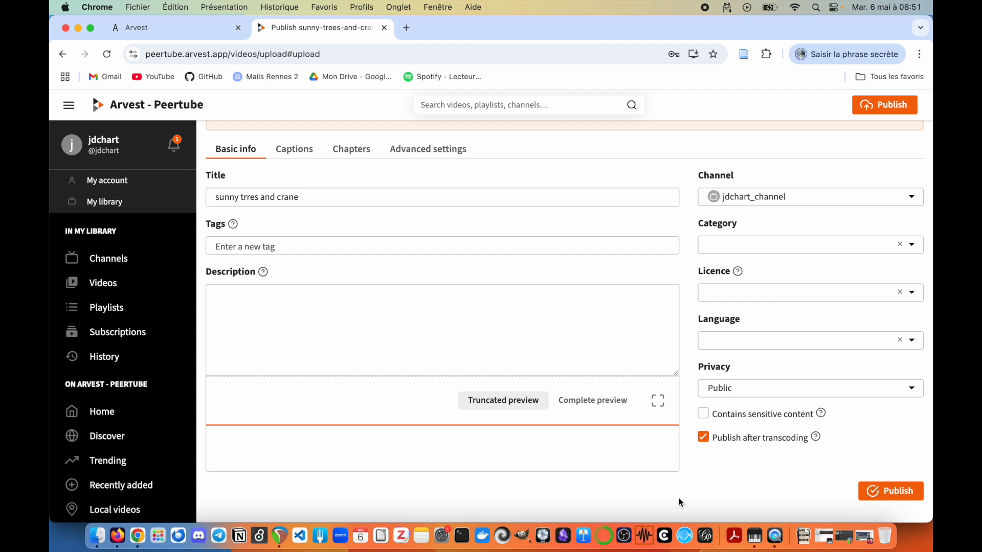
left_click(896, 492)
scroll(591, 416, "down", 5)
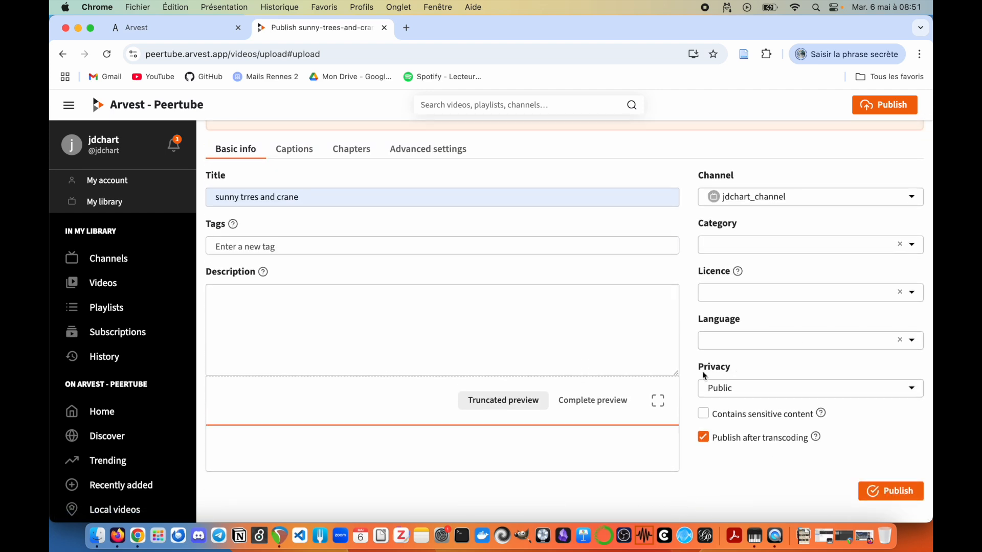
left_click(911, 391)
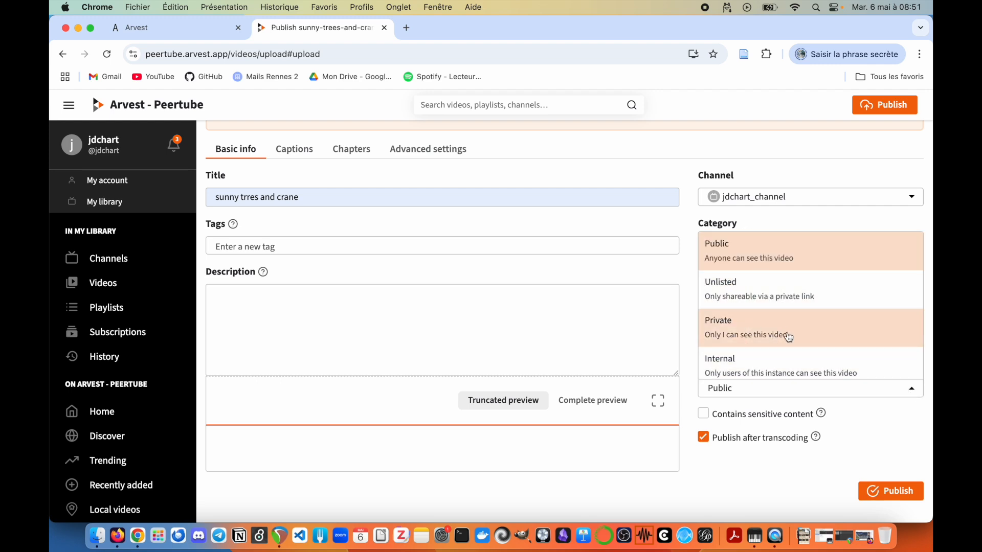
scroll(786, 332, "down", 3)
scroll(782, 322, "up", 3)
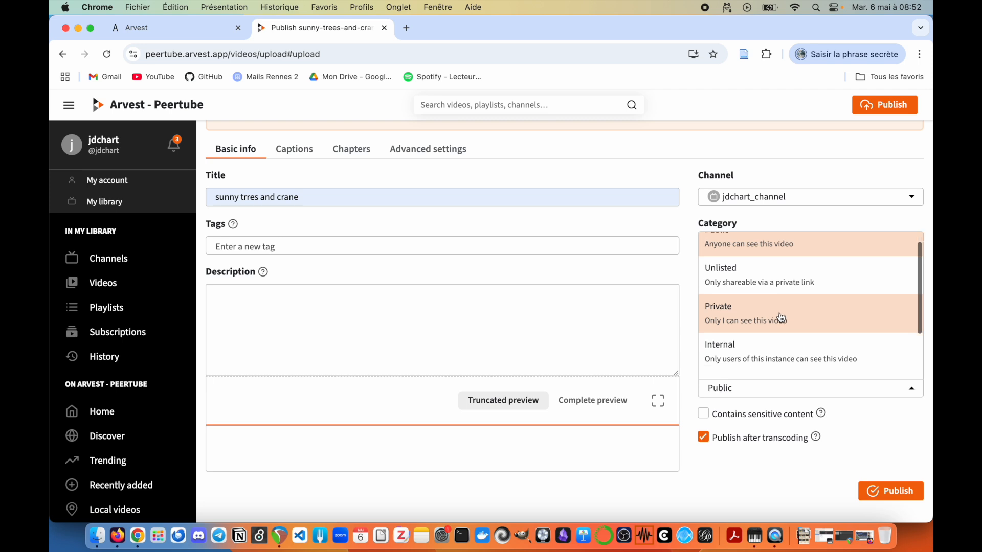
scroll(781, 318, "down", 3)
left_click(894, 435)
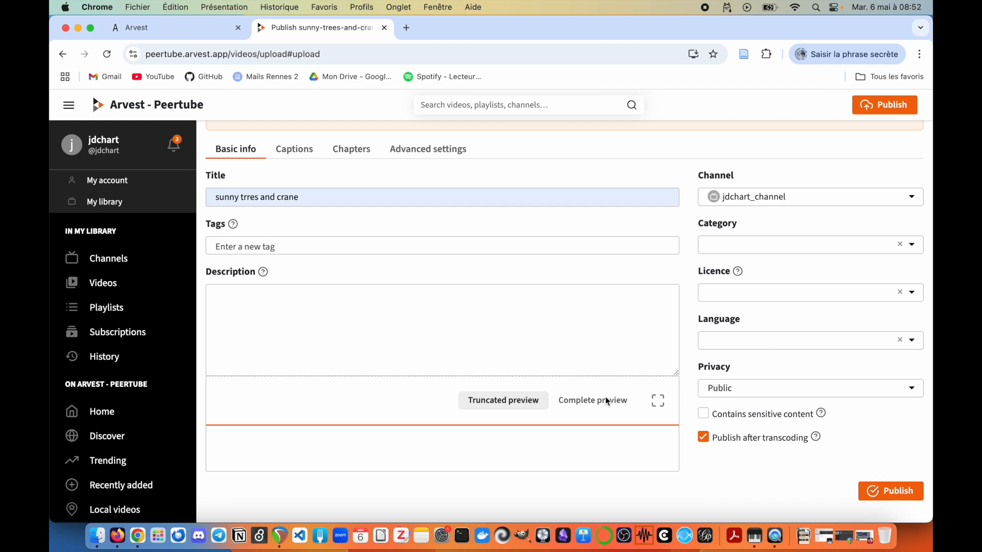
Check the upload details and publish the video with Public privacy
scroll(588, 394, "up", 5)
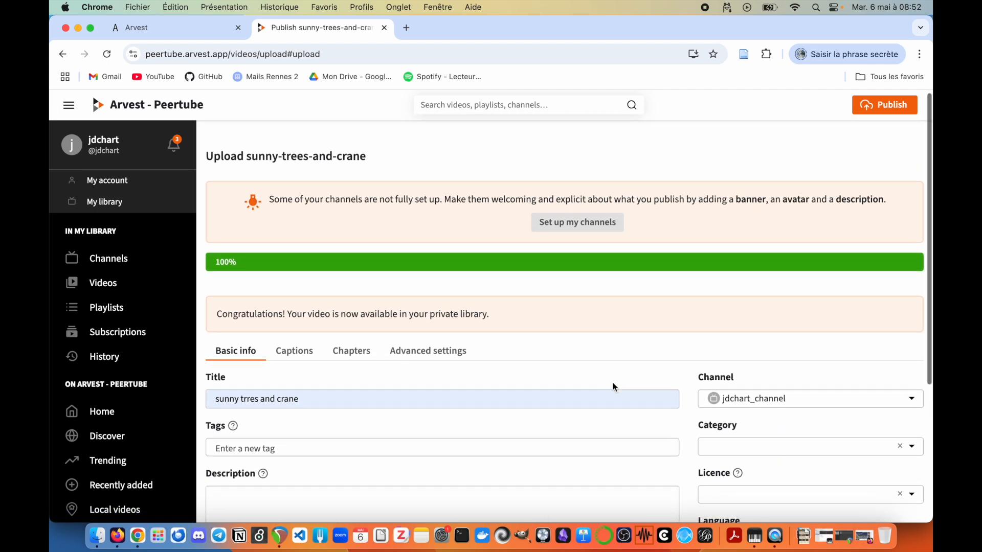
scroll(612, 383, "down", 5)
left_click(897, 492)
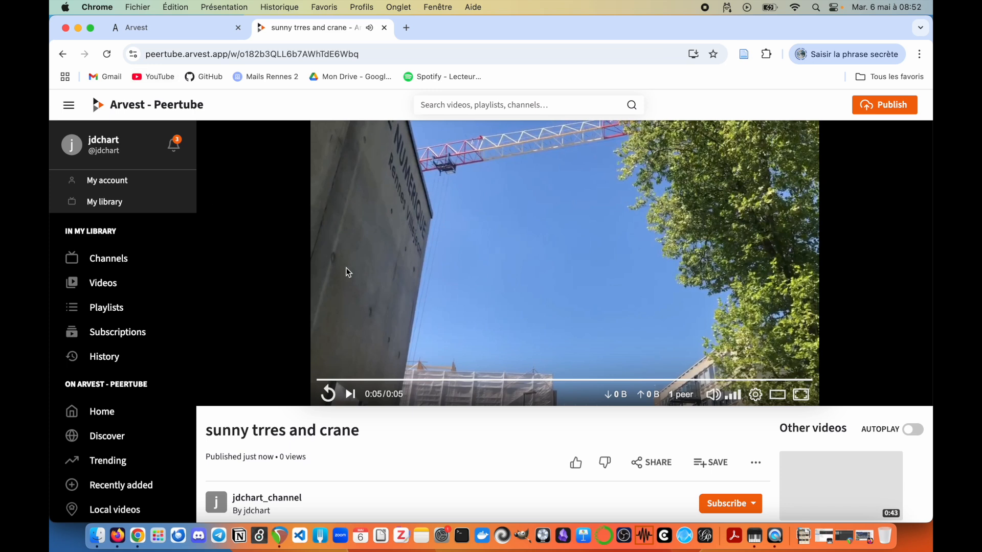
Copy the share URL of the published "sunny trres and crane" video and close the sharing dialog
scroll(314, 265, "down", 3)
scroll(308, 277, "down", 3)
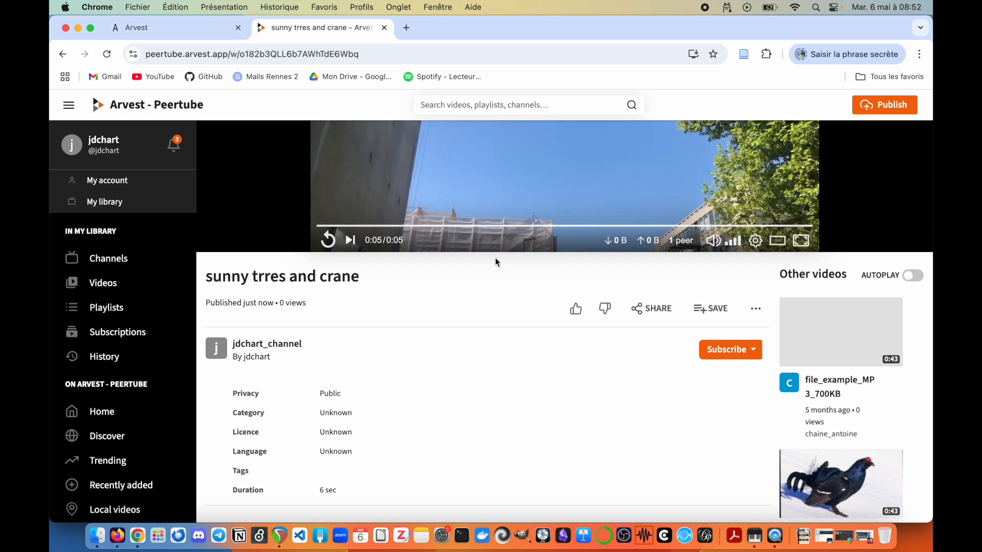
left_click(650, 308)
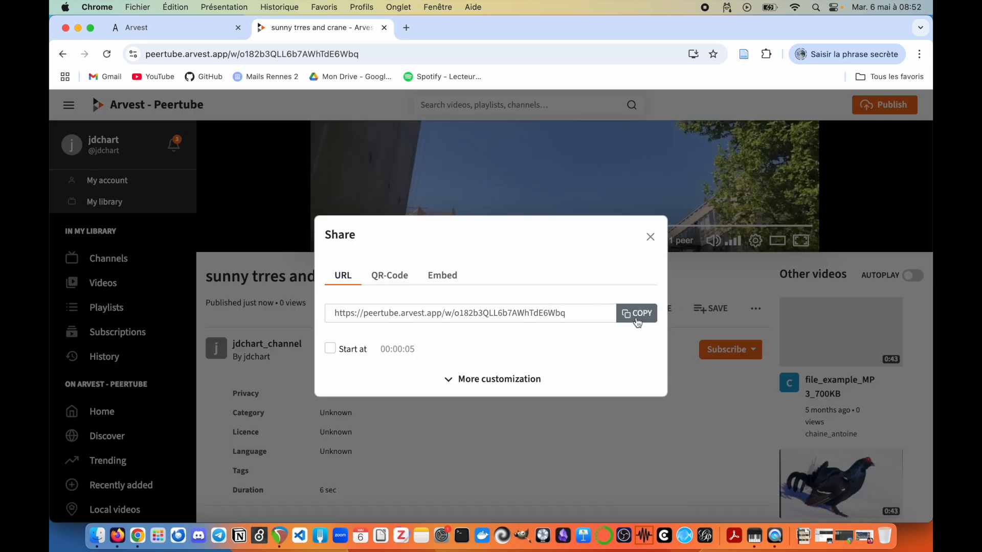
left_click(636, 317)
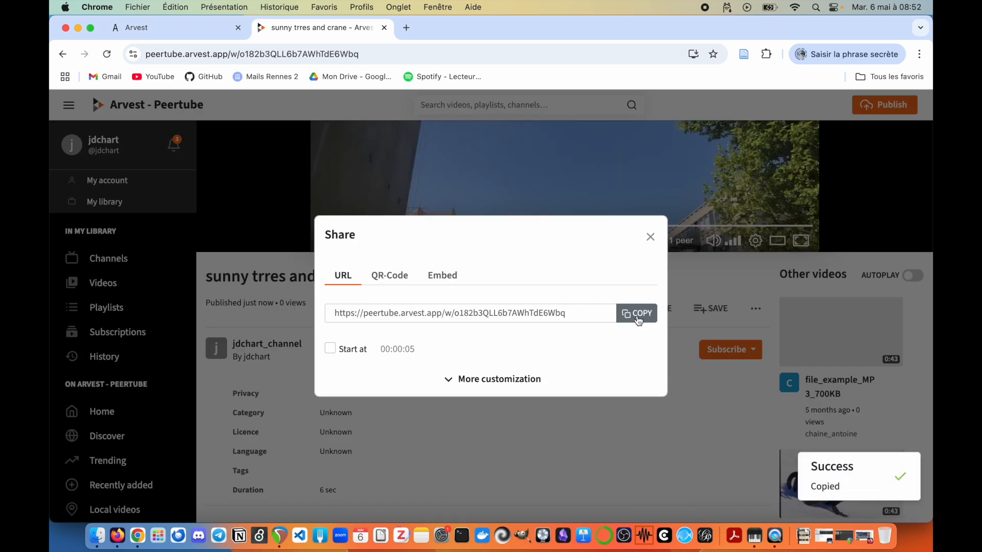
left_click(652, 237)
Switch to Arvest and add the copied Peertube video URL to the media library as linked media
left_click(136, 28)
scroll(488, 289, "down", 2)
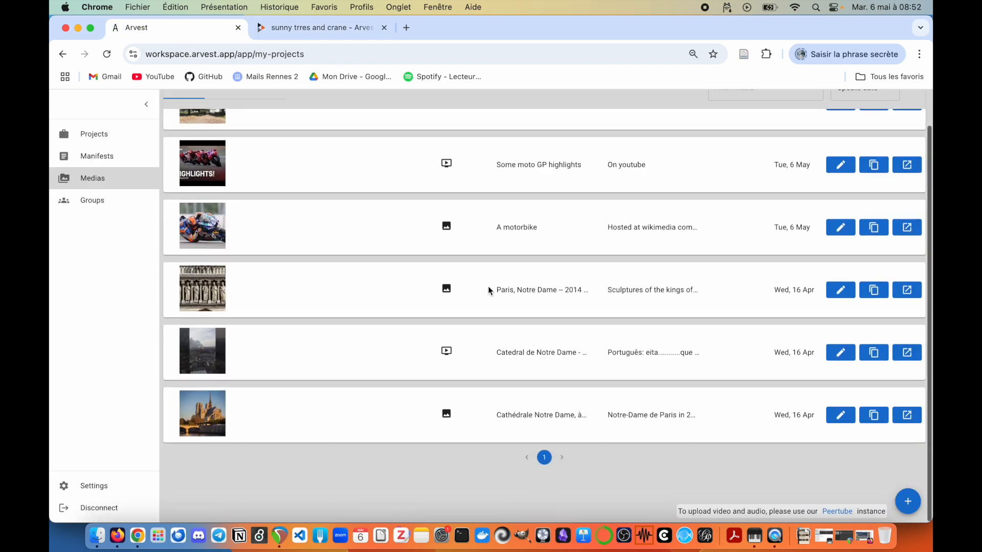
scroll(488, 286, "up", 1)
left_click(908, 502)
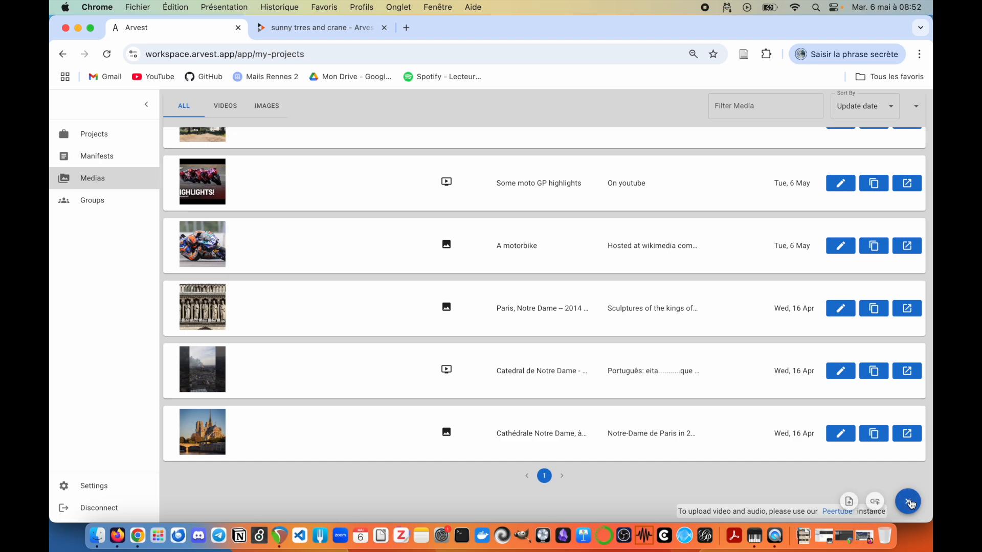
left_click(875, 503)
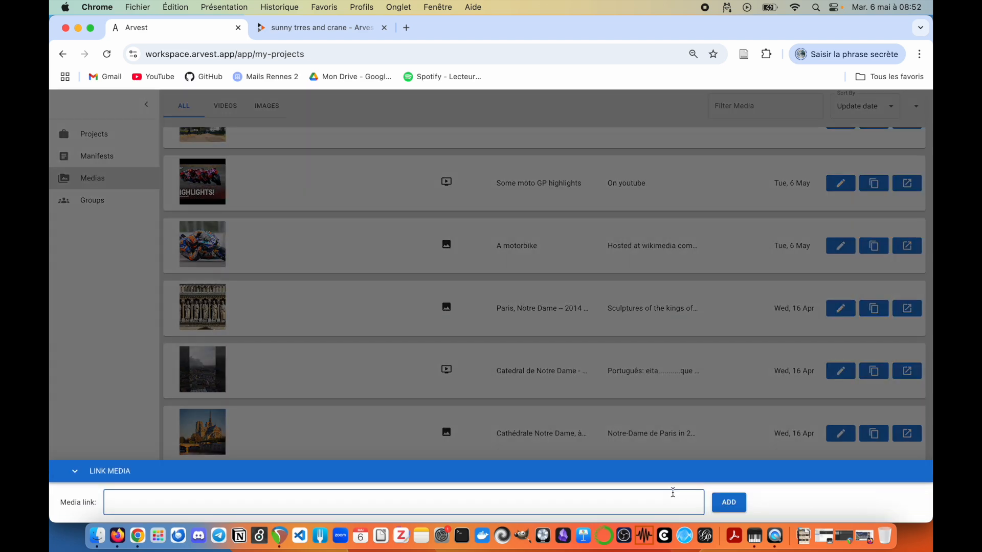
key("super+v")
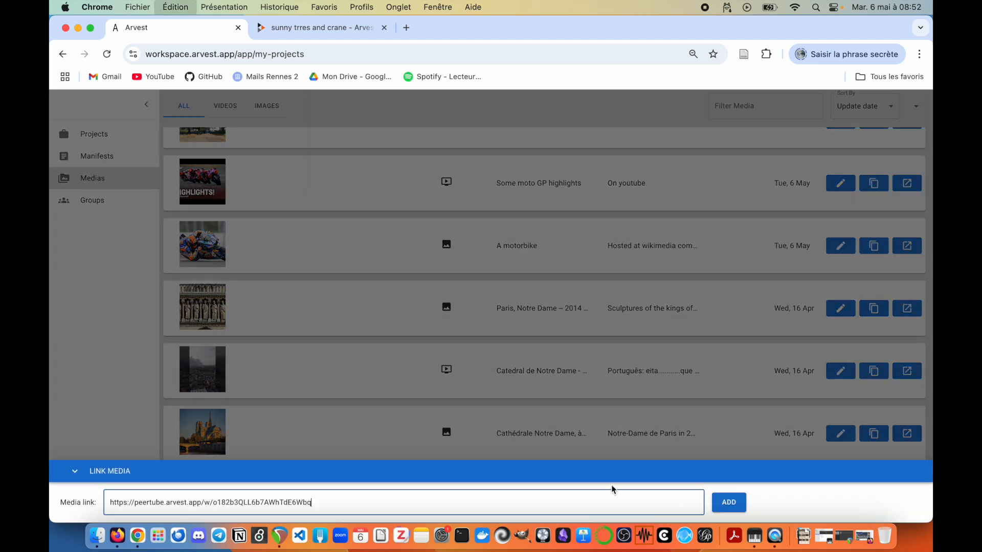
left_click(729, 502)
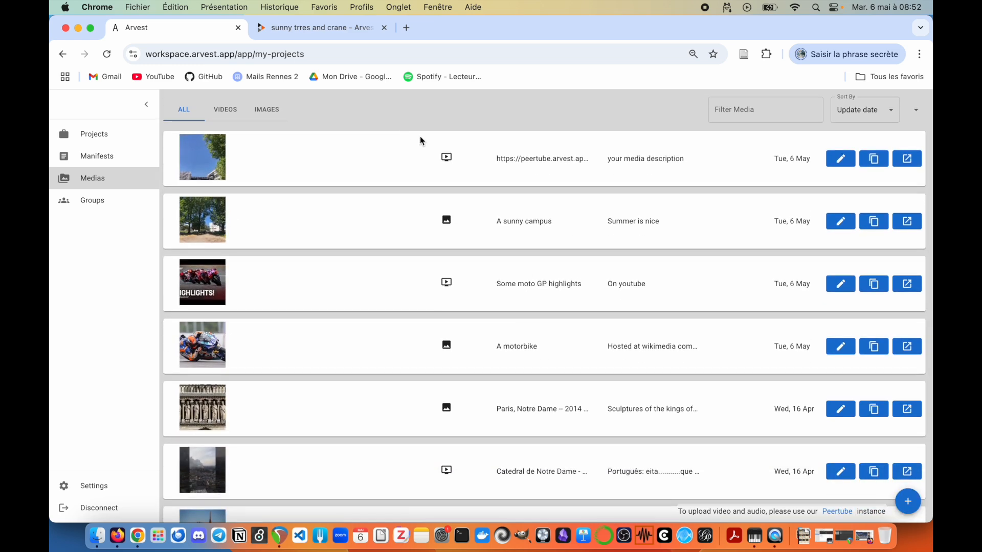
Title the new Peertube media "Sunny trees and crane", describe it as "At Rennes 2 university", and save
left_click(830, 164)
left_click_drag(550, 244, 314, 236)
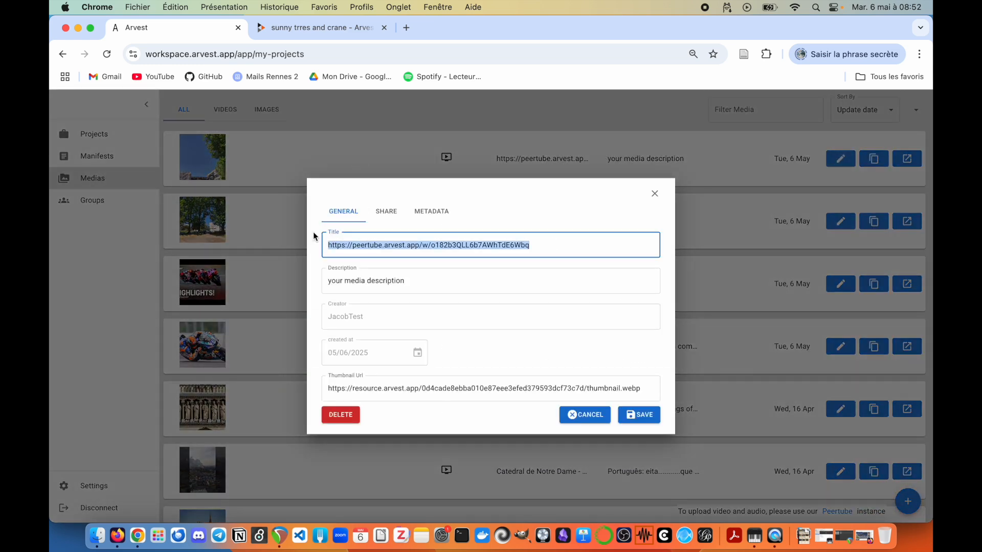
type("Sunny trees and crane")
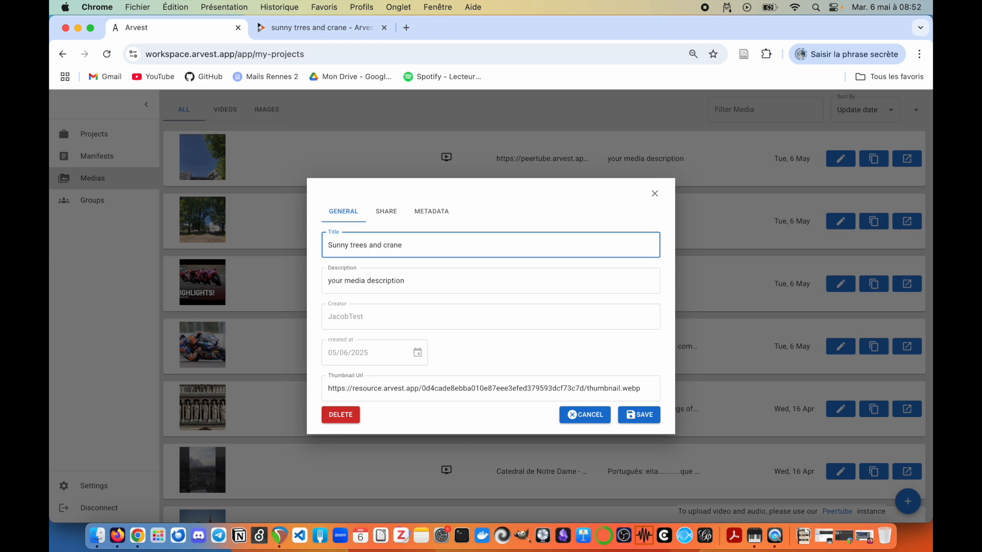
triple_click(346, 273)
type("At Rennes 2 university")
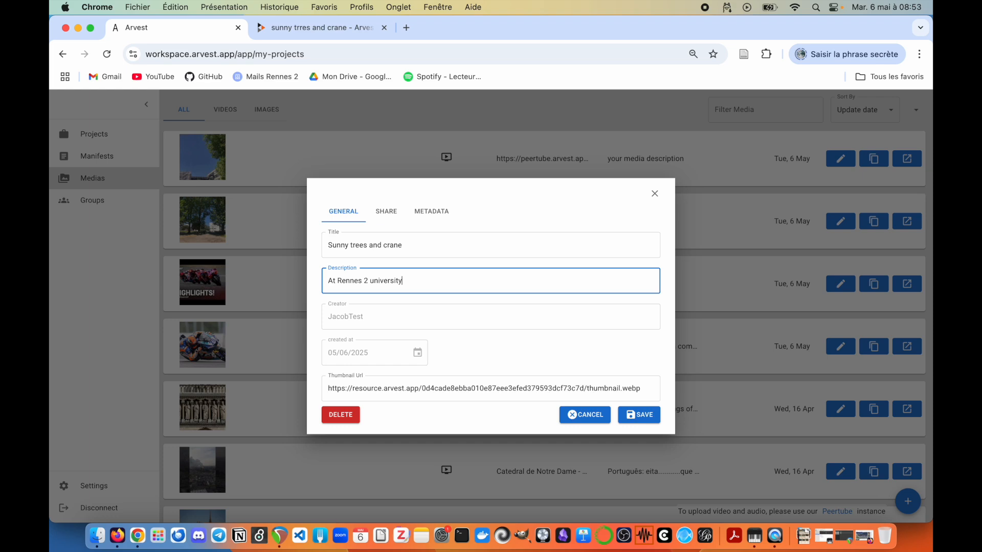
left_click(638, 414)
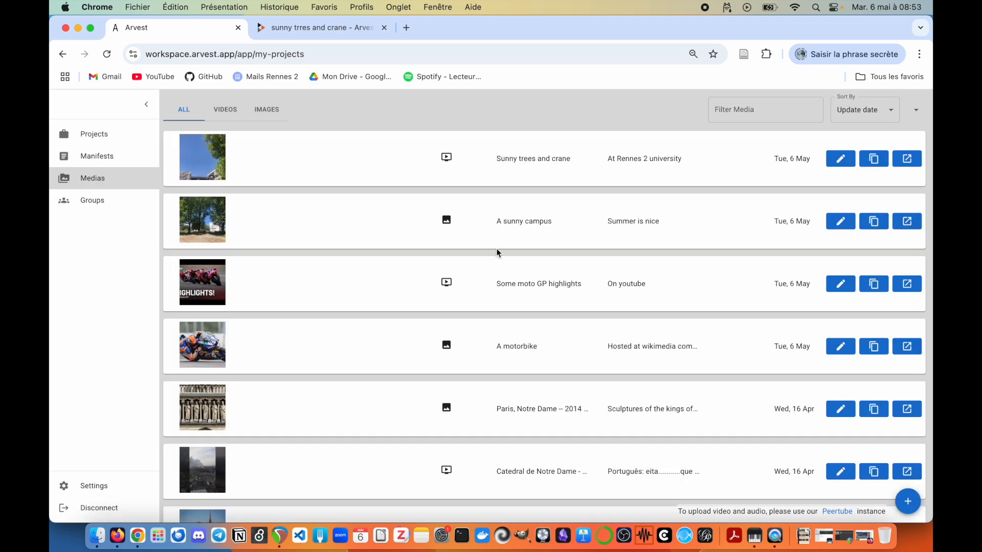
Open the Sunny trees and crane media on its Peertube page and return to the Arvest media list
left_click(907, 158)
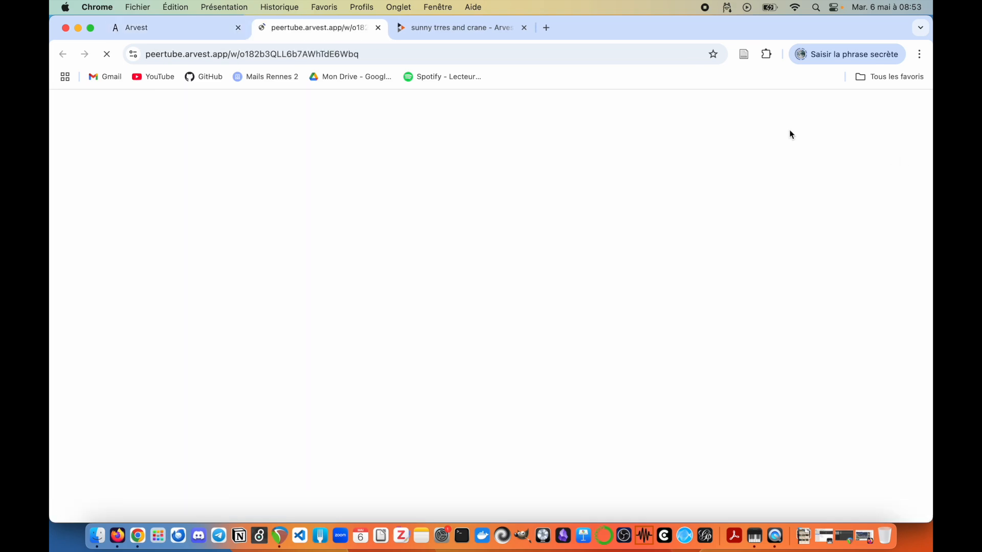
left_click(412, 237)
left_click(176, 27)
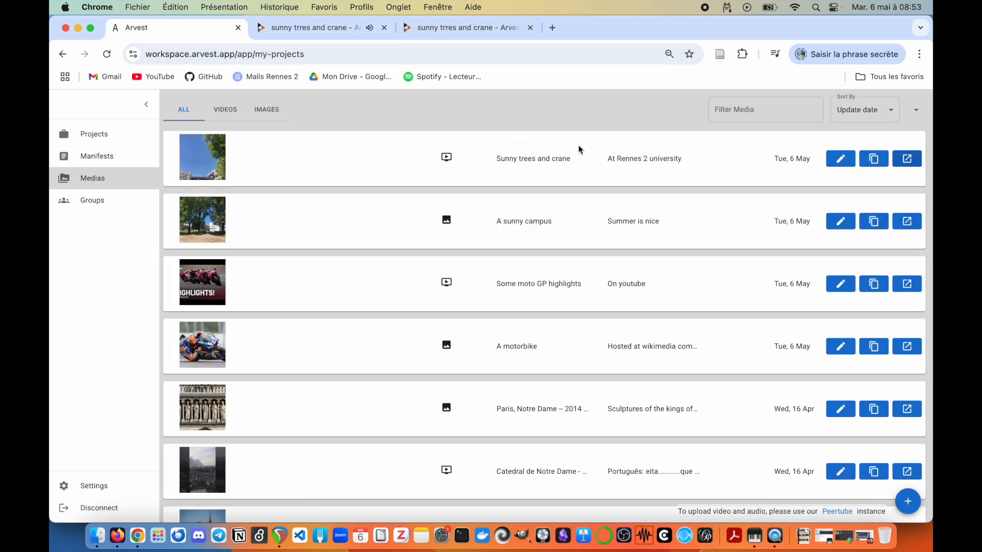
Copy the link of the Sunny trees and crane media, load it in a new browser tab, and return to Arvest
left_click(874, 158)
left_click(552, 27)
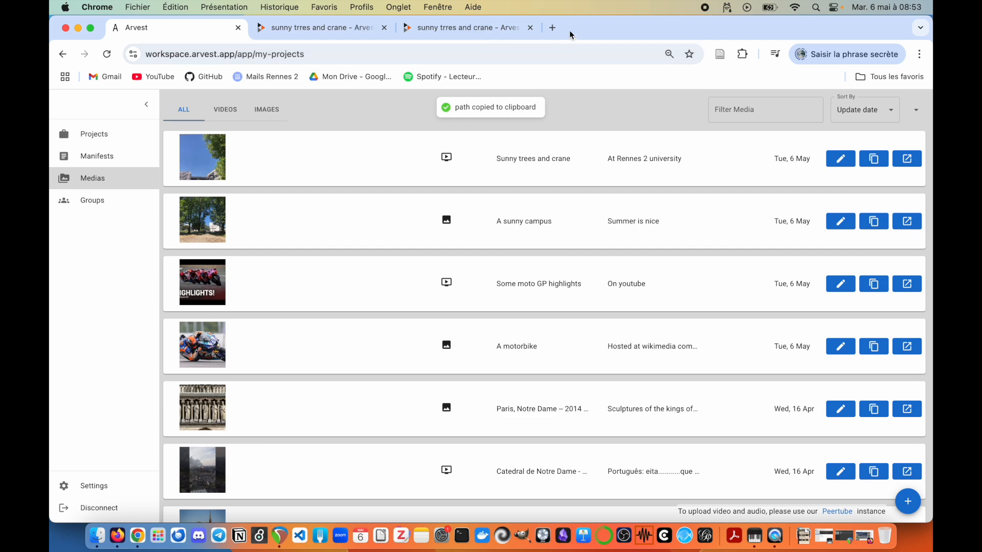
key("super+v")
key("Return")
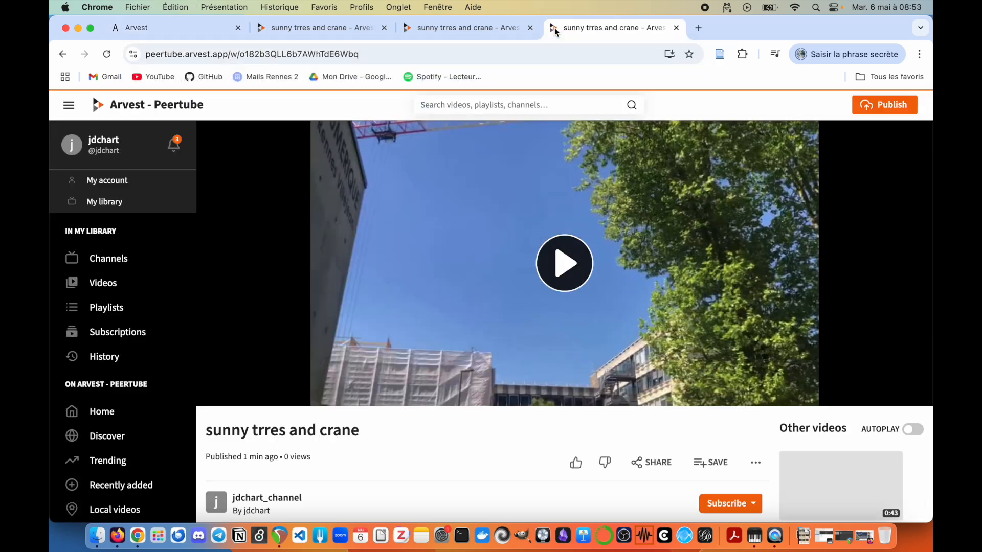
left_click(164, 35)
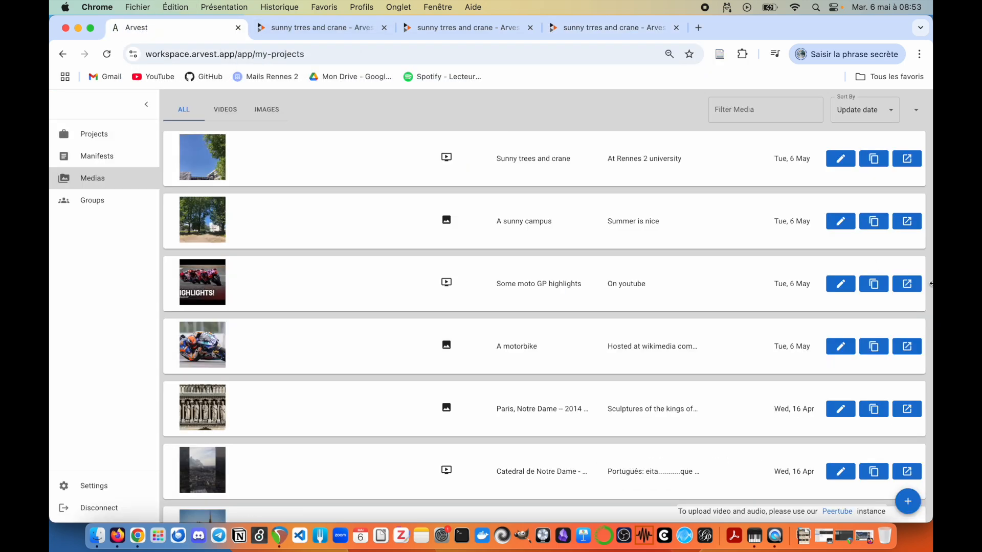
Look through the full Arvest media list and try copying the link of the Paris, Notre Dame sculptures image
scroll(688, 292, "down", 4)
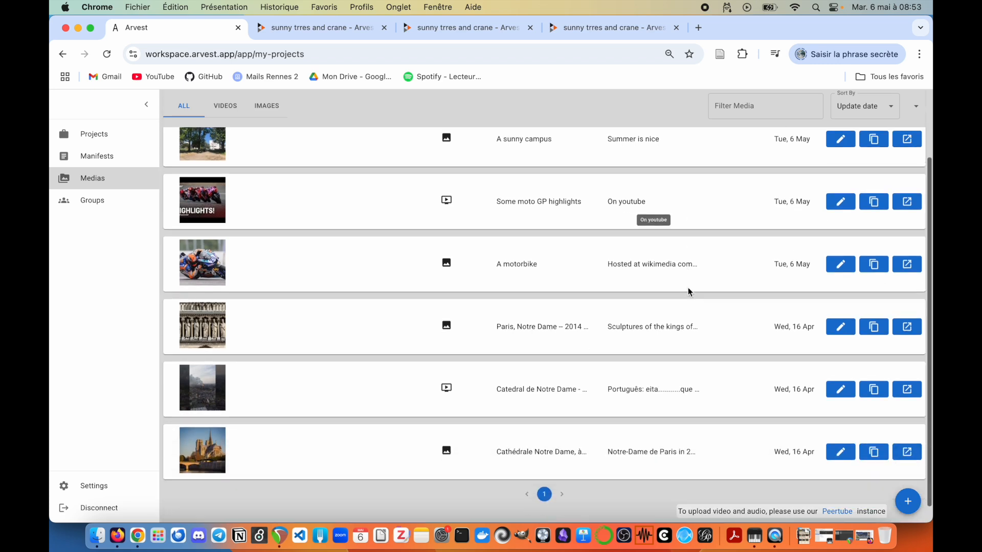
scroll(647, 279, "up", 4)
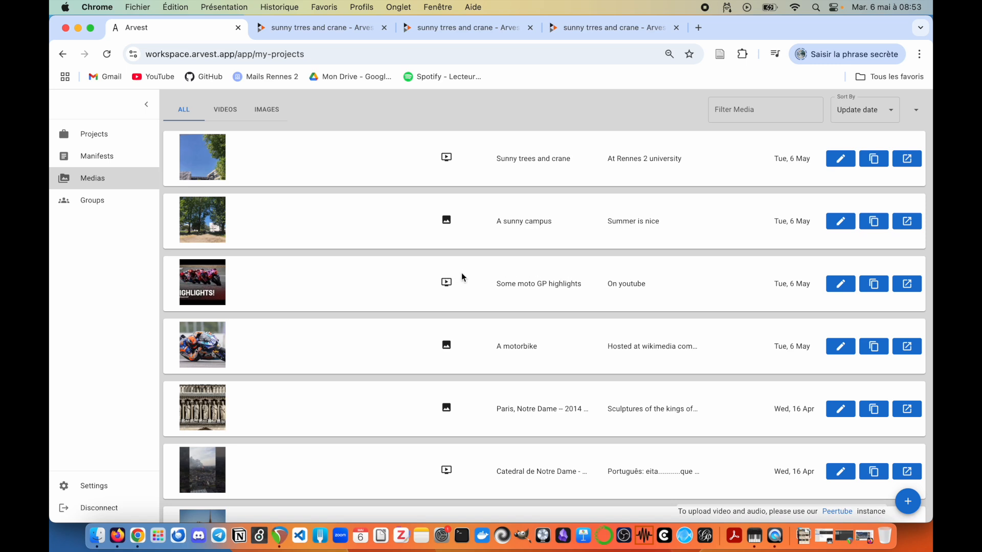
scroll(478, 280, "down", 4)
scroll(474, 277, "up", 3)
scroll(523, 388, "down", 3)
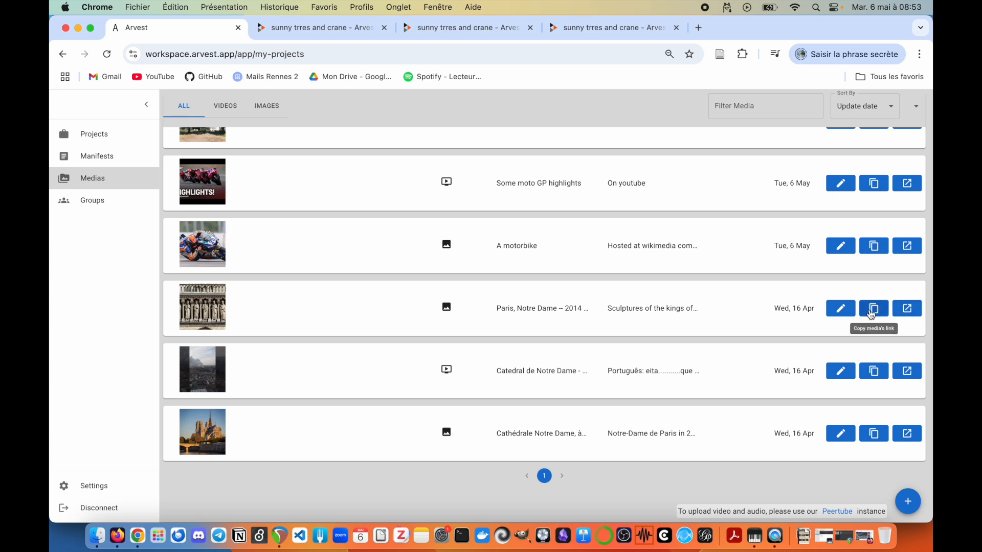
left_click(871, 310)
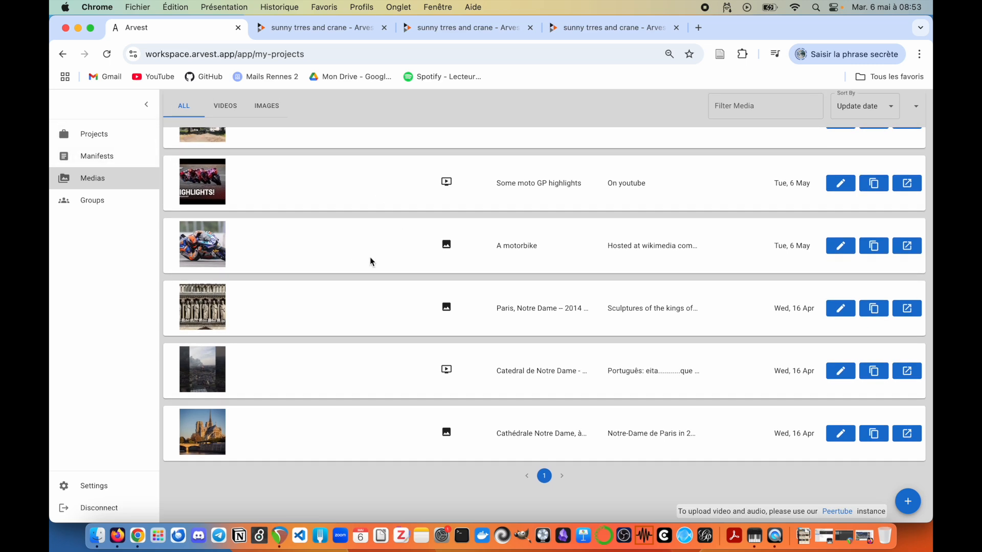
scroll(373, 259, "up", 2)
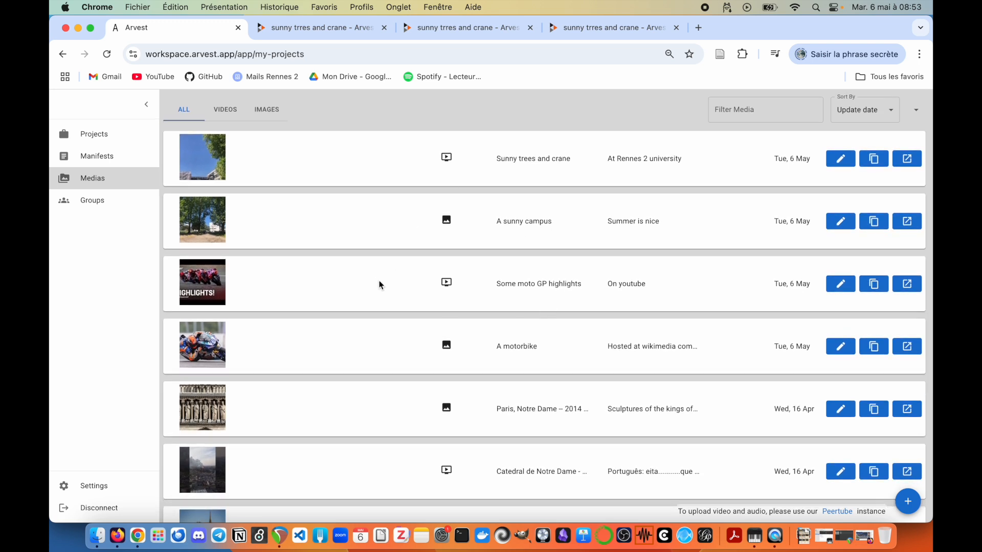
scroll(370, 278, "down", 3)
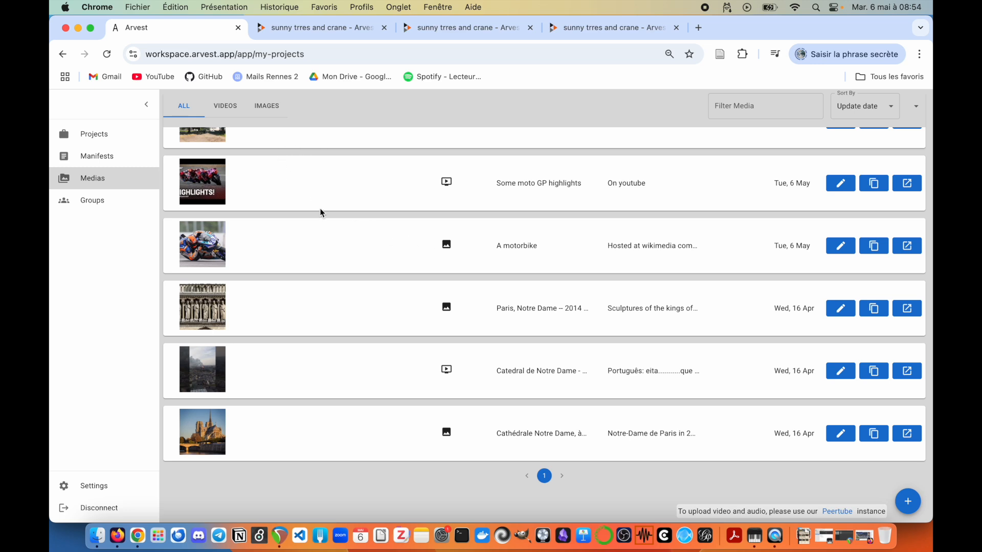
scroll(355, 245, "up", 3)
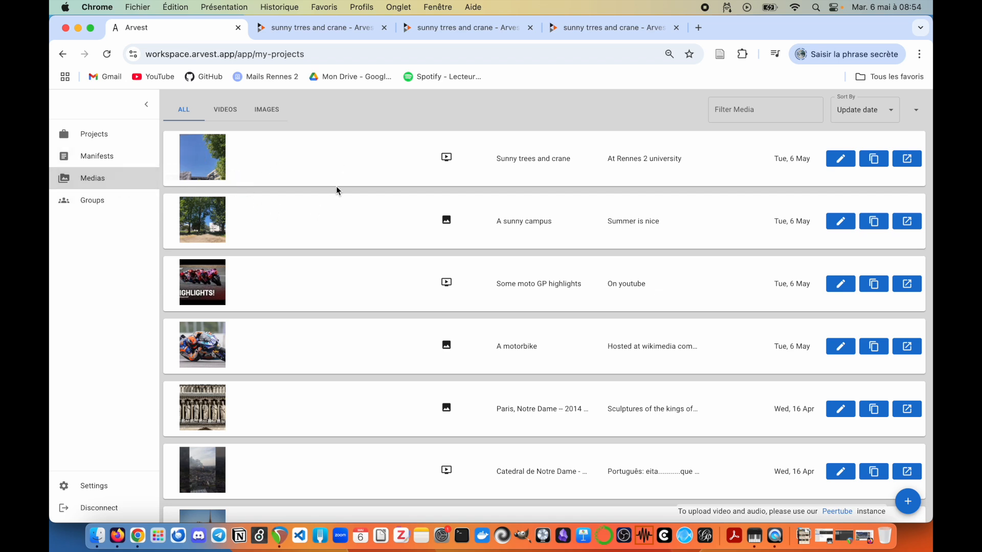
Open the Notre Dame manifest in the viewer, show its item information, and examine its image and video pages
left_click(95, 155)
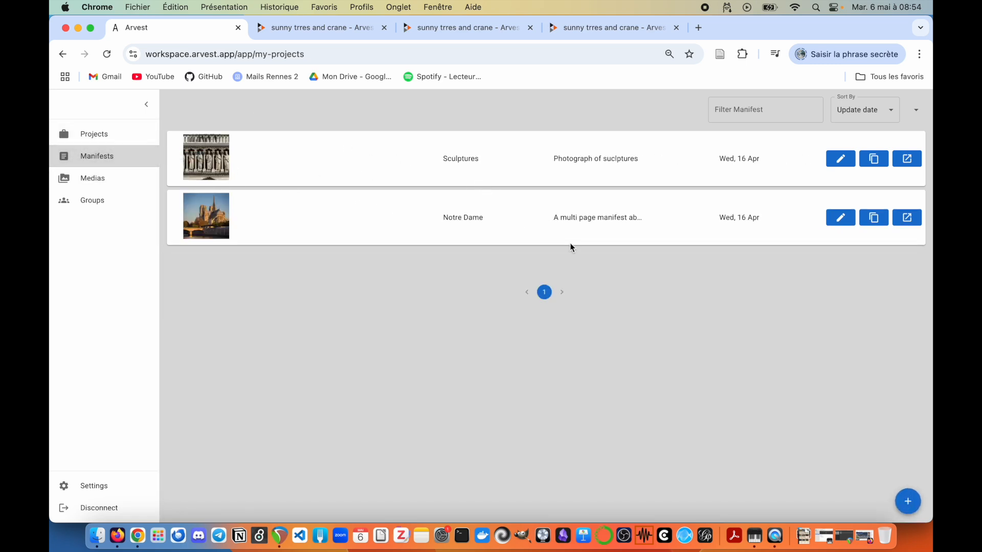
left_click(907, 222)
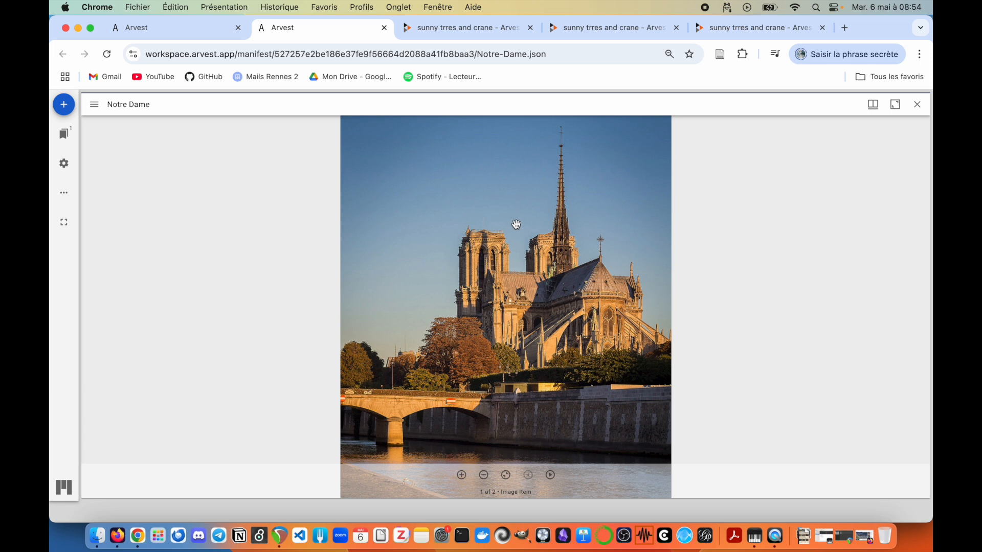
left_click(96, 106)
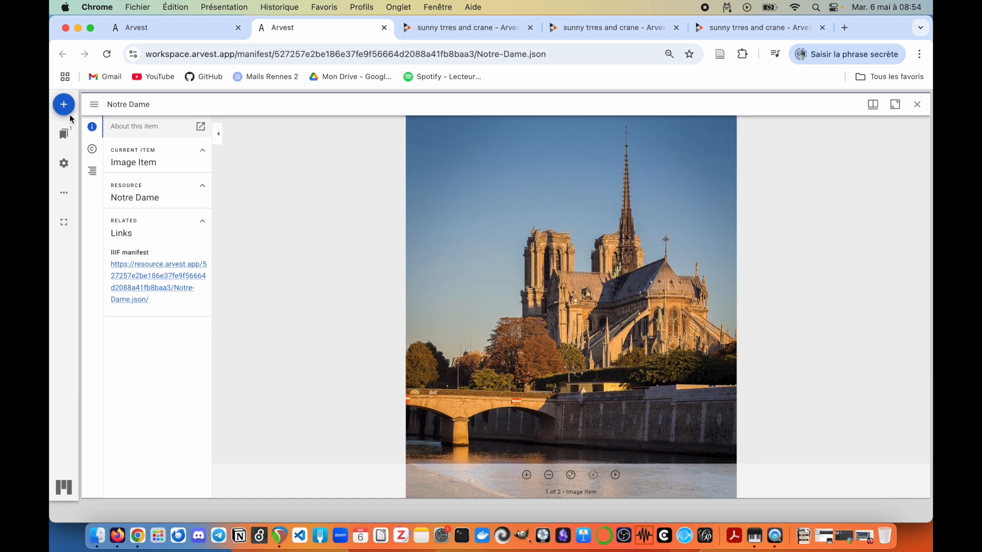
left_click(615, 475)
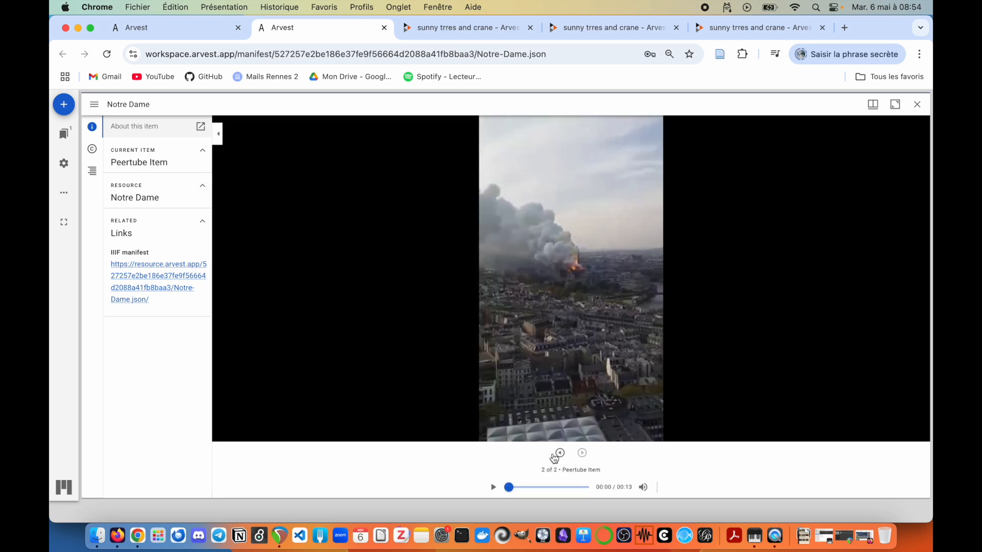
left_click(561, 453)
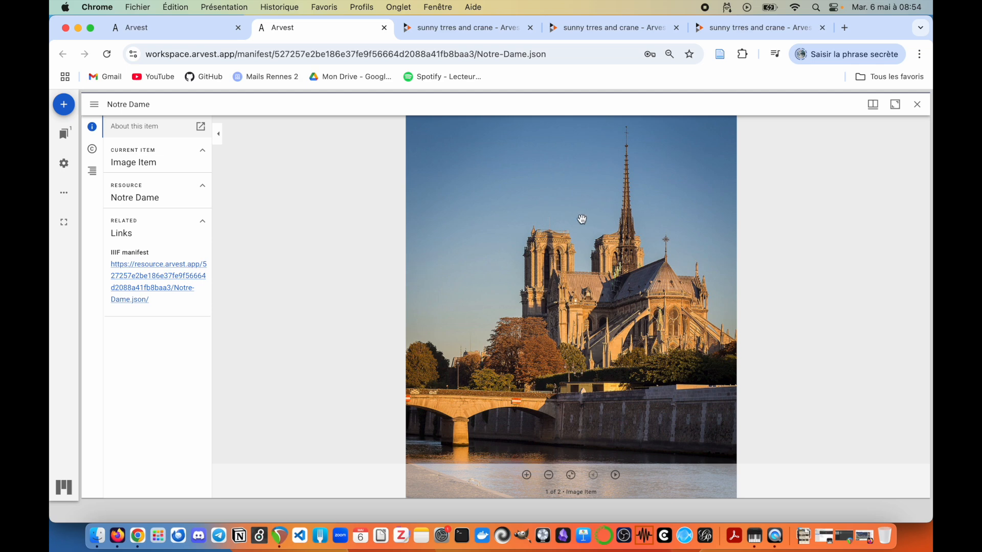
scroll(580, 219, "up", 2)
left_click_drag(505, 304, 466, 230)
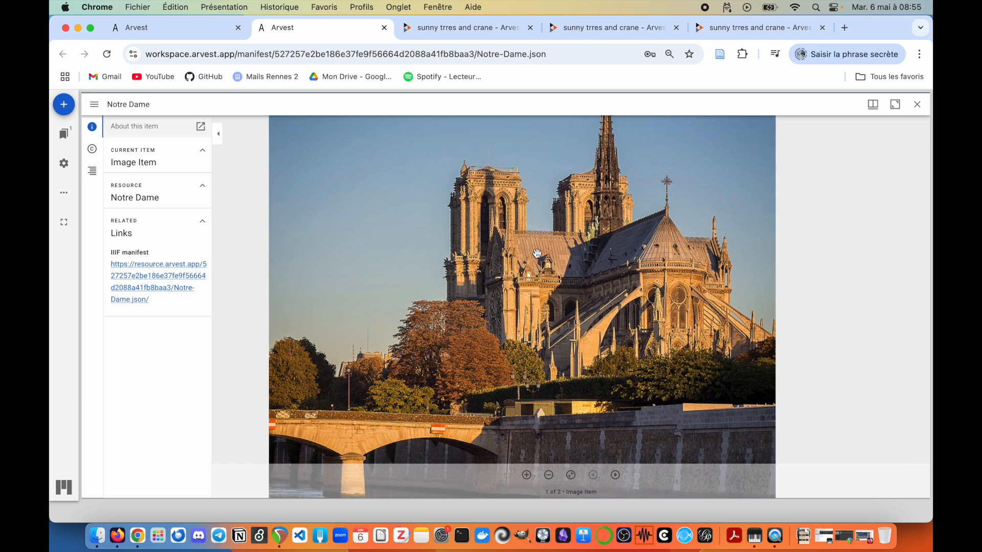
scroll(403, 296, "down", 2)
Return to the Arvest workspace and look through the media list again
left_click(176, 28)
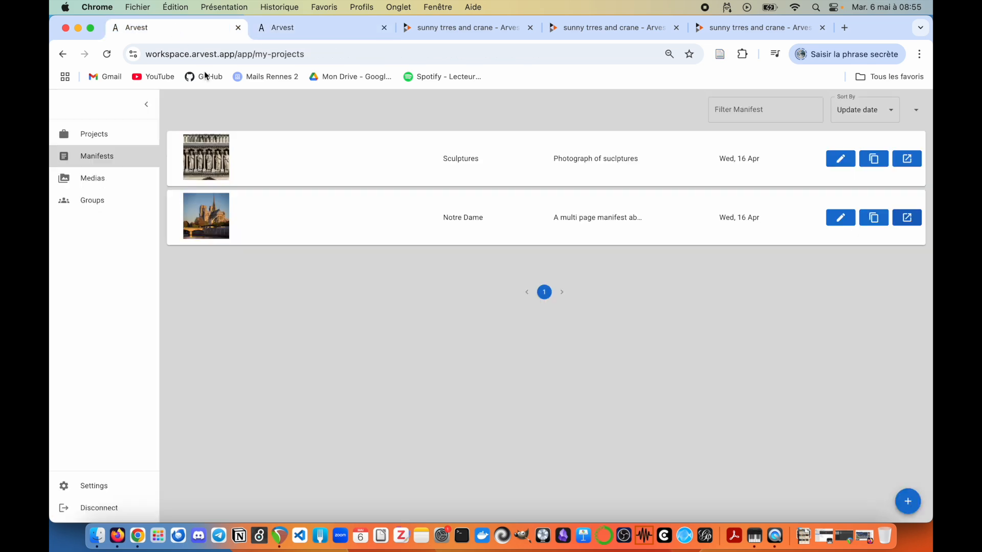
left_click(109, 183)
scroll(339, 353, "down", 3)
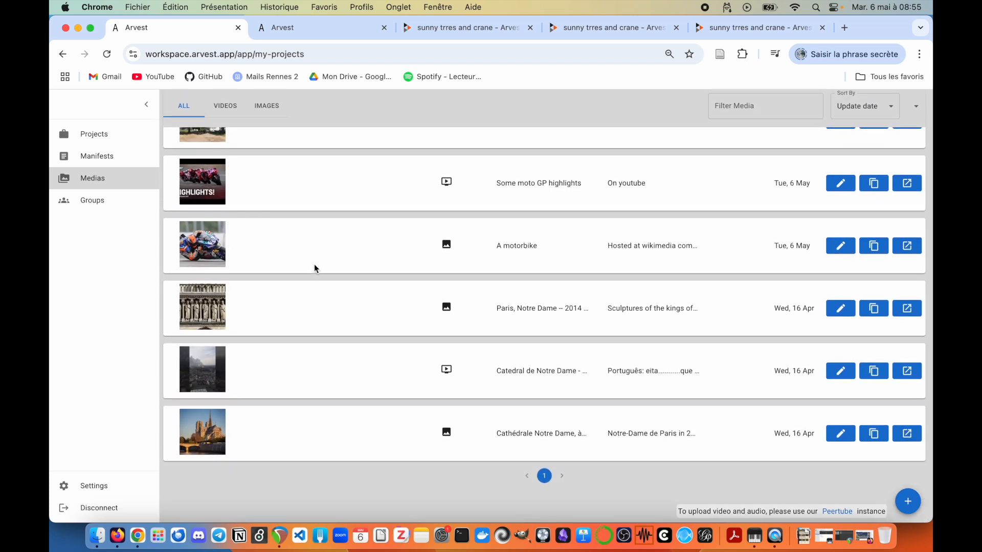
scroll(306, 313, "up", 3)
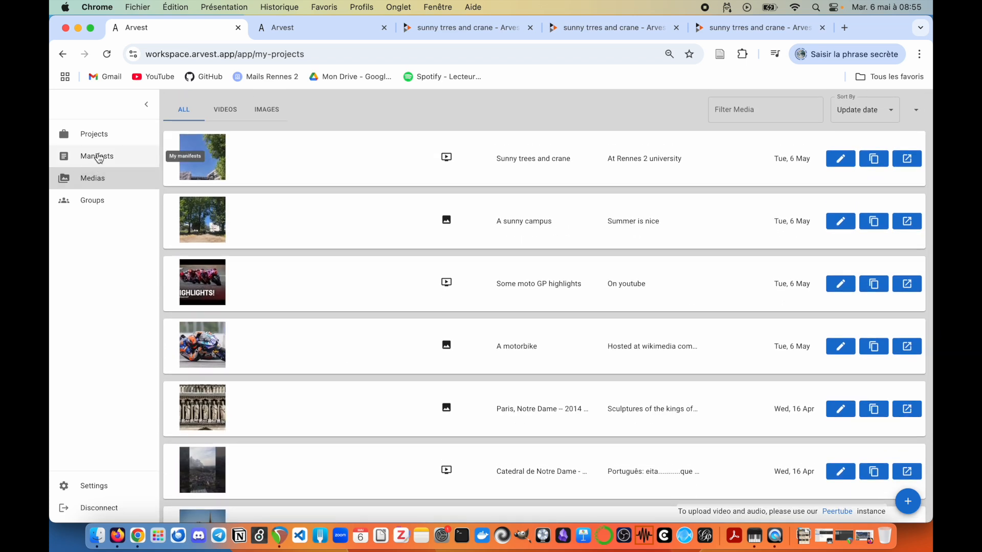